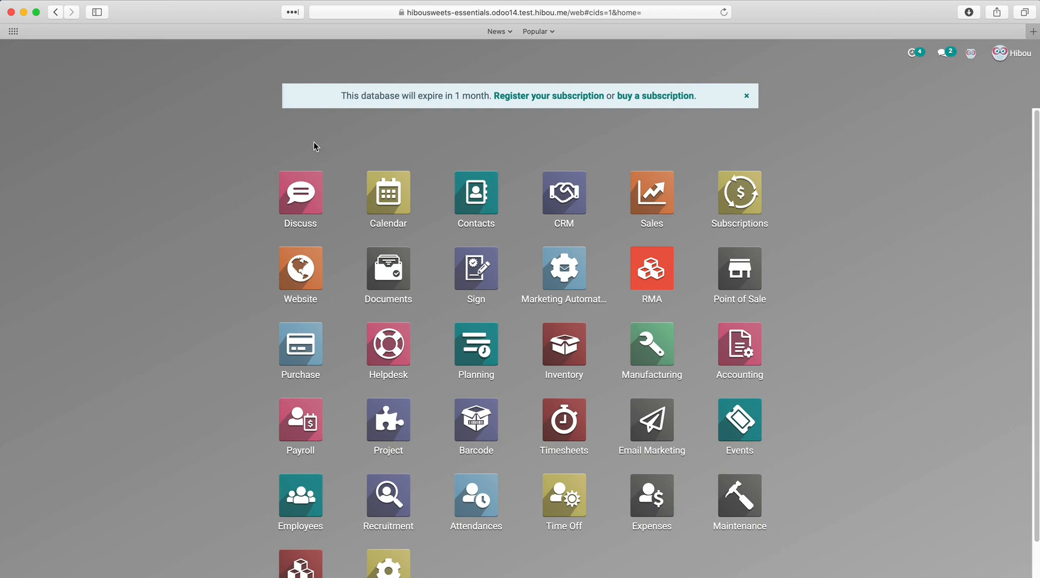
- Open Discuss, check the notification handling preference in the logged-in account's profile, and return to the inbox
{"action": "left_click", "coordinate": [321, 204]}
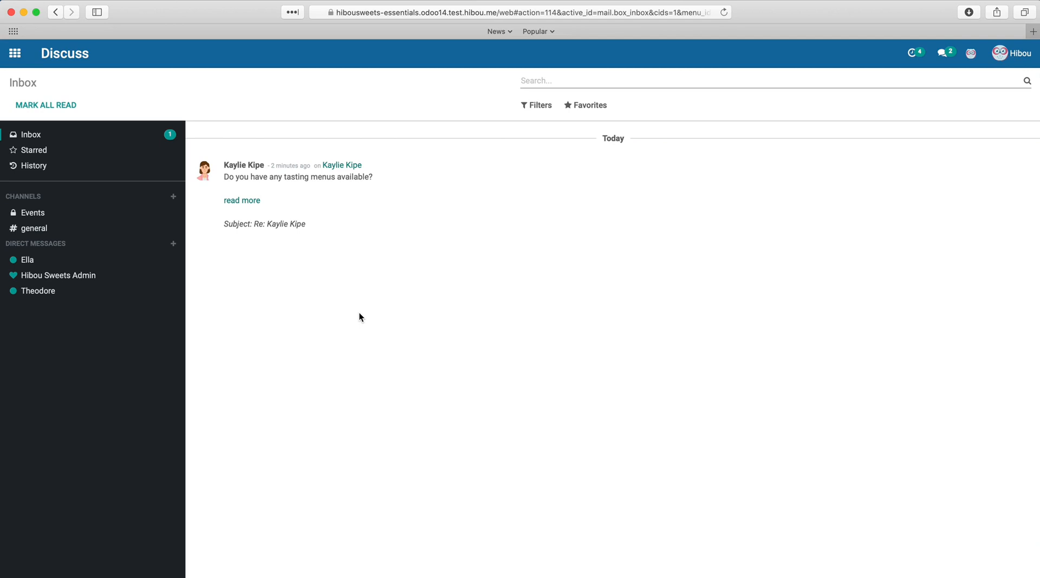
{"action": "left_click", "coordinate": [944, 54]}
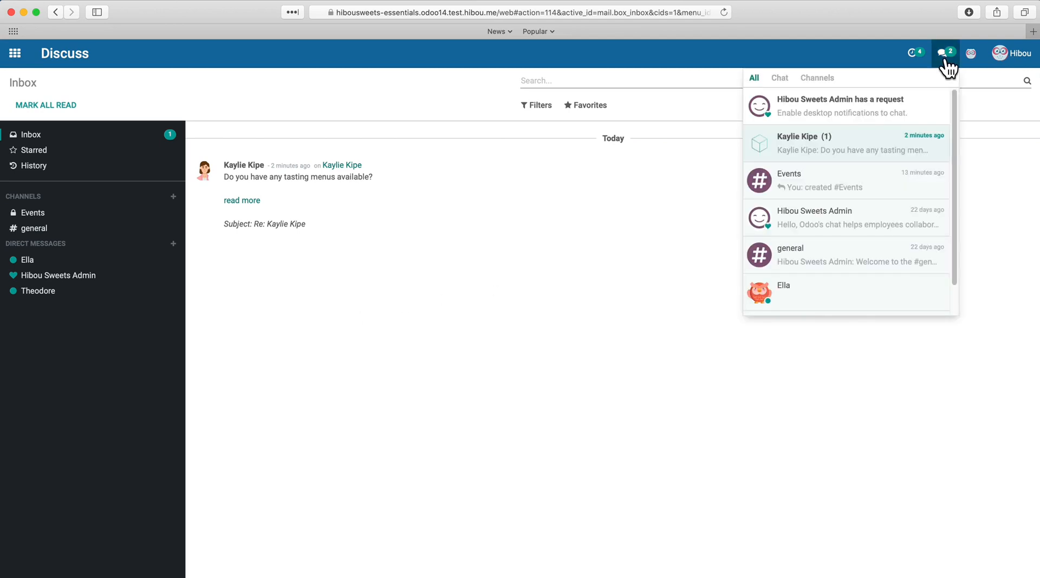
{"action": "left_click", "coordinate": [1024, 54]}
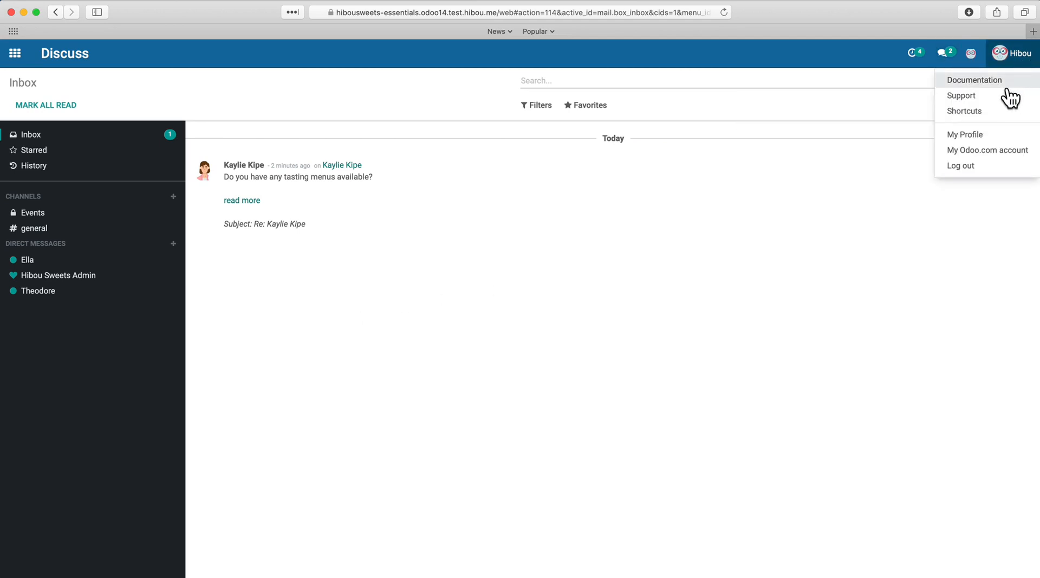
{"action": "left_click", "coordinate": [986, 133]}
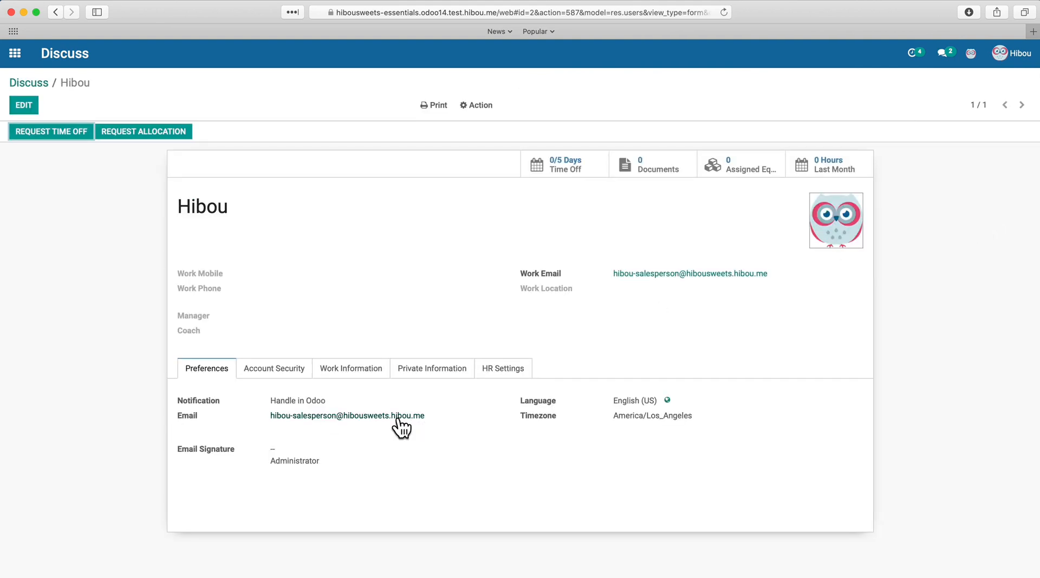
{"action": "left_click", "coordinate": [29, 84]}
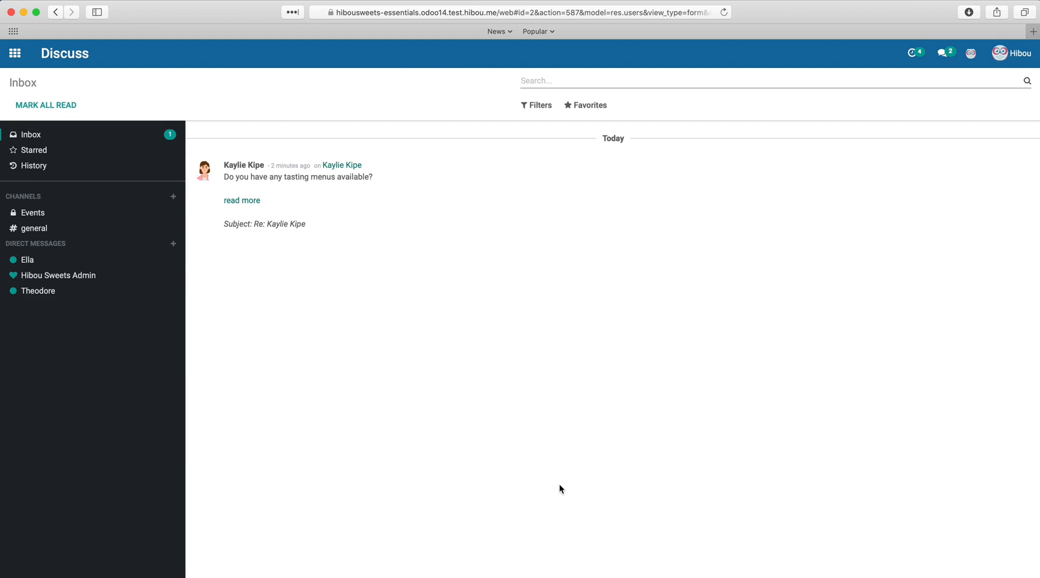
- Preview the recent conversations and view the contact record linked to the tasting-menu message before returning to the inbox
{"action": "left_click", "coordinate": [944, 54]}
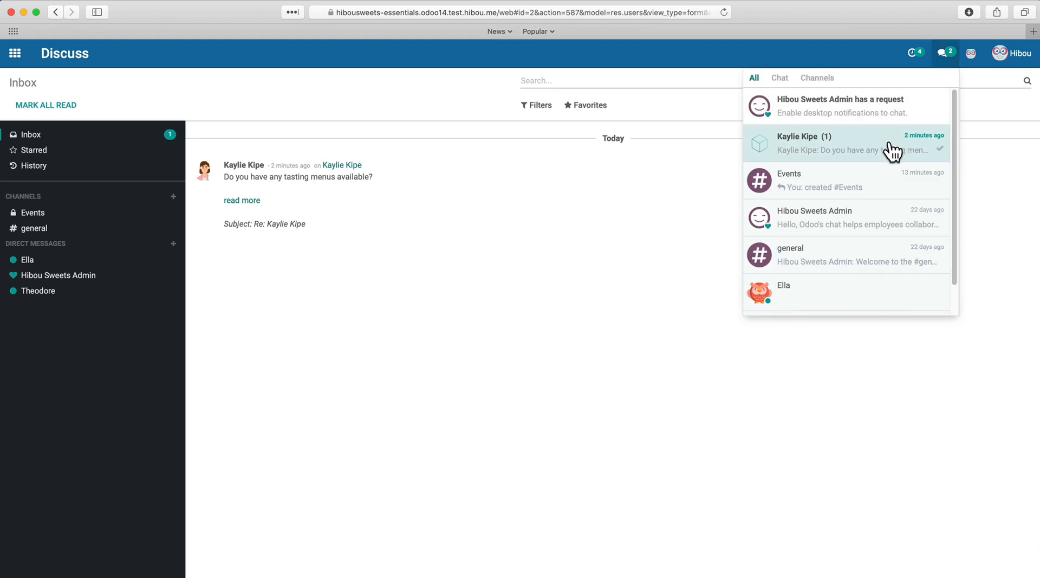
{"action": "left_click", "coordinate": [535, 263]}
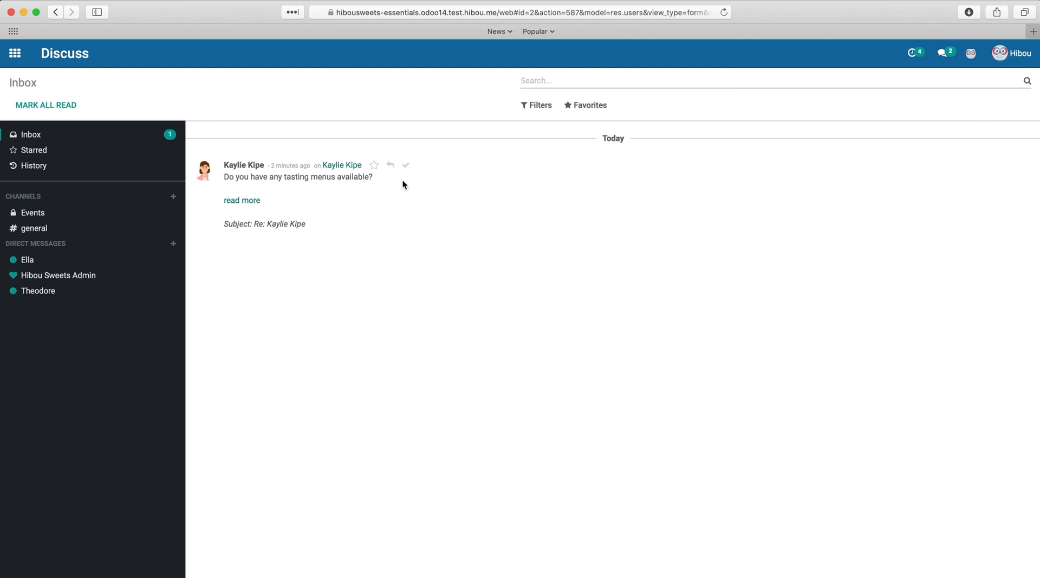
{"action": "left_click", "coordinate": [343, 166]}
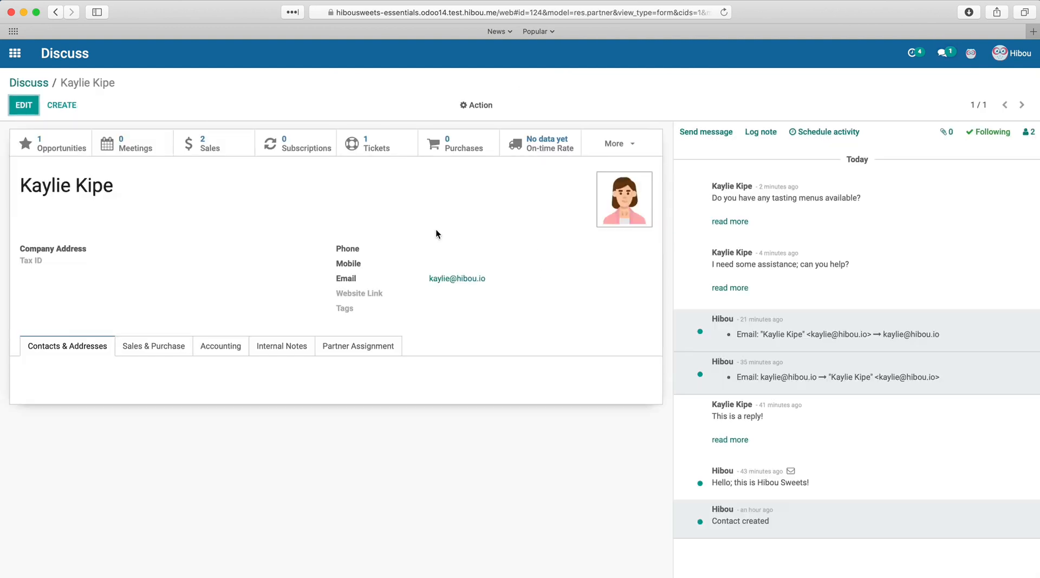
{"action": "left_click", "coordinate": [38, 84]}
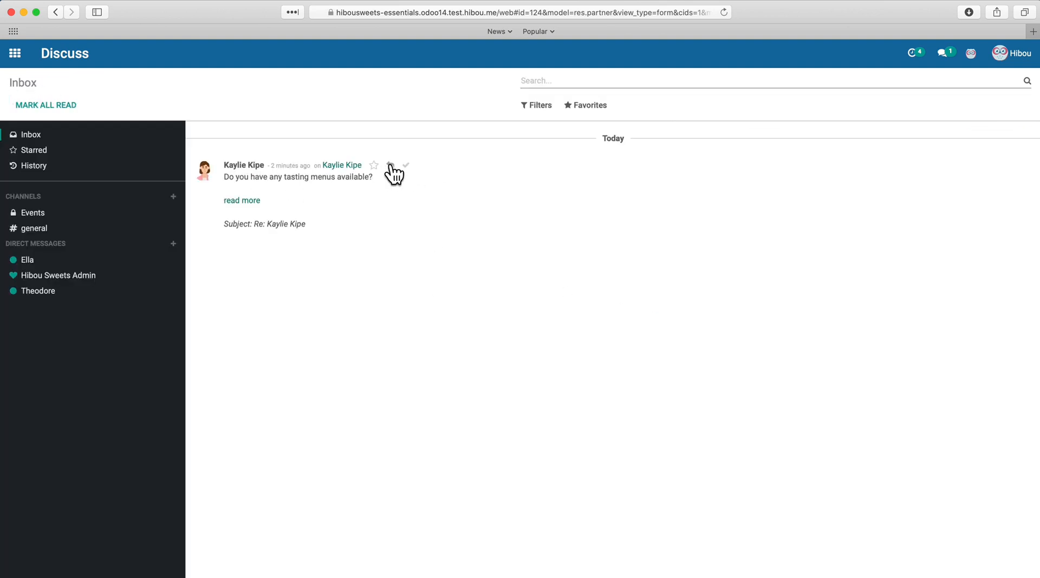
- Reply "Of course!" to the inbox message asking about tasting menus
{"action": "left_click", "coordinate": [390, 165]}
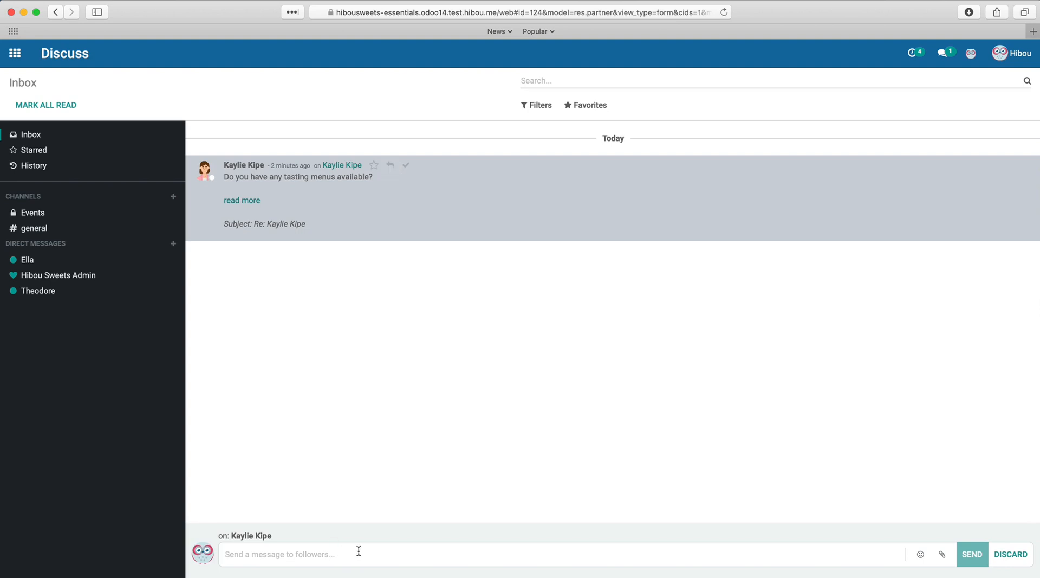
{"action": "type", "text": "Of course!"}
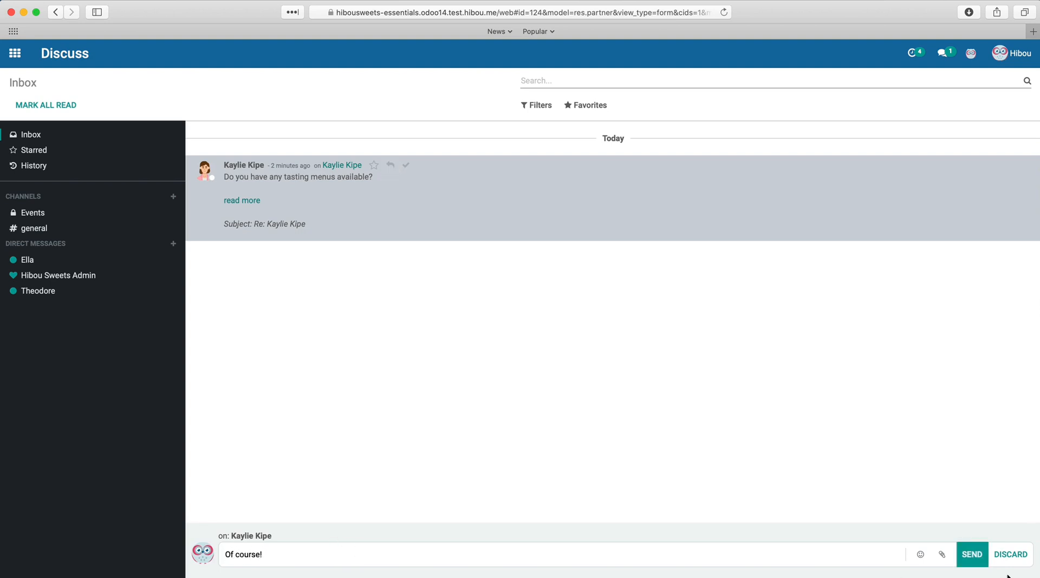
{"action": "left_click", "coordinate": [962, 558]}
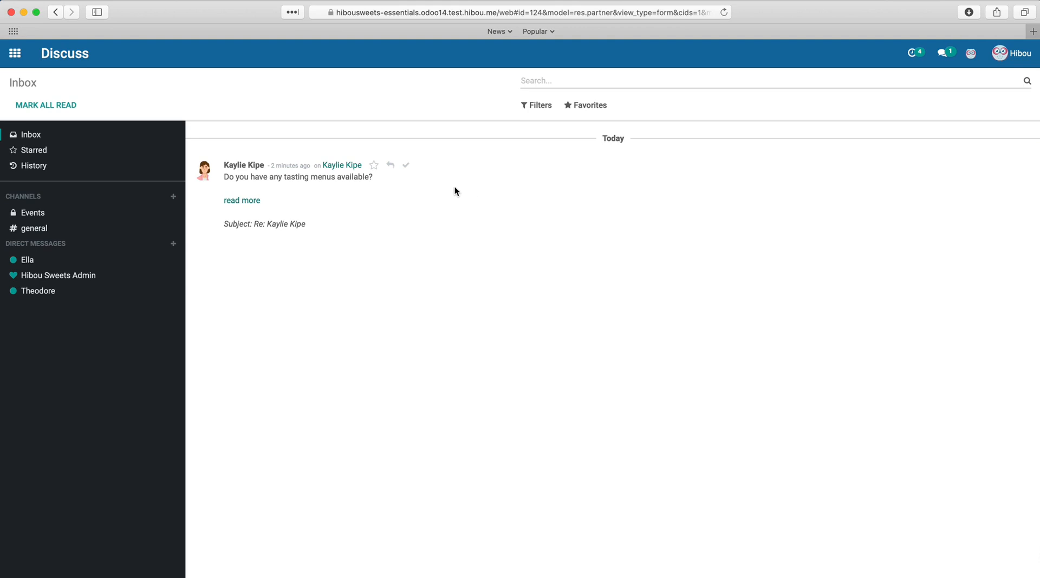
- Check the reply on the linked contact record and mark the tasting-menu message as done in the inbox
{"action": "left_click", "coordinate": [346, 163]}
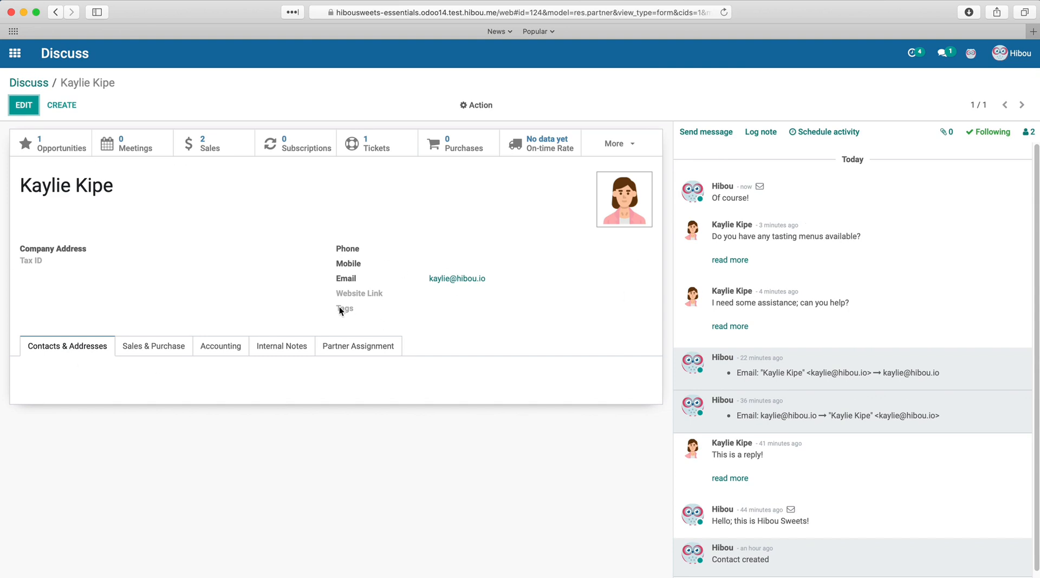
{"action": "left_click", "coordinate": [28, 81]}
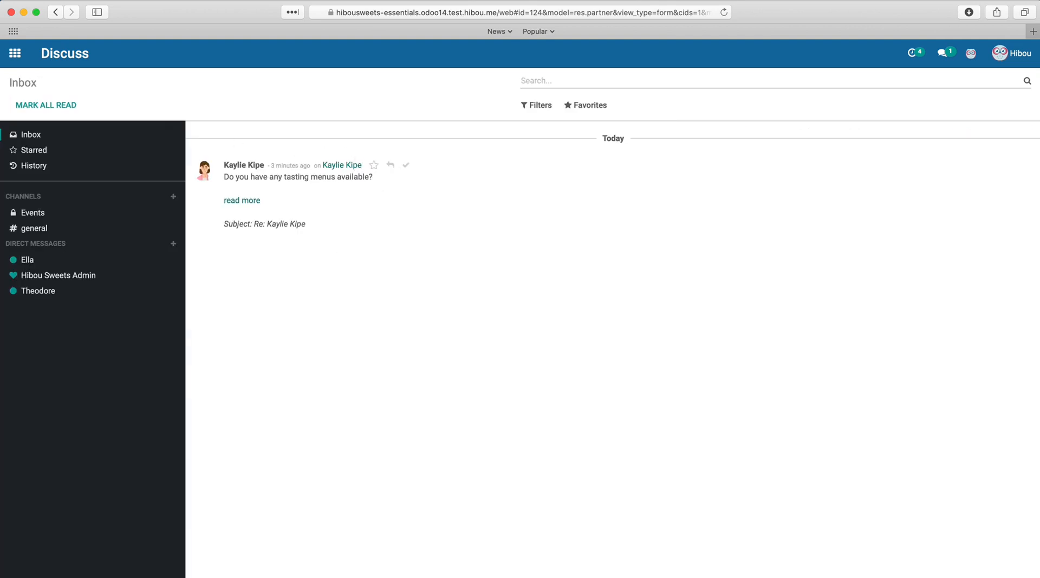
{"action": "left_click", "coordinate": [406, 165]}
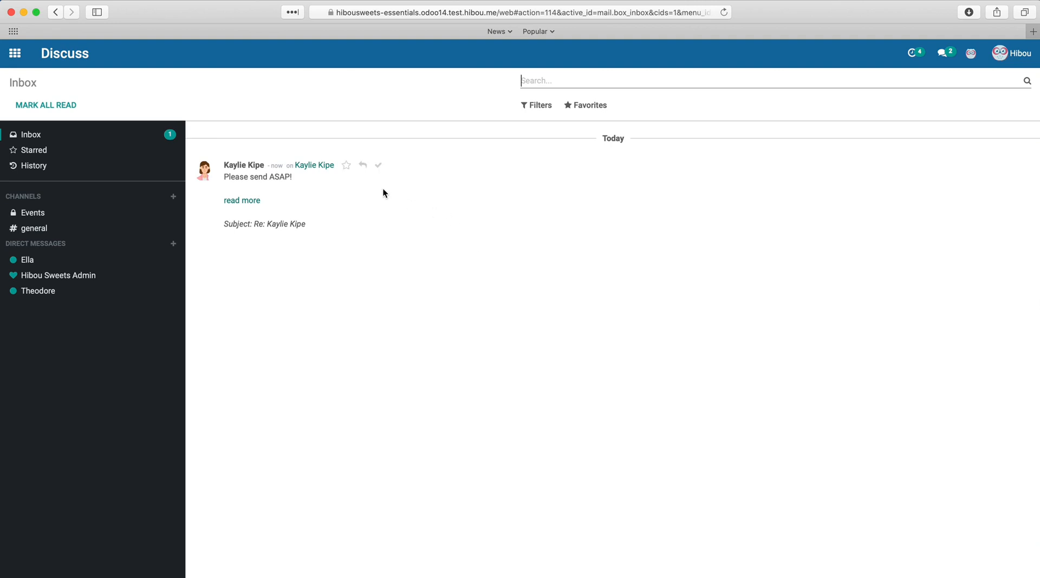
- Star the "Please send ASAP!" message and show the starred messages
{"action": "left_click", "coordinate": [347, 166]}
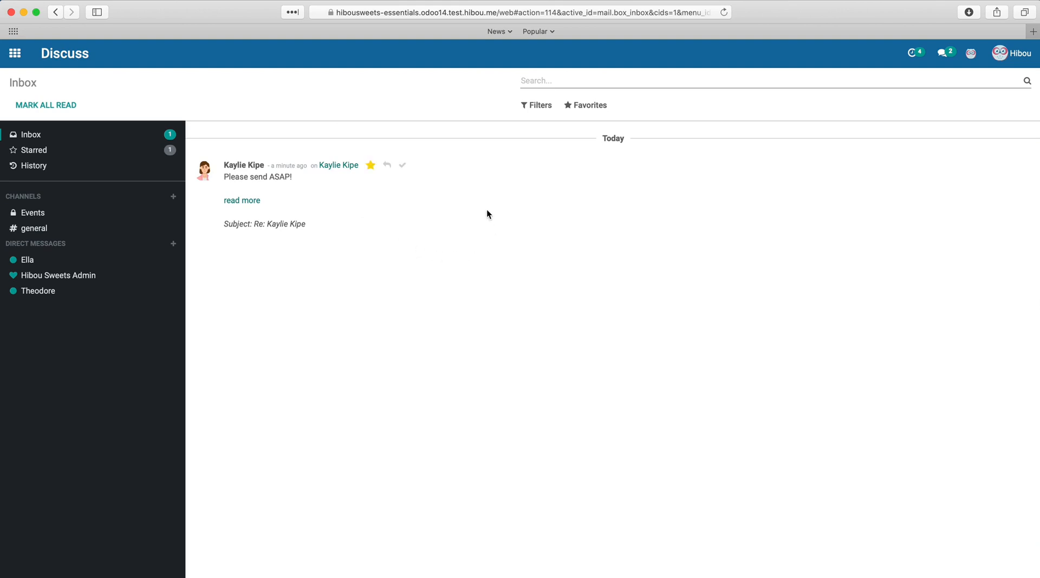
{"action": "left_click", "coordinate": [101, 149]}
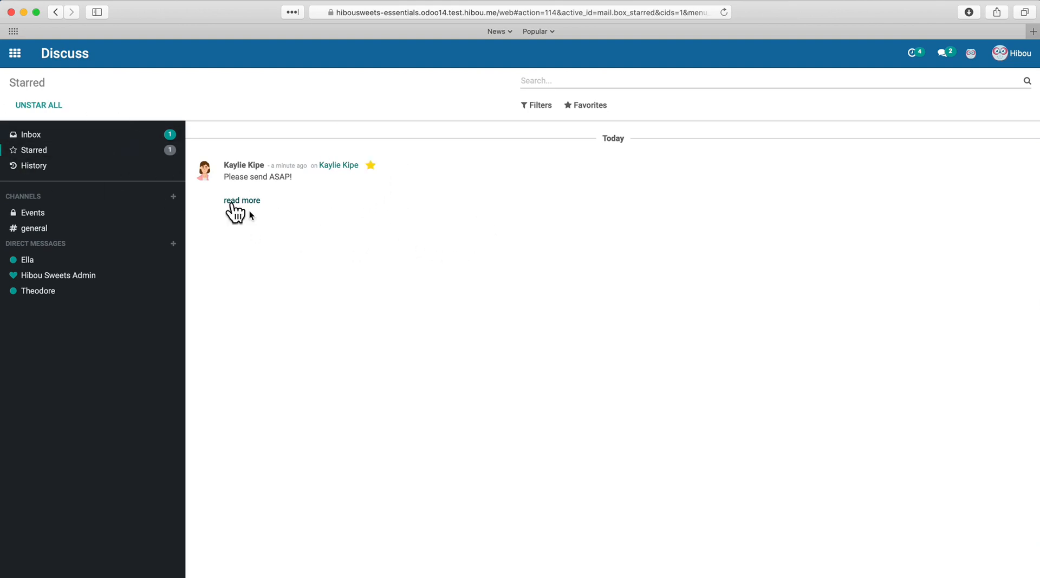
- Review the message history from the oldest entries to today's messages
{"action": "left_click", "coordinate": [105, 170]}
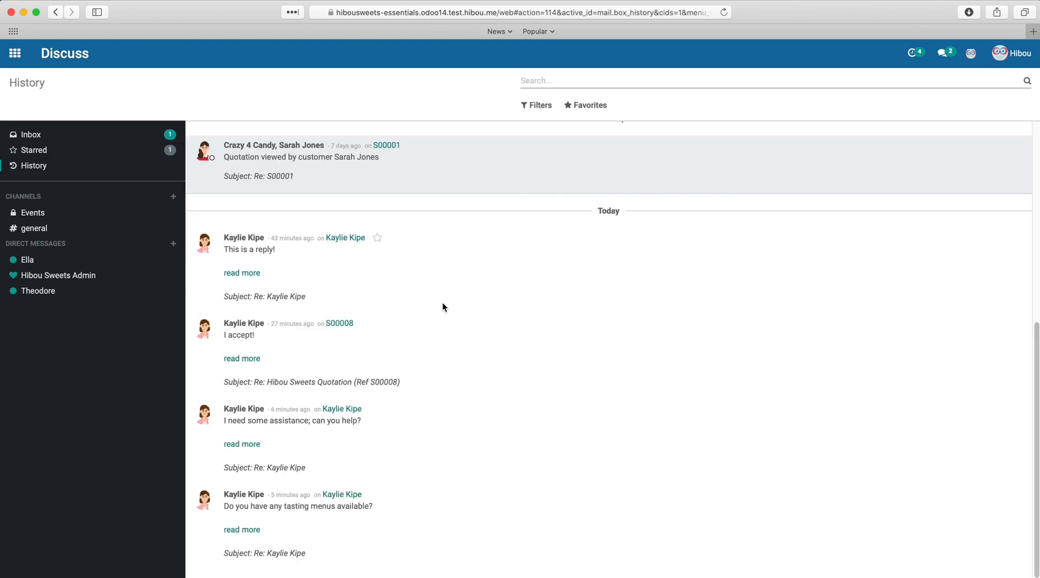
{"action": "scroll", "coordinate": [442, 307], "scroll_direction": "up", "scroll_amount": 6}
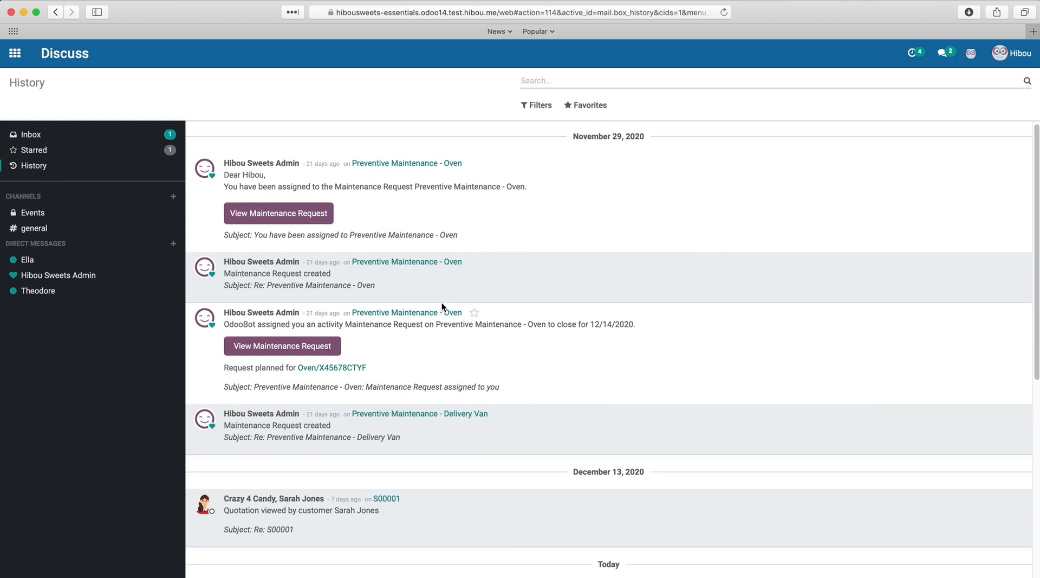
{"action": "scroll", "coordinate": [442, 306], "scroll_direction": "down", "scroll_amount": 3}
{"action": "scroll", "coordinate": [442, 307], "scroll_direction": "down", "scroll_amount": 4}
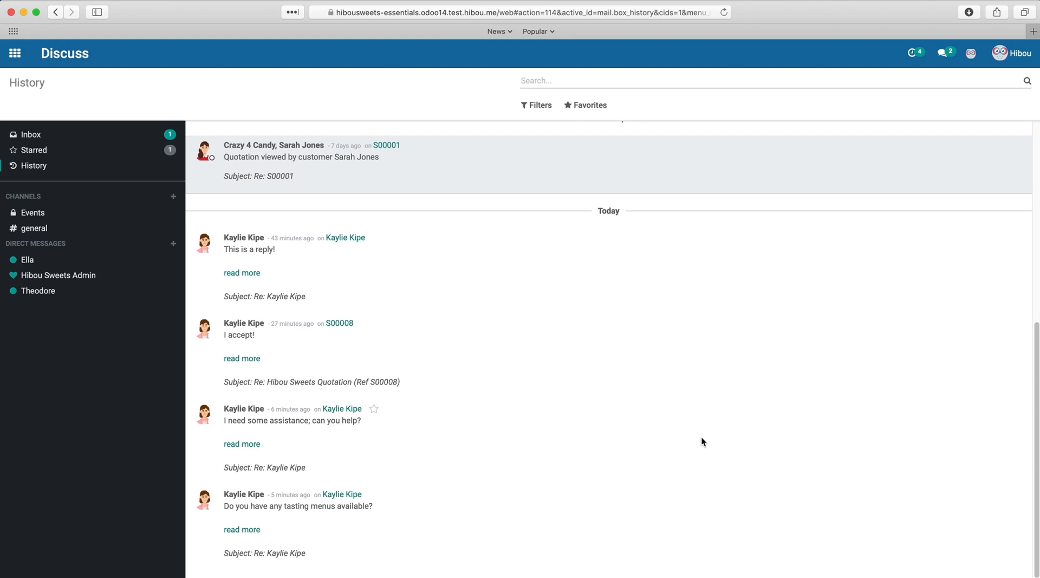
- View the admin chat and send a short "Hey" greeting by name to the first colleague under direct messages
{"action": "left_click", "coordinate": [61, 277]}
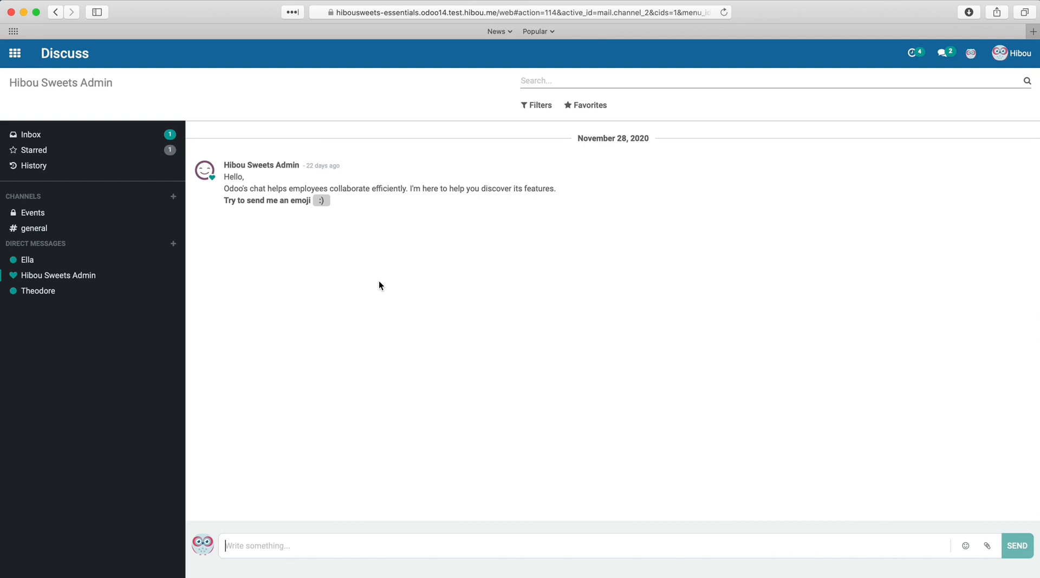
{"action": "left_click", "coordinate": [104, 262]}
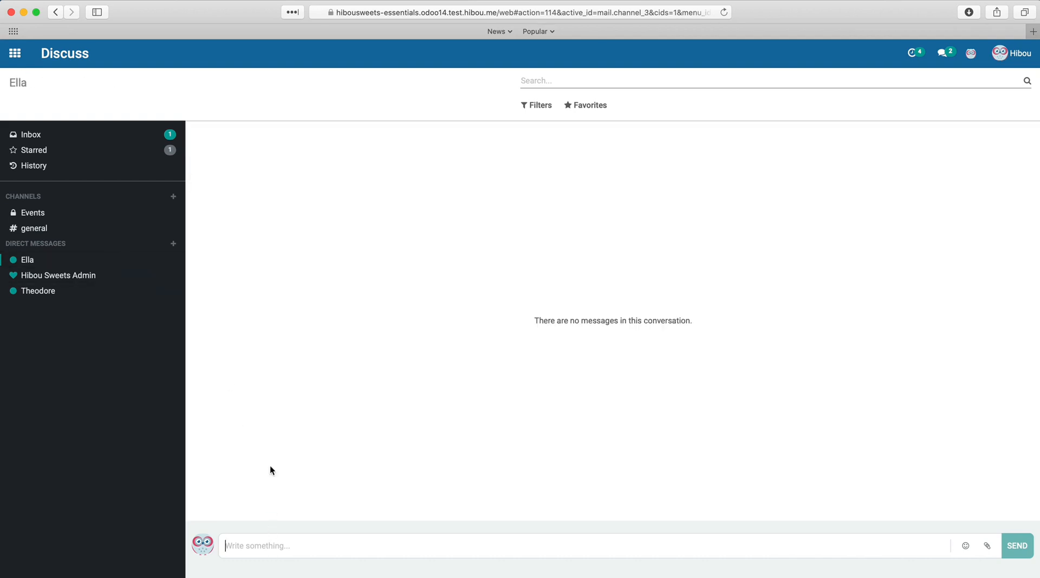
{"action": "left_click", "coordinate": [383, 539]}
{"action": "type", "text": "Hey Ella!"}
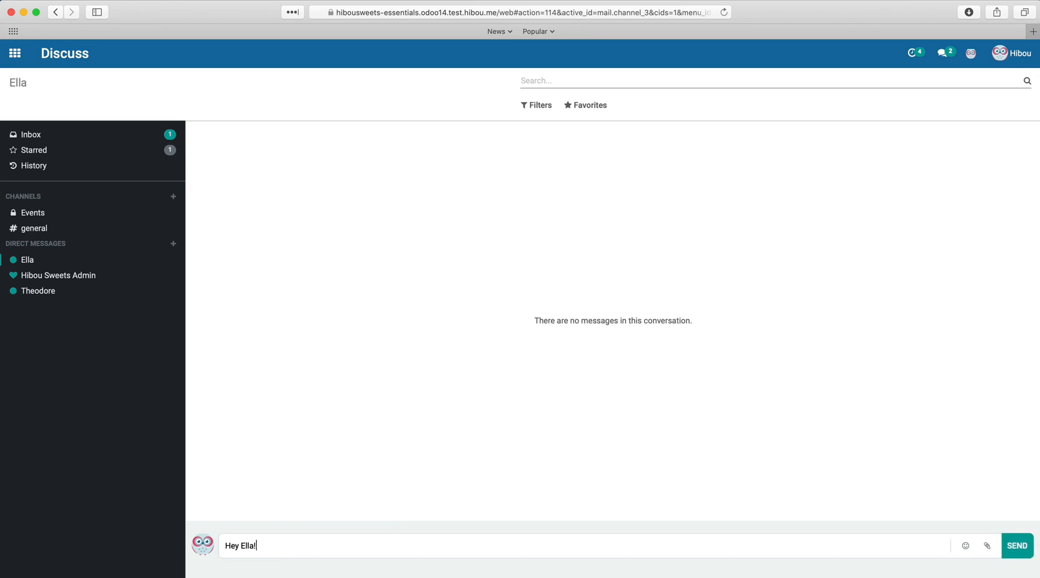
{"action": "key", "text": "Return"}
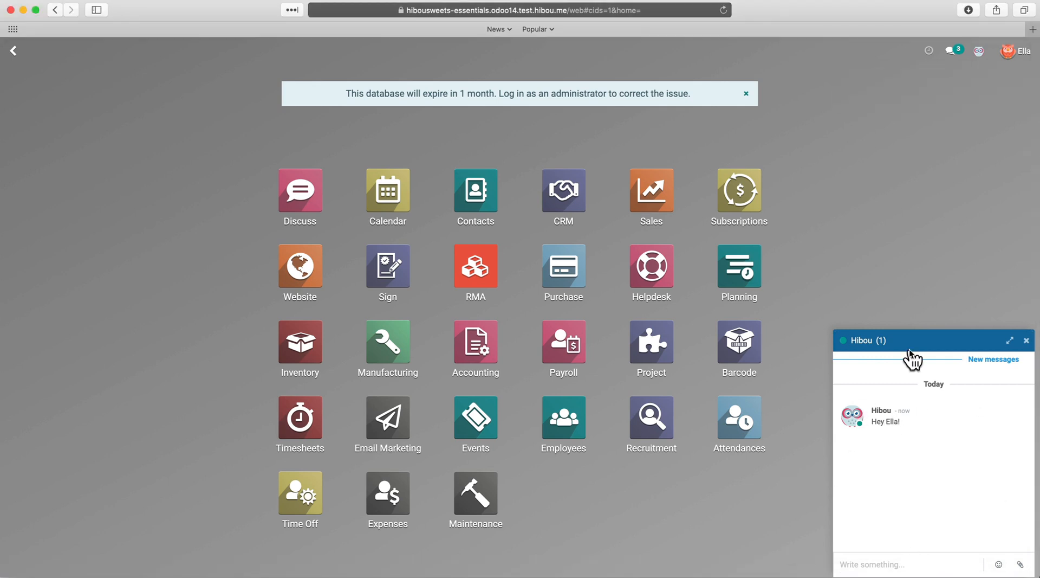
- Switch to the colleague's Odoo session and reply "Hey there!" to Hibou in the chat window
{"action": "left_click", "coordinate": [886, 561]}
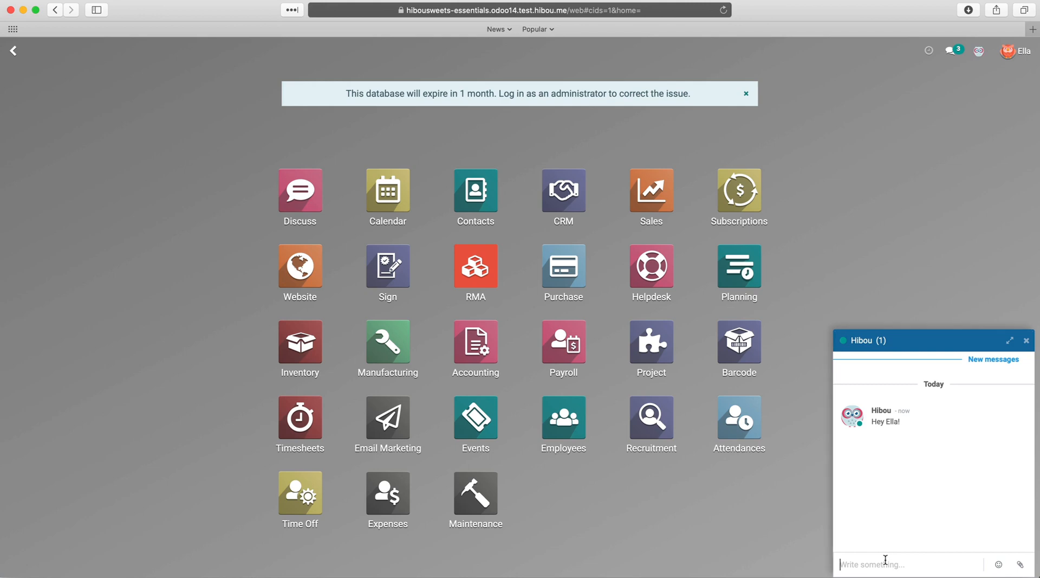
{"action": "type", "text": "Hey there!"}
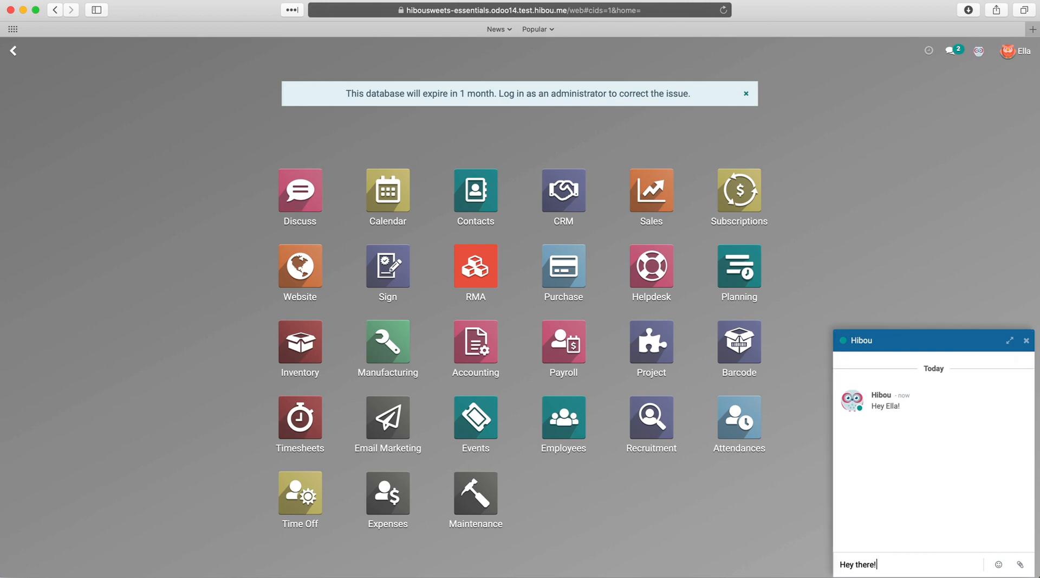
{"action": "key", "text": "Return"}
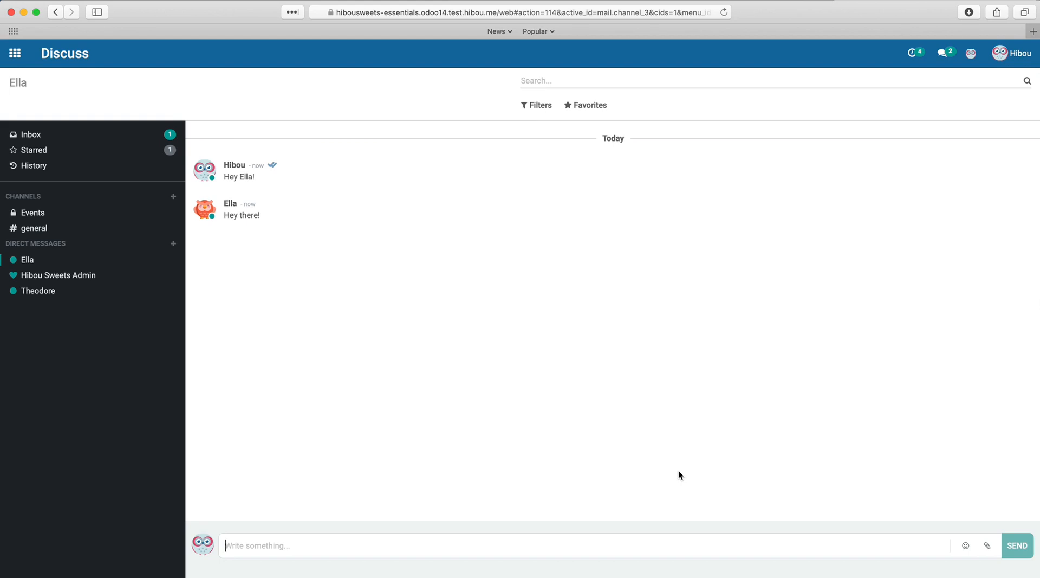
- Open the #general channel's settings from Hibou's Discuss session and close the chat window covering them
{"action": "left_click", "coordinate": [47, 230]}
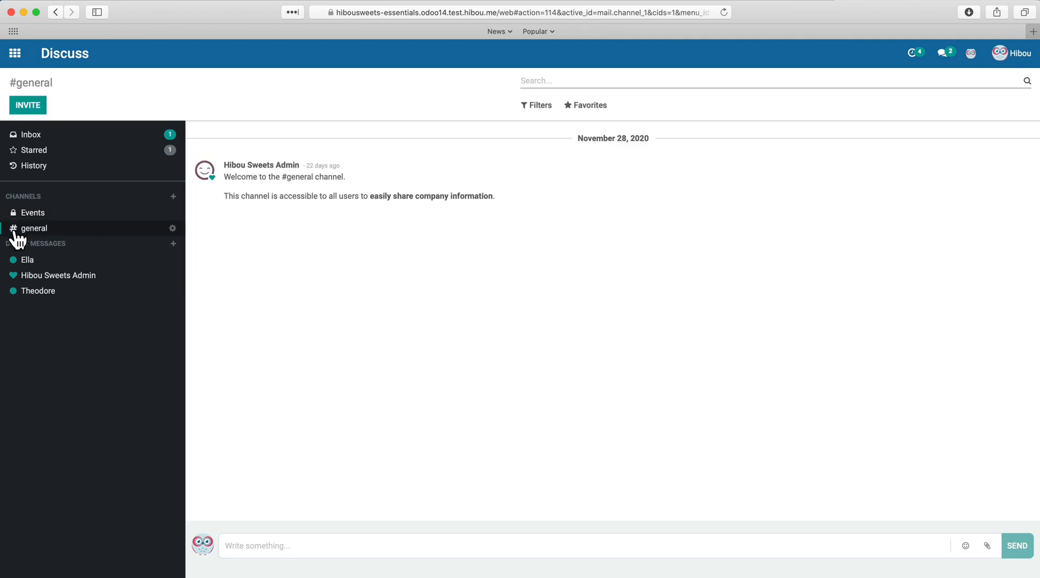
{"action": "left_click", "coordinate": [172, 229]}
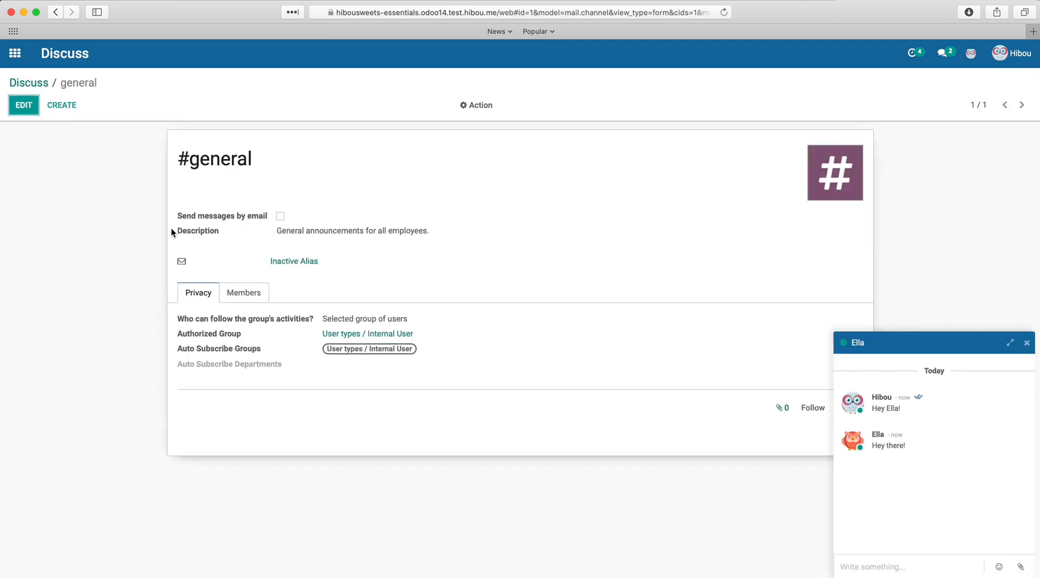
{"action": "left_click", "coordinate": [1026, 343]}
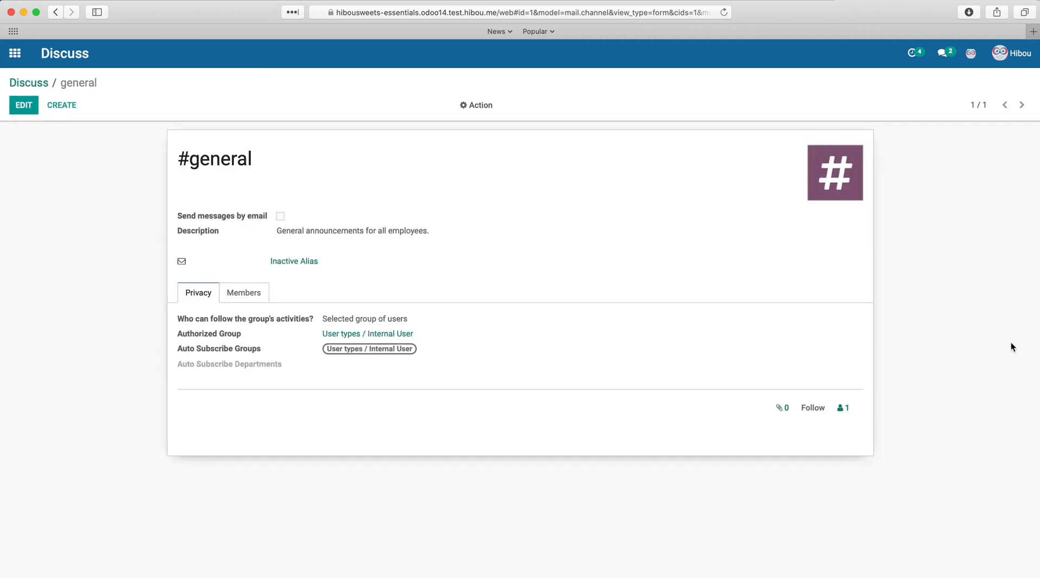
- Put the #general channel in edit mode and examine its members, privacy options and available auto-subscribe departments
{"action": "left_click", "coordinate": [19, 107]}
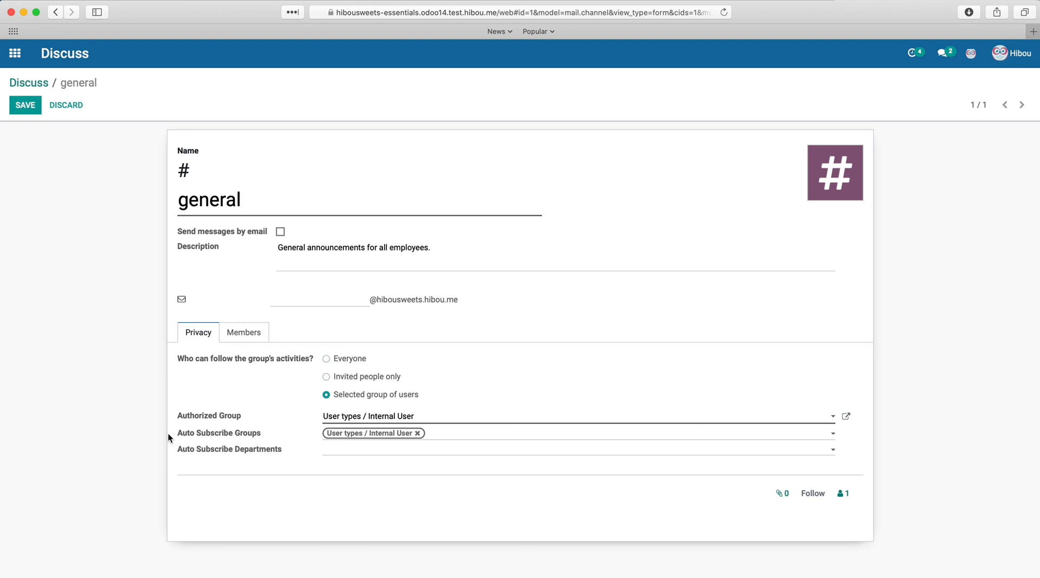
{"action": "left_click", "coordinate": [236, 337]}
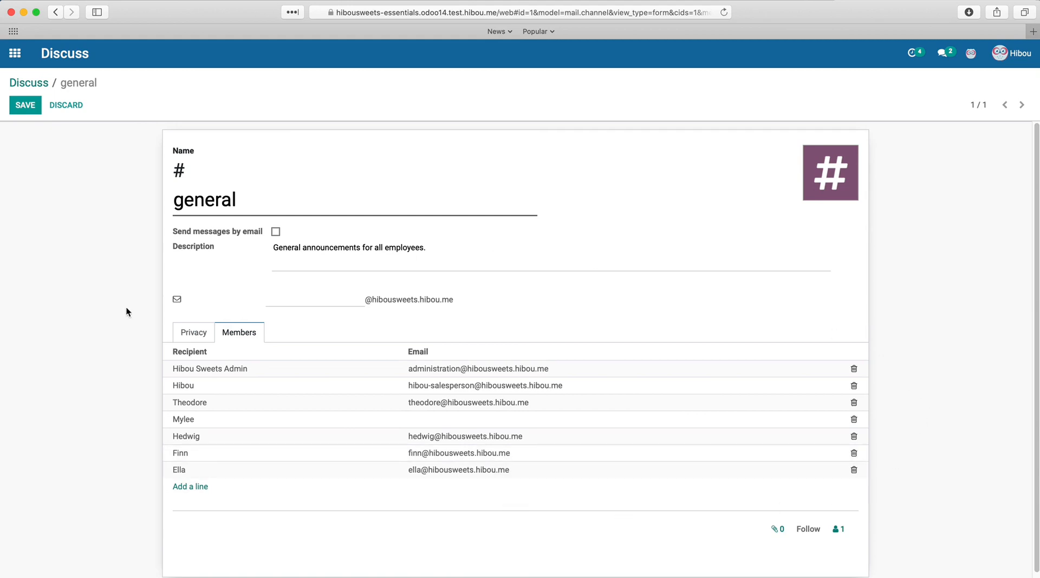
{"action": "left_click", "coordinate": [196, 334]}
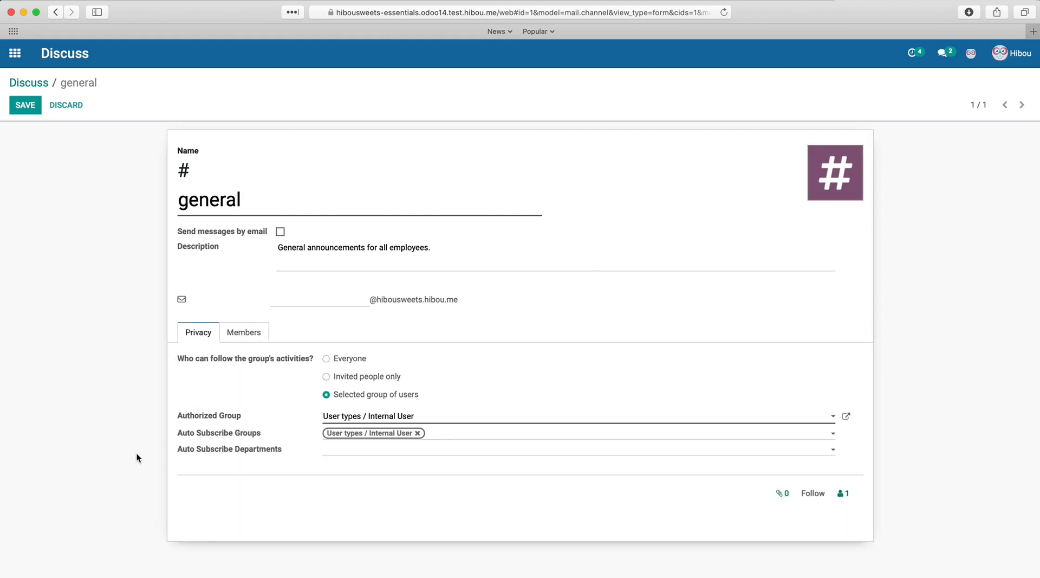
{"action": "left_click", "coordinate": [342, 450]}
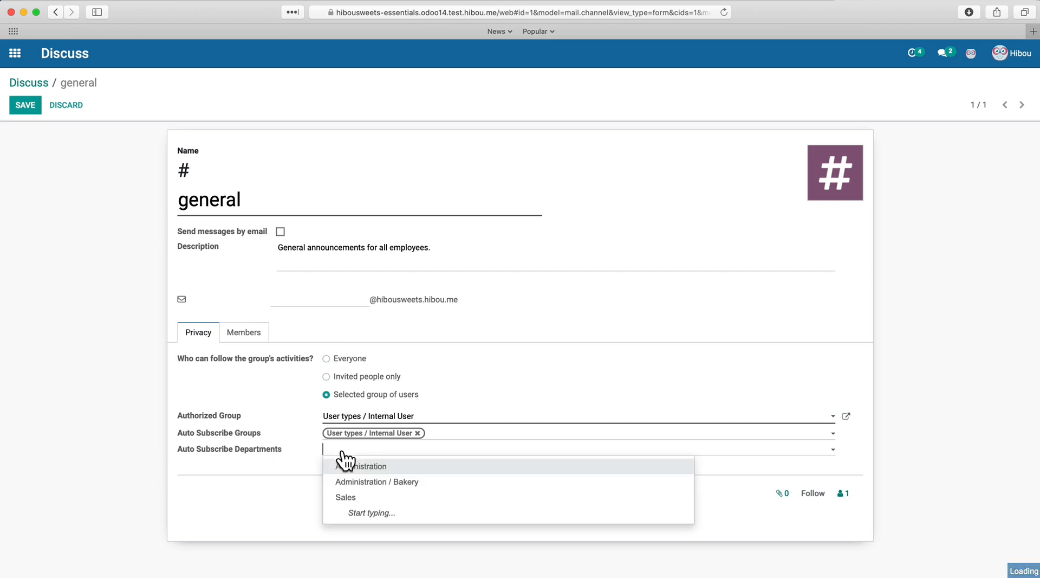
{"action": "left_click", "coordinate": [284, 474]}
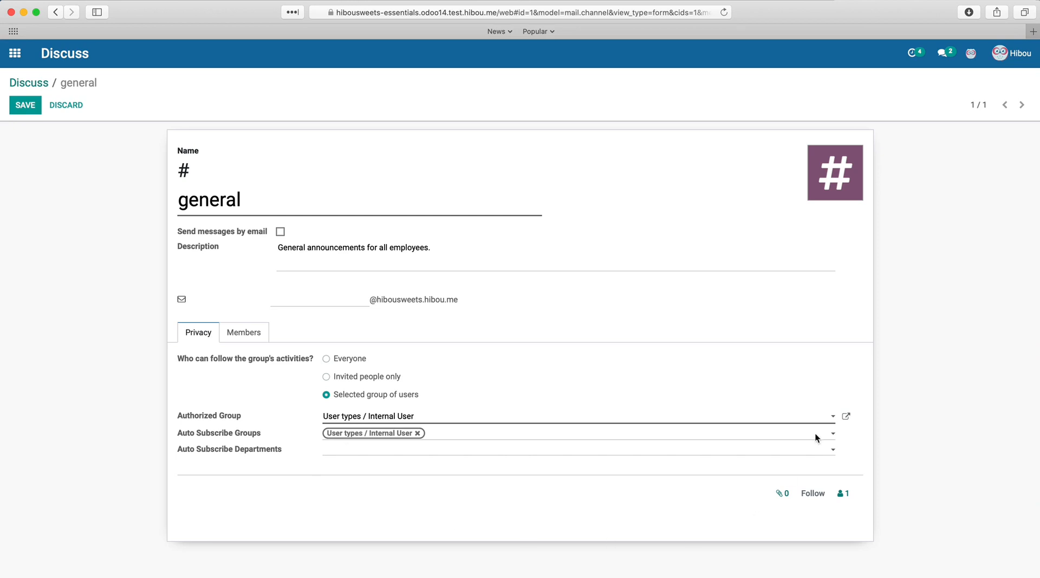
- Open the private Events channel's settings, put it in edit mode and show its member list
{"action": "left_click", "coordinate": [44, 83]}
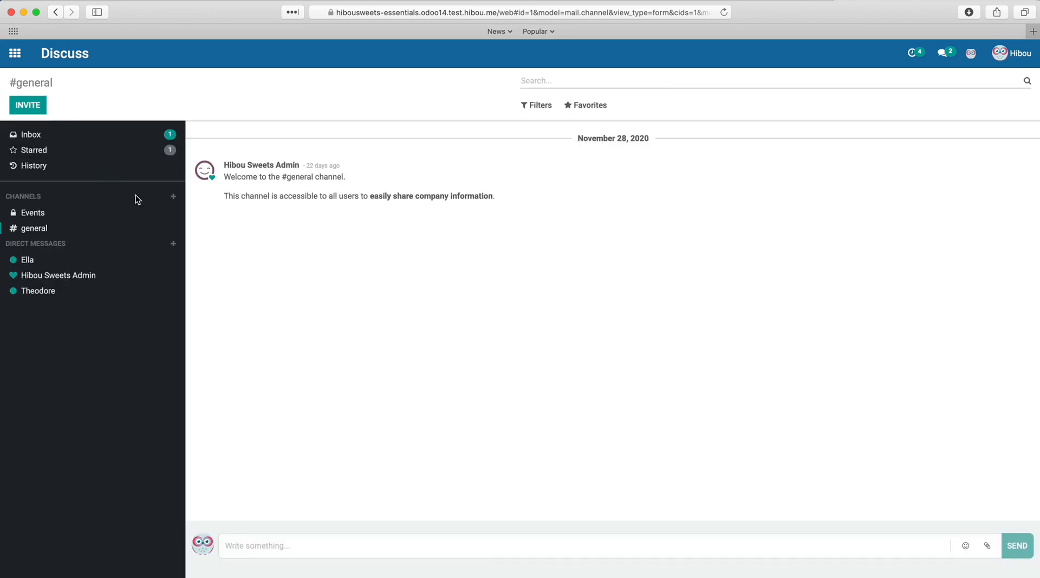
{"action": "left_click", "coordinate": [162, 213]}
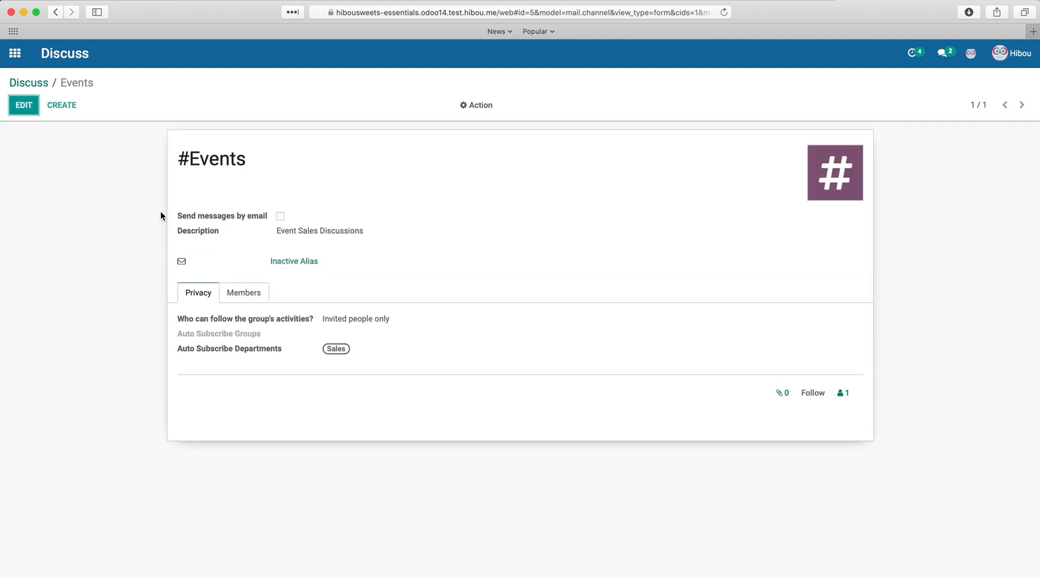
{"action": "left_click", "coordinate": [22, 111]}
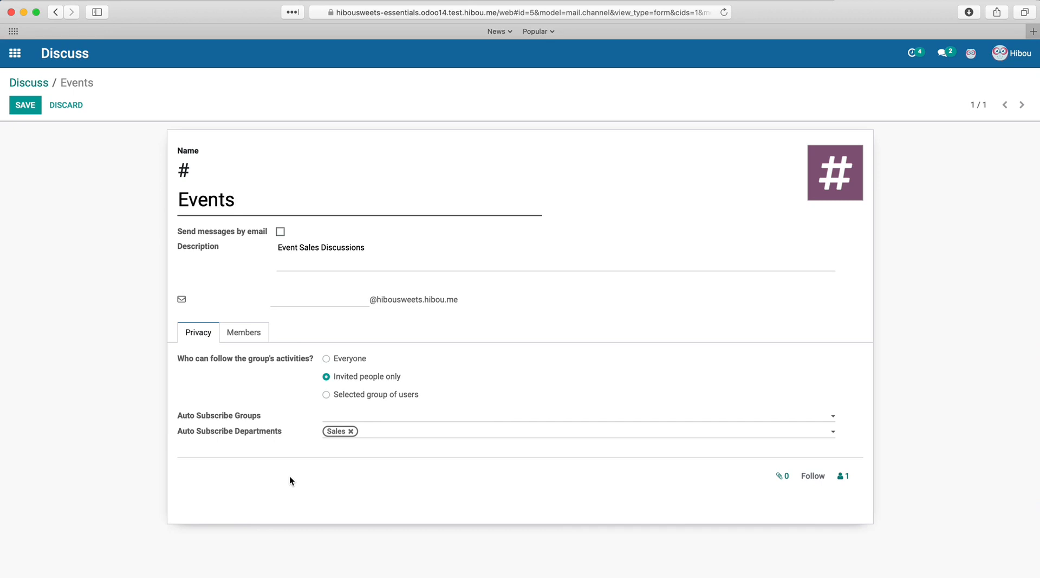
{"action": "left_click", "coordinate": [244, 332]}
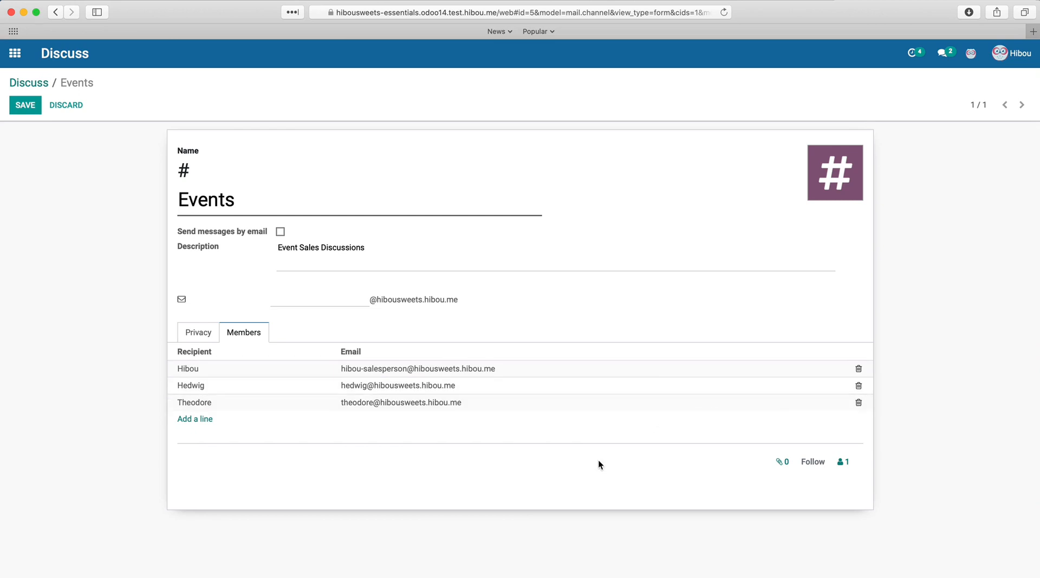
- Add the colleague listed first under direct messages to the Events channel, save, and open the channel in that colleague's Discuss session
{"action": "left_click", "coordinate": [202, 424]}
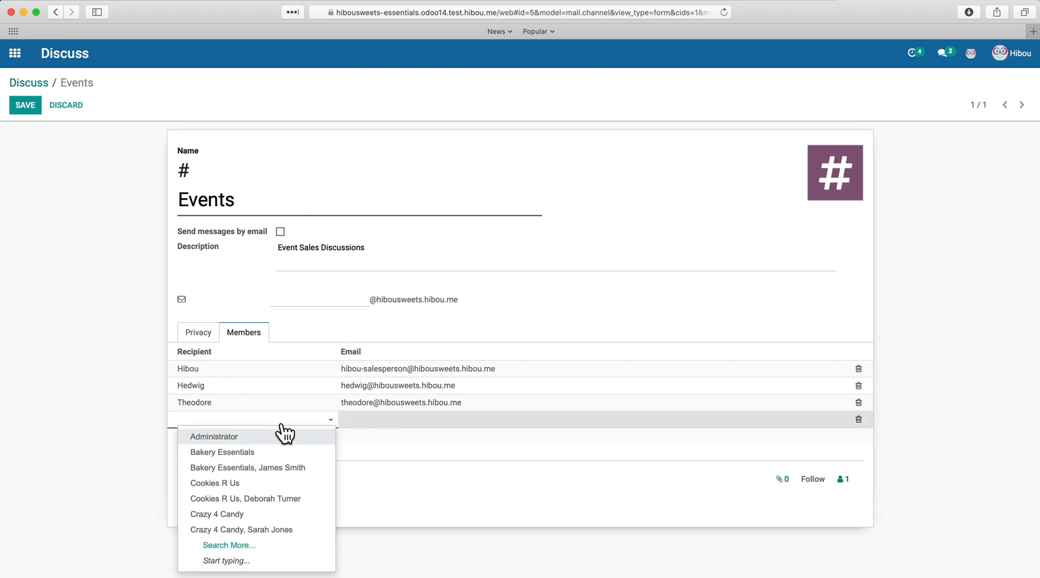
{"action": "type", "text": "ella"}
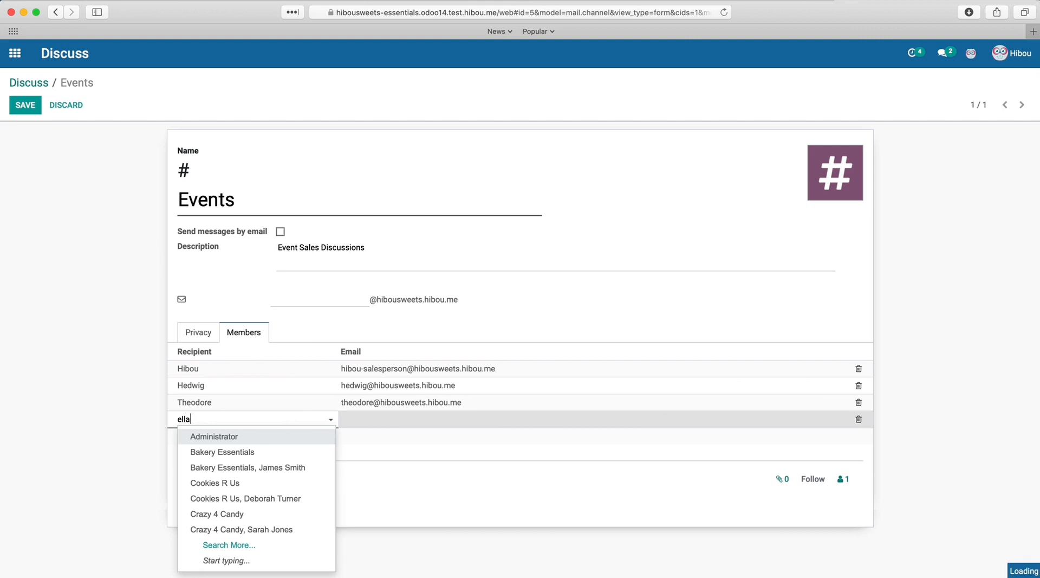
{"action": "key", "text": "Return"}
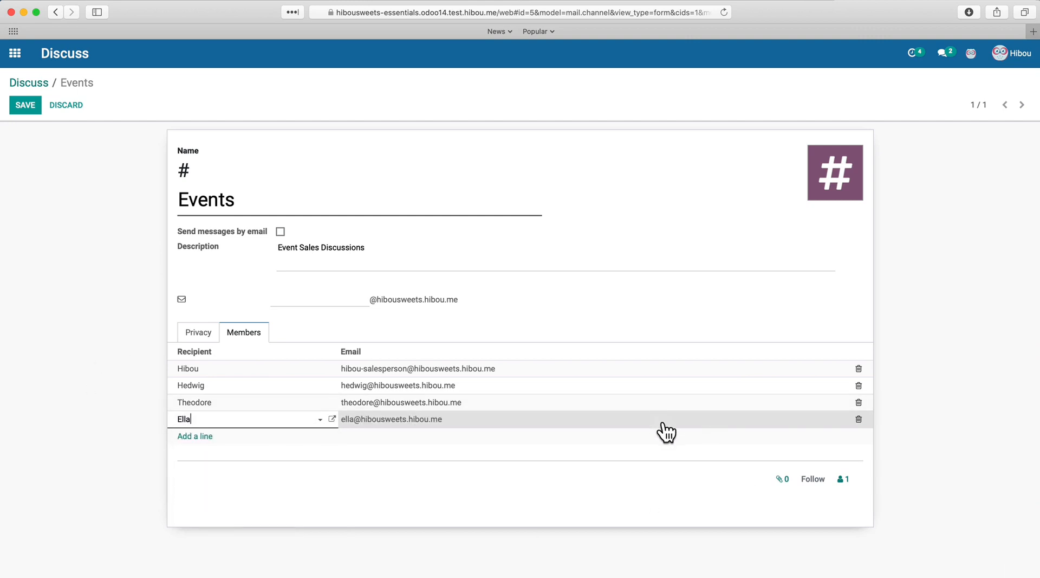
{"action": "left_click", "coordinate": [20, 106]}
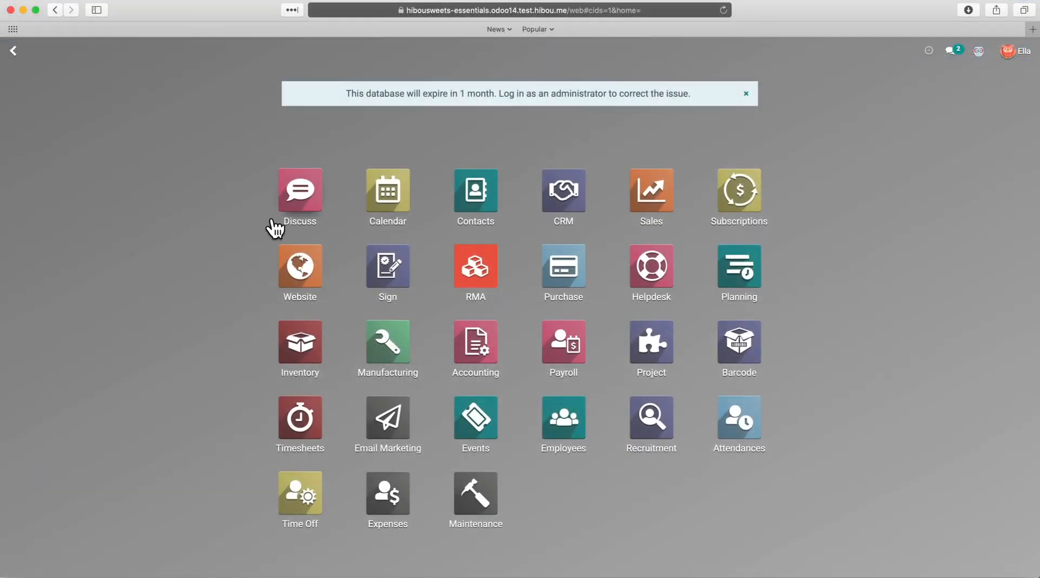
{"action": "left_click", "coordinate": [276, 225]}
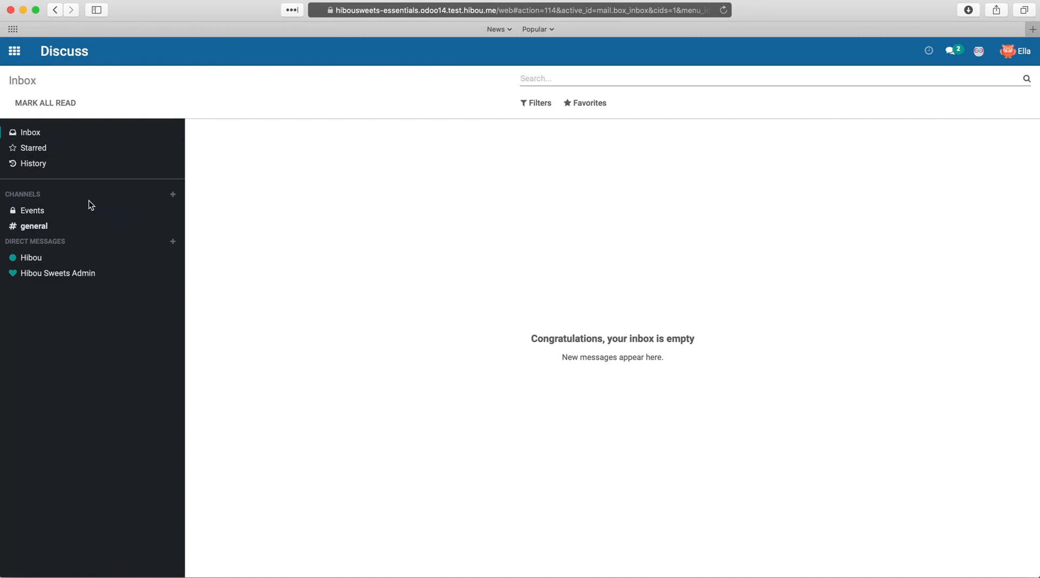
{"action": "left_click", "coordinate": [68, 211]}
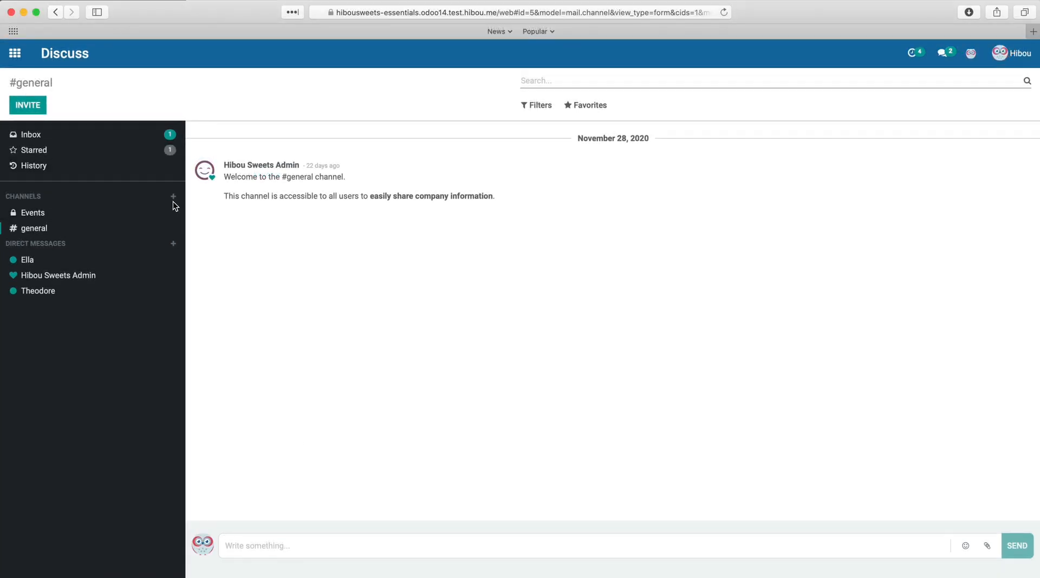
- From Hibou's Discuss session, create a private channel named Leadership and open its settings
{"action": "left_click", "coordinate": [173, 198]}
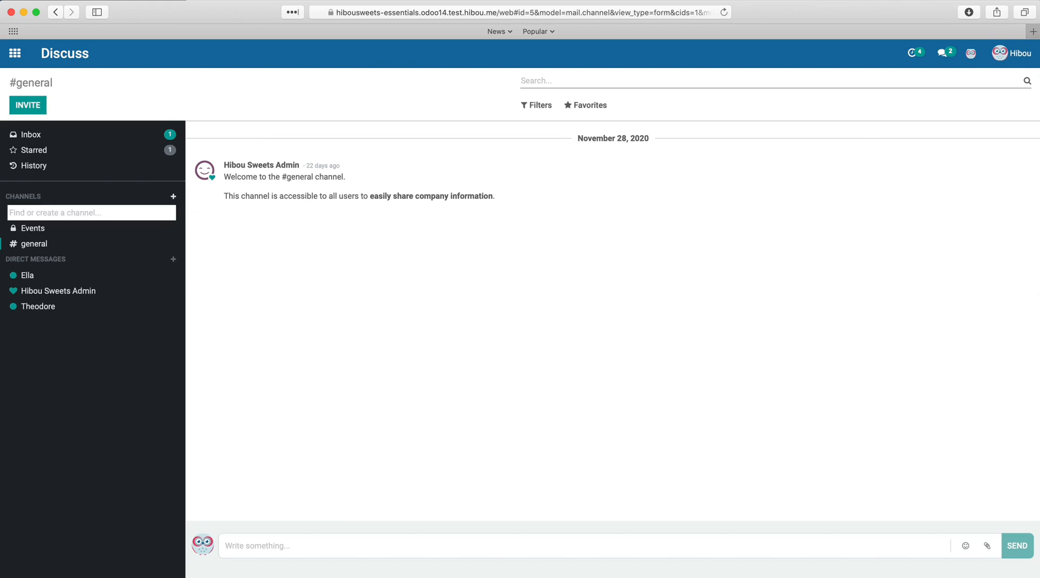
{"action": "type", "text": "Leadership"}
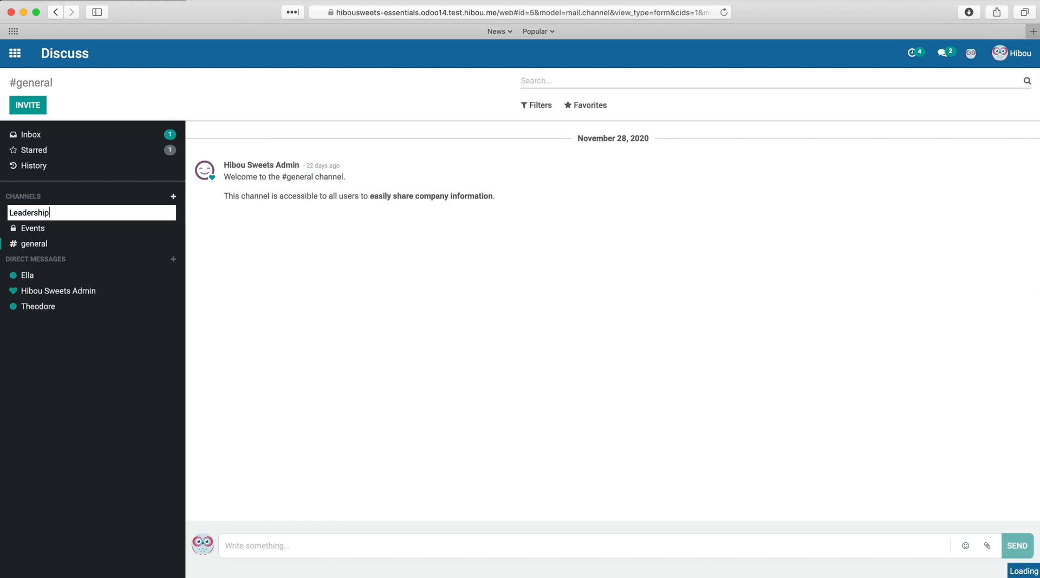
{"action": "left_click", "coordinate": [129, 242]}
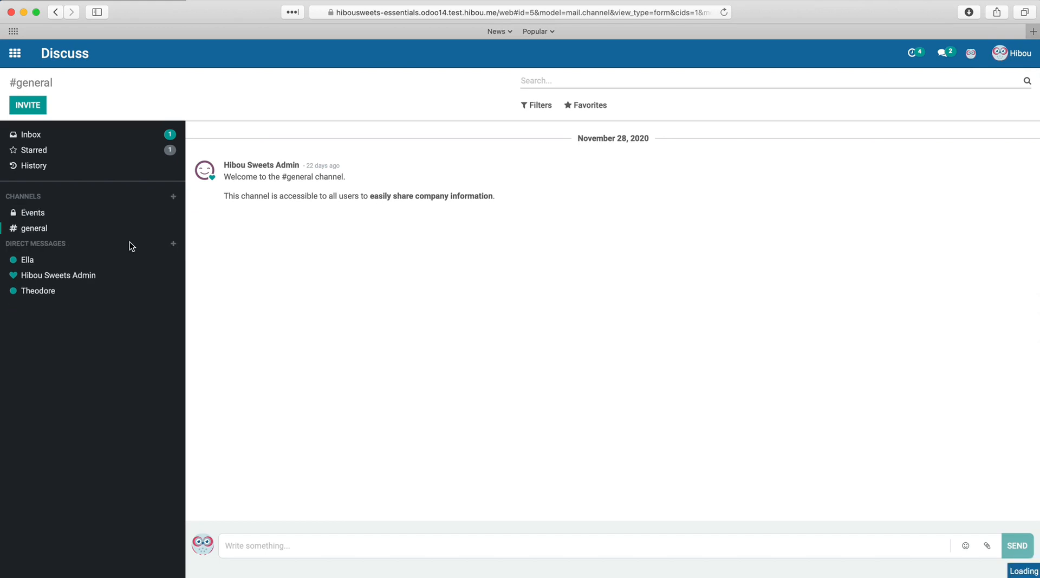
{"action": "left_click", "coordinate": [162, 230]}
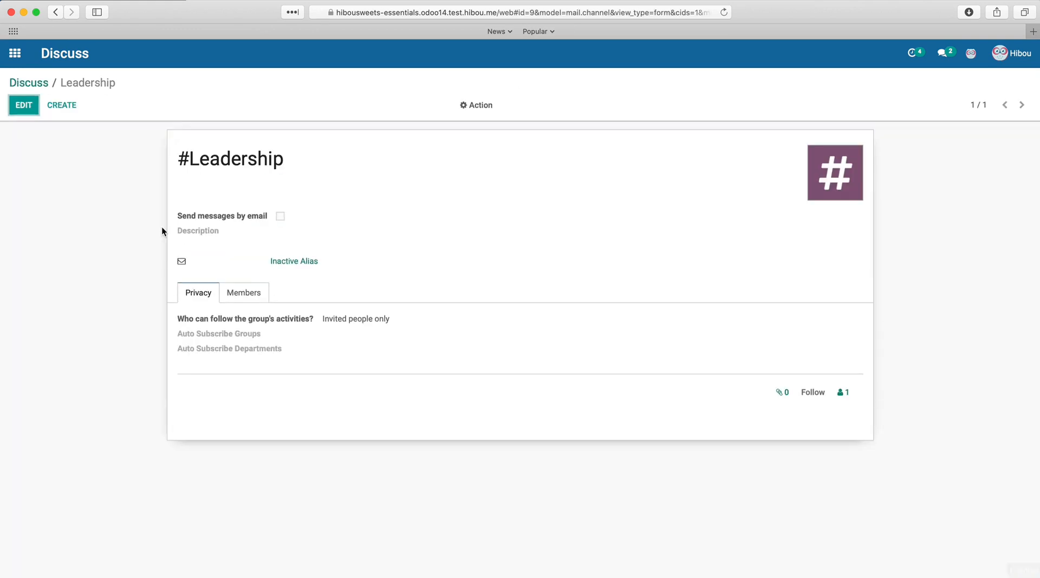
- Restrict the Leadership channel to a selected group of users with Administration / Settings as the authorized group, and save it
{"action": "left_click", "coordinate": [23, 106]}
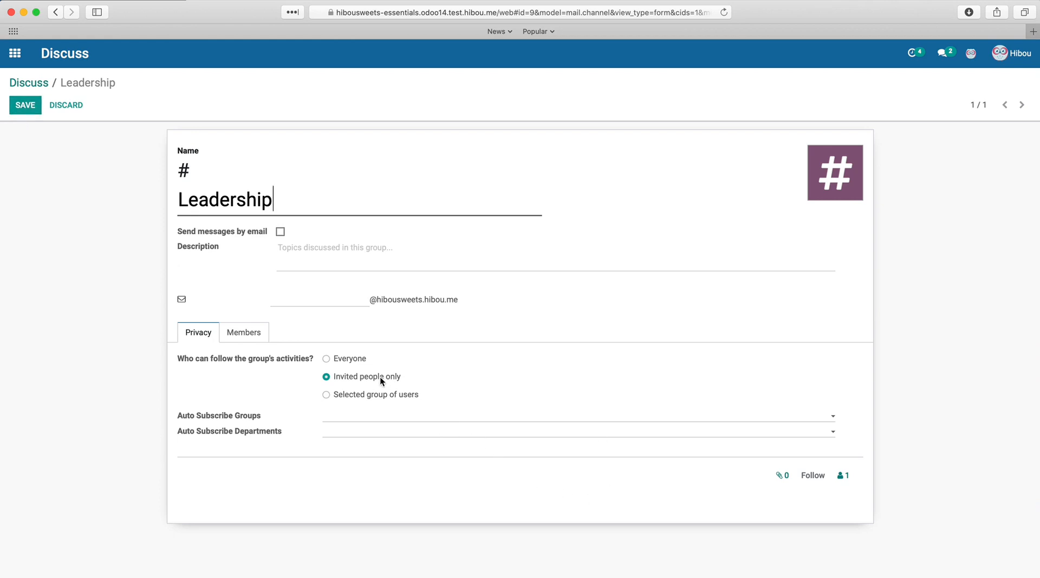
{"action": "left_click", "coordinate": [377, 395]}
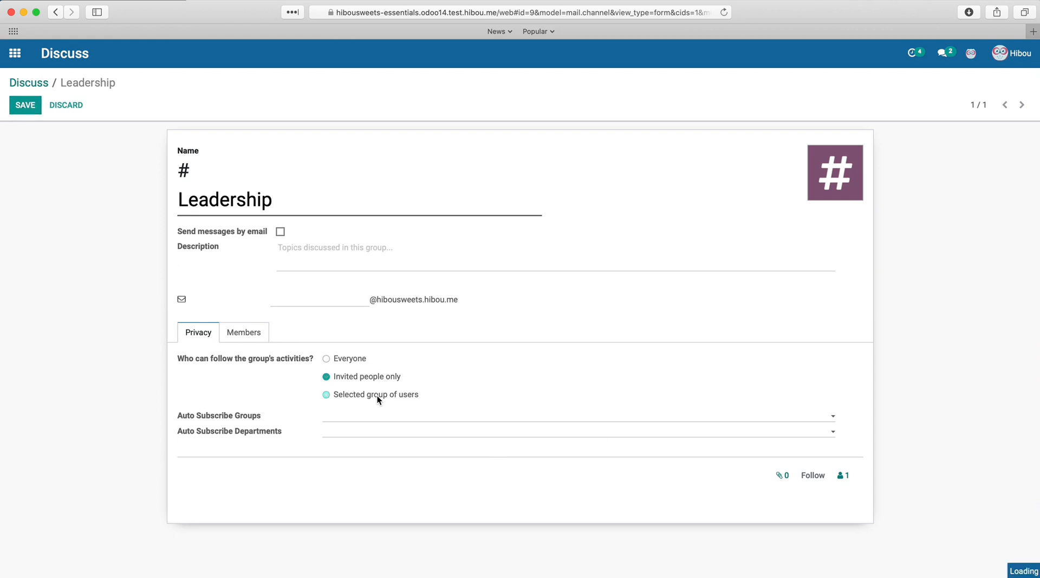
{"action": "left_click", "coordinate": [404, 418]}
{"action": "type", "text": "setting"}
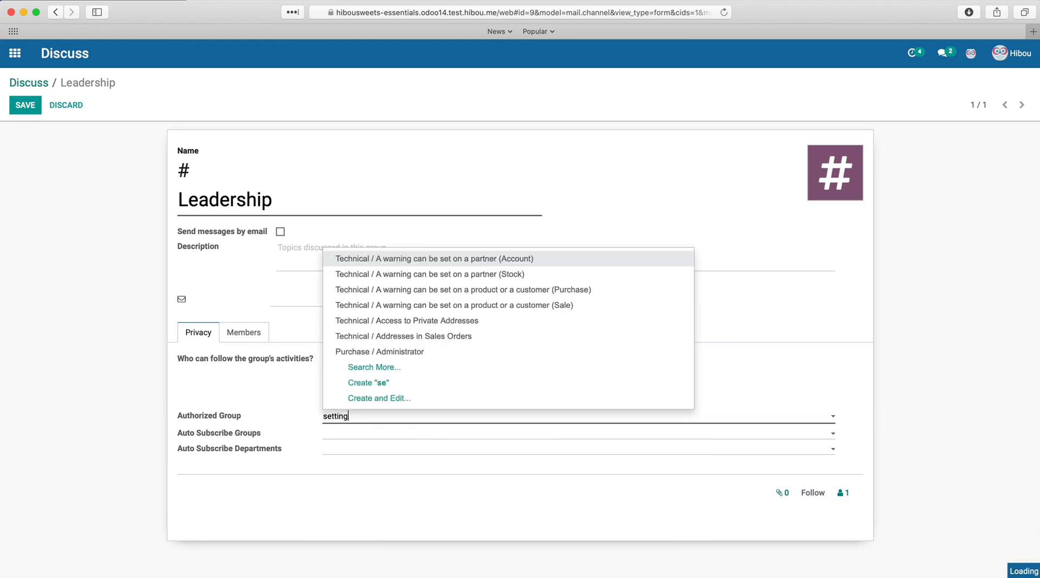
{"action": "key", "text": "Return"}
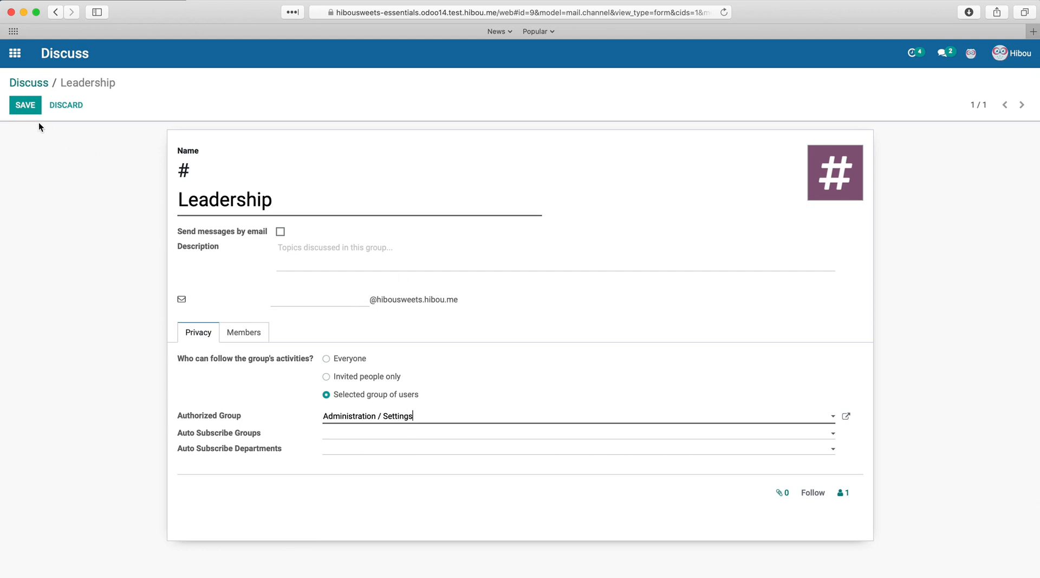
{"action": "left_click", "coordinate": [31, 109]}
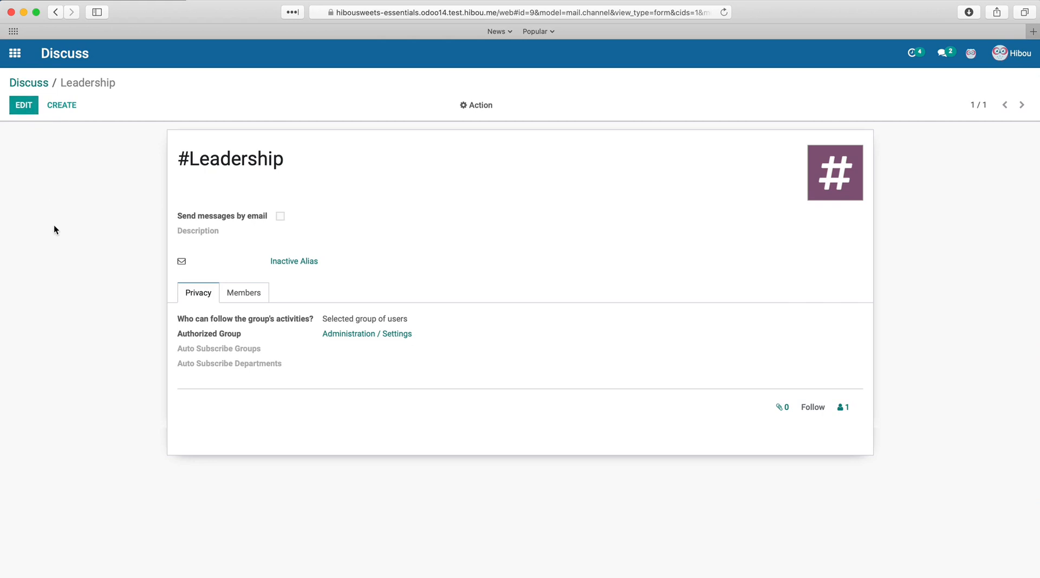
- Examine which users belong to the Administration / Settings group and who is a member of the Leadership channel
{"action": "left_click", "coordinate": [379, 334]}
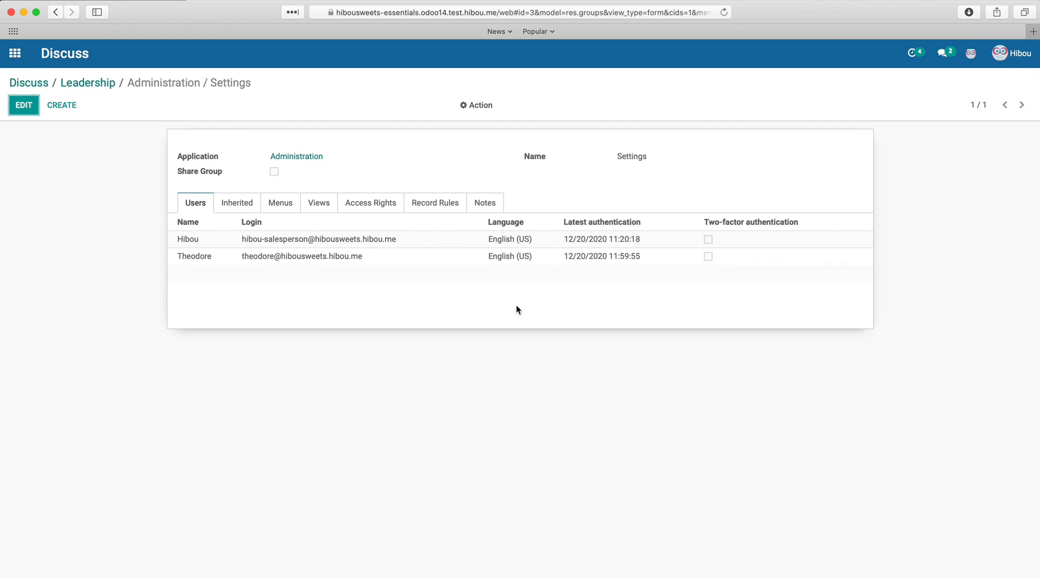
{"action": "left_click", "coordinate": [83, 83]}
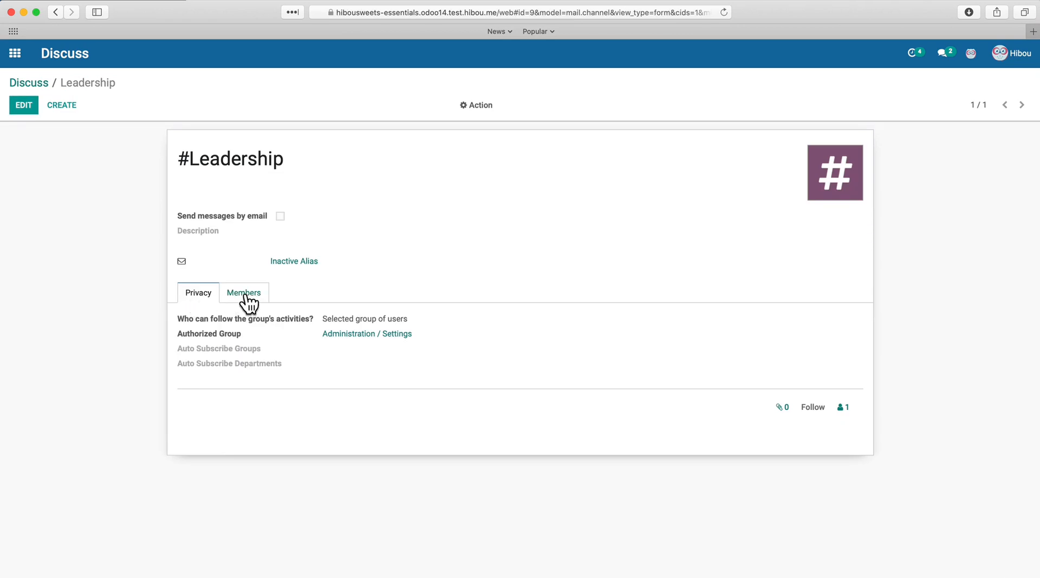
{"action": "left_click", "coordinate": [247, 294]}
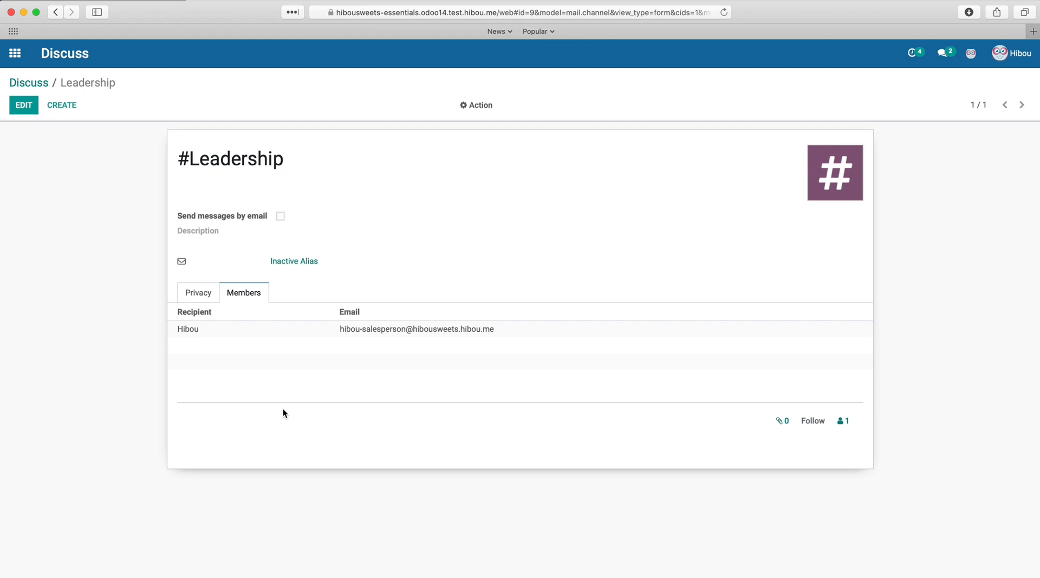
{"action": "left_click", "coordinate": [198, 306]}
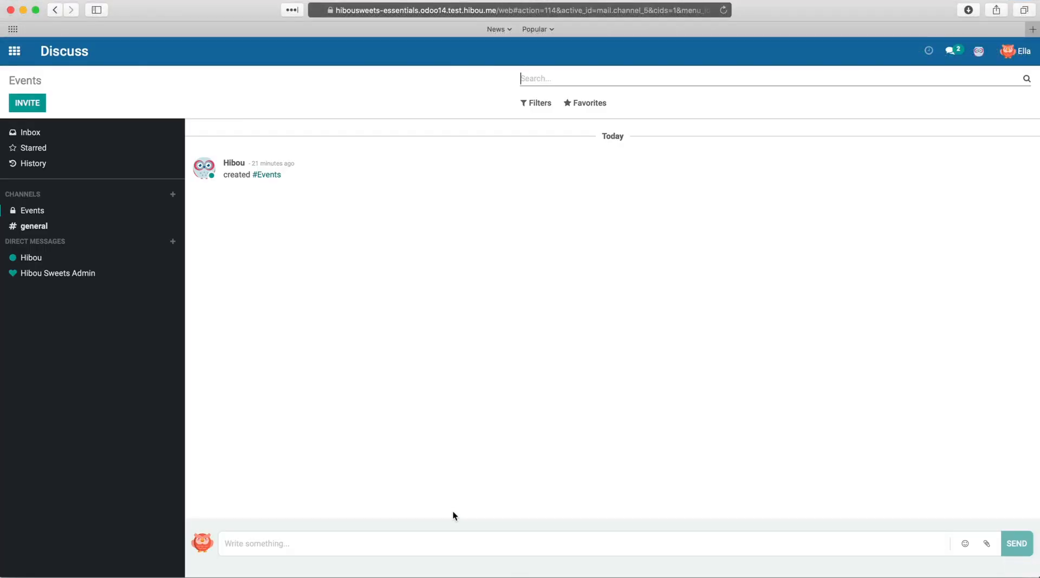
- Refresh Discuss in the unauthorized colleague's session, search the channels for "lead" and clear the search
{"action": "key", "text": "super+r"}
{"action": "left_click", "coordinate": [173, 194]}
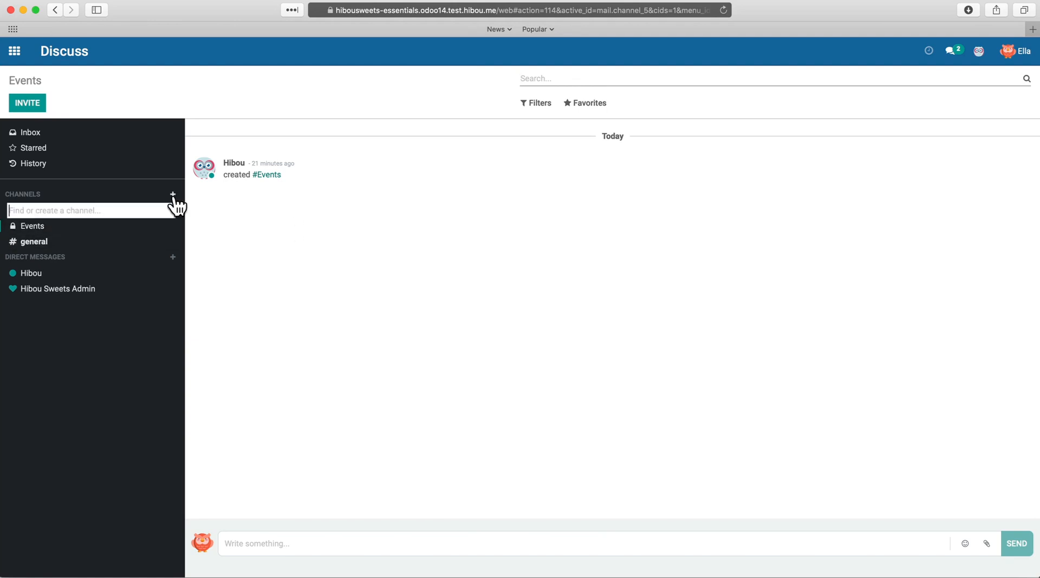
{"action": "type", "text": "lead"}
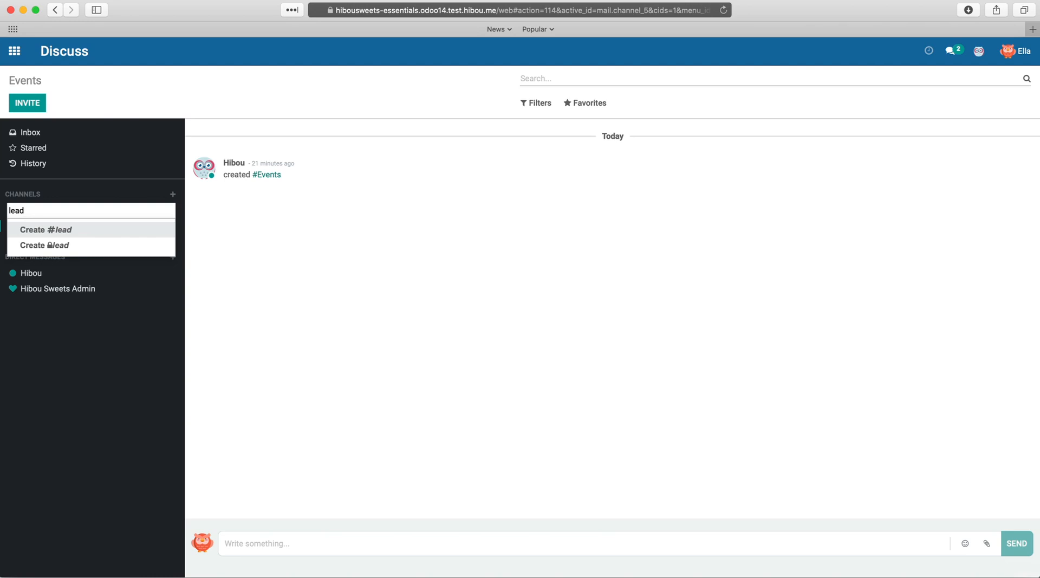
{"action": "key", "text": "super+a"}
{"action": "key", "text": "BackSpace"}
{"action": "left_click", "coordinate": [54, 135]}
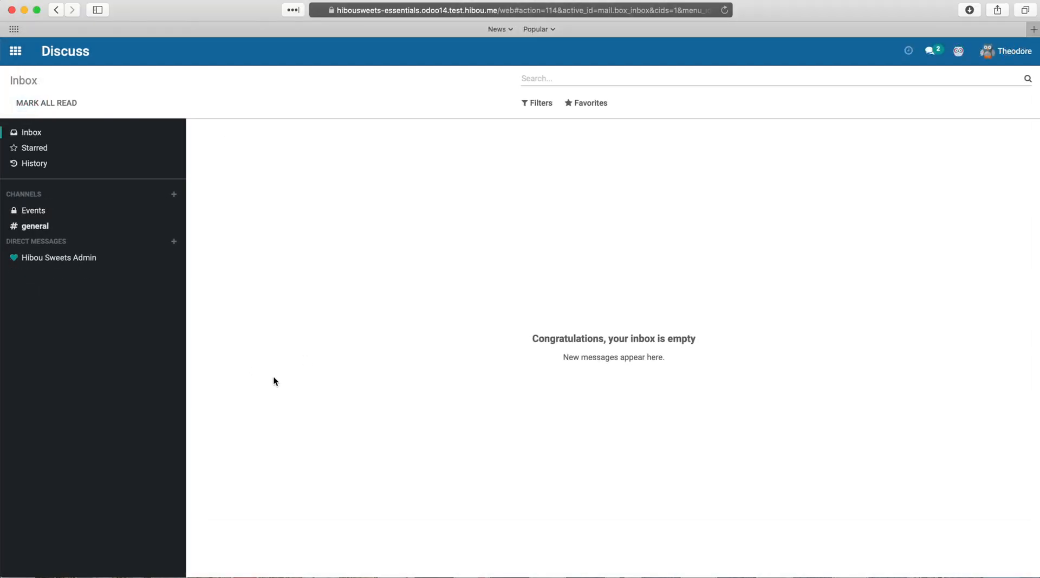
- In the other authorized user's session, find Leadership by searching "lead" and join it, and view the channel's members from Hibou's session
{"action": "left_click", "coordinate": [174, 194]}
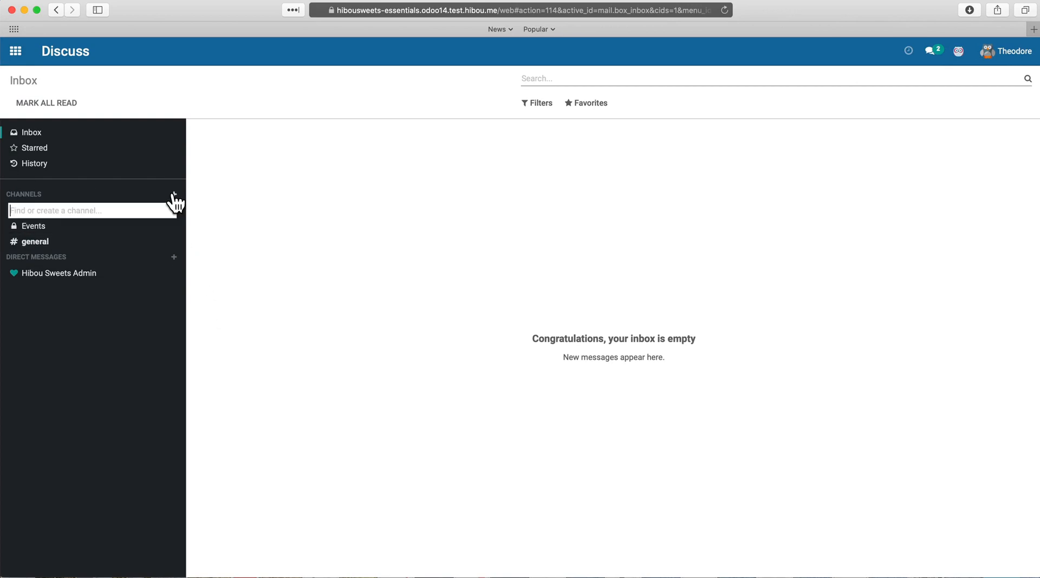
{"action": "type", "text": "lead"}
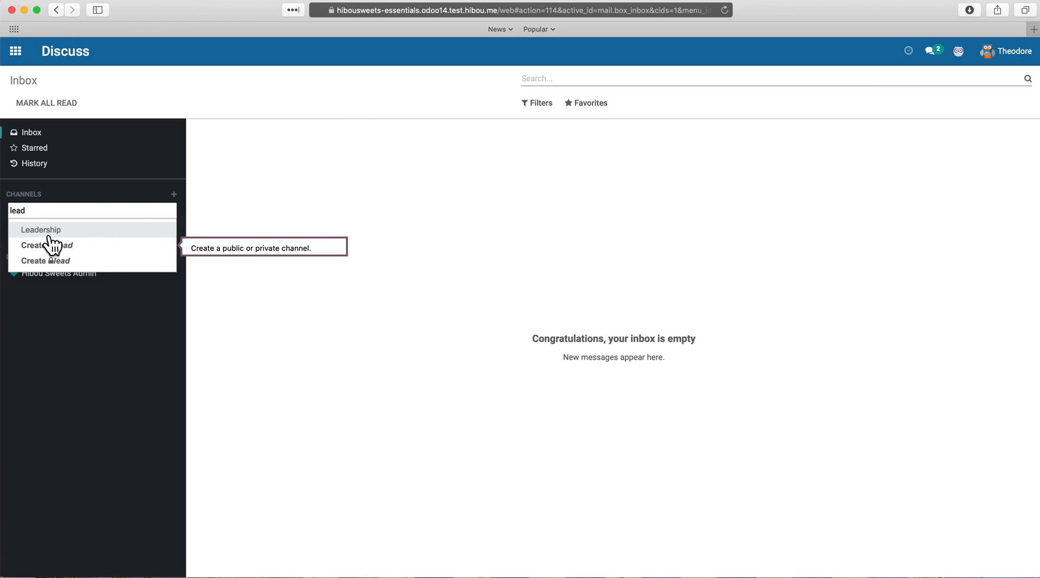
{"action": "left_click", "coordinate": [114, 230]}
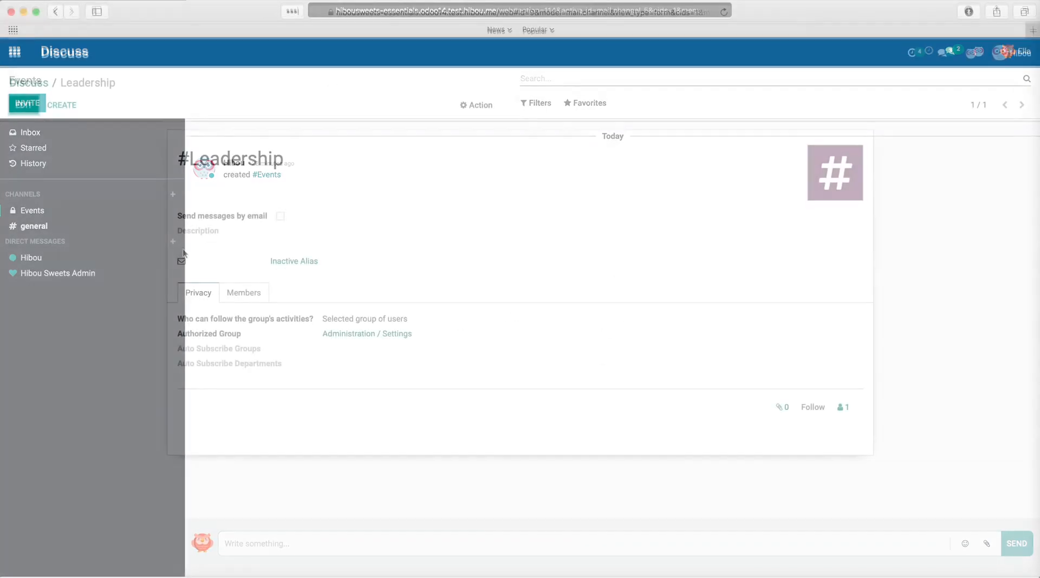
{"action": "left_click", "coordinate": [249, 295]}
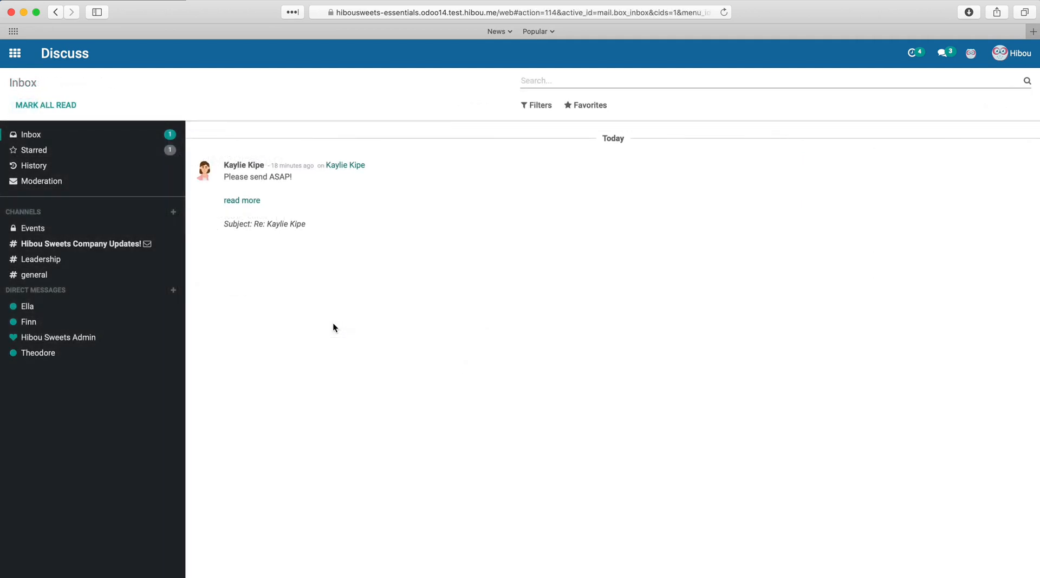
- Create a public channel named Company Notifications from Hibou's session and open its settings
{"action": "left_click", "coordinate": [173, 212]}
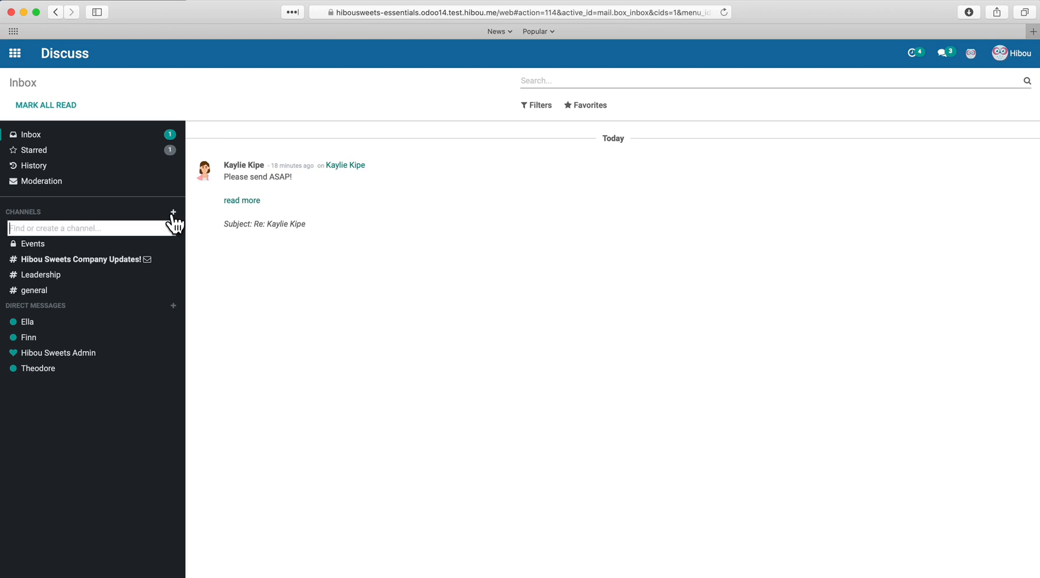
{"action": "type", "text": "Company Notifications"}
{"action": "key", "text": "Return"}
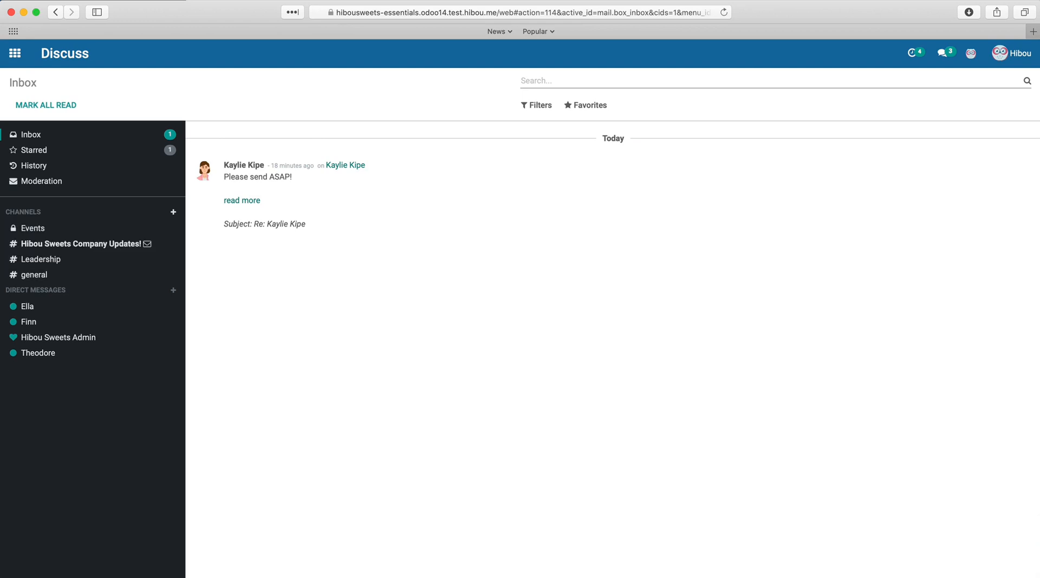
{"action": "left_click", "coordinate": [162, 229]}
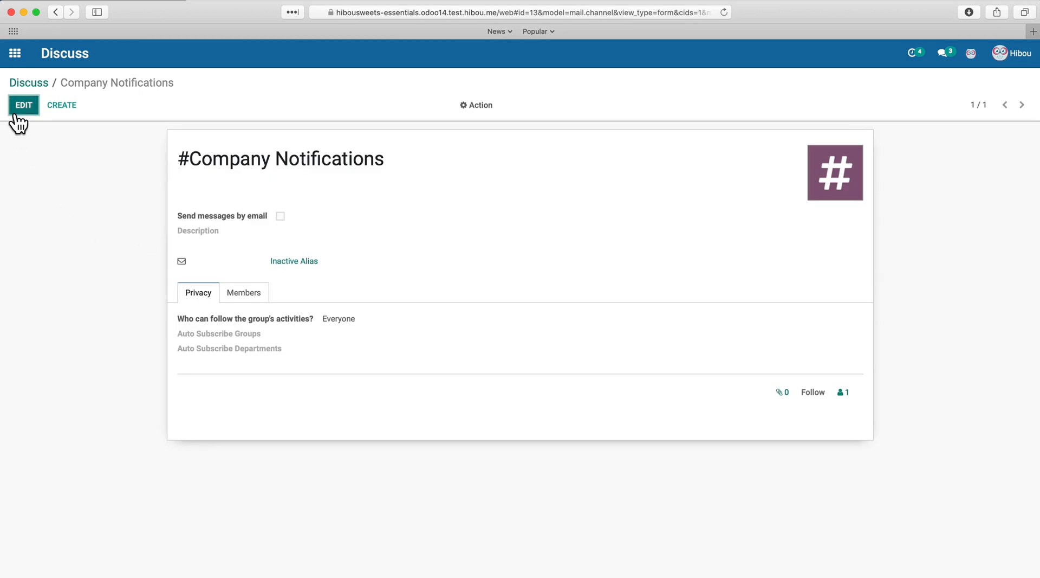
- Enable sending messages by email and moderation for Company Notifications, and enter the description "Keep up with all things Hibou Sweets!"
{"action": "left_click", "coordinate": [17, 111]}
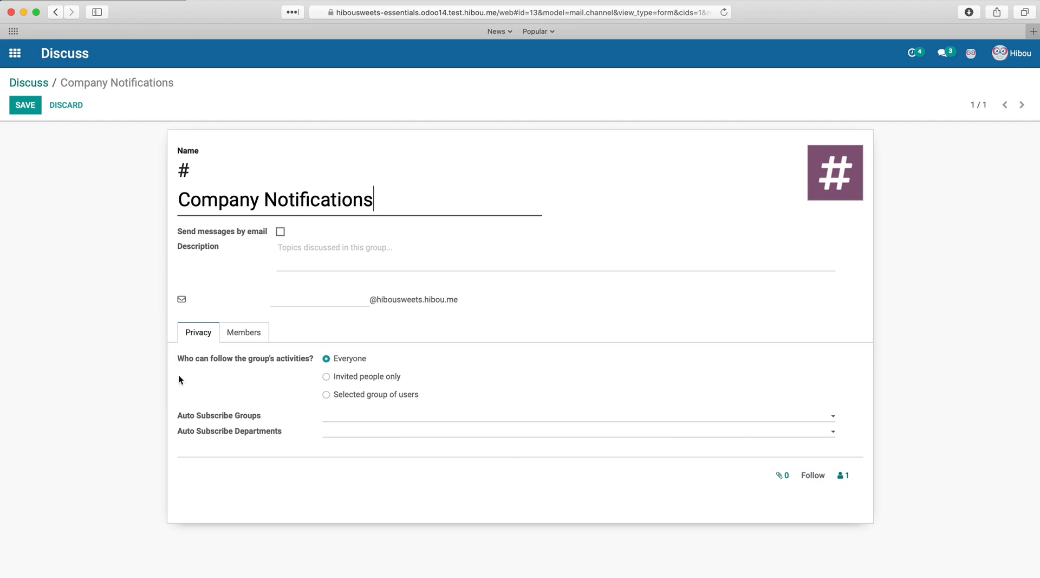
{"action": "left_click", "coordinate": [280, 232]}
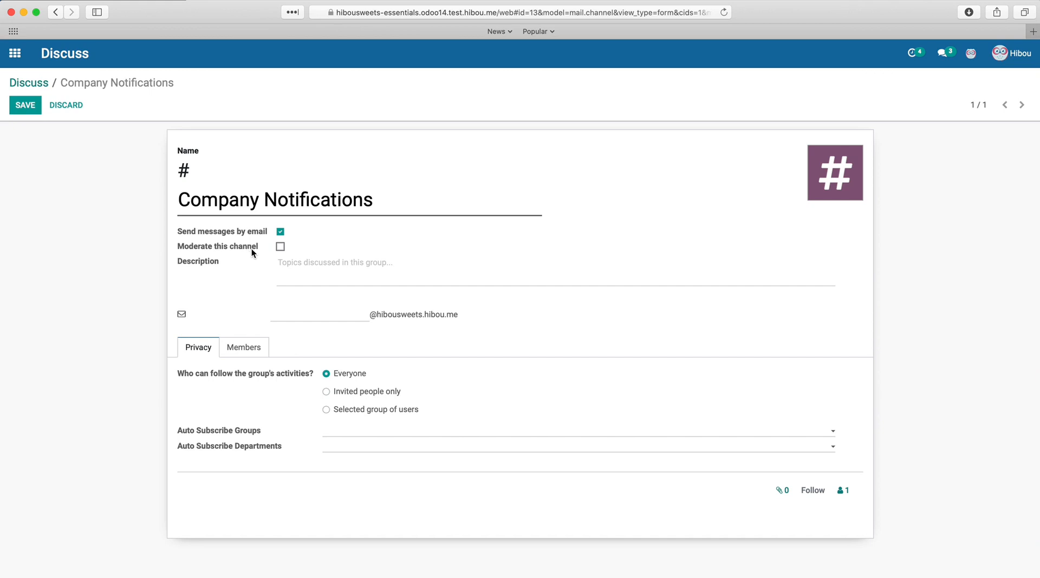
{"action": "left_click", "coordinate": [281, 247]}
{"action": "left_click", "coordinate": [287, 268]}
{"action": "type", "text": "Keep "}
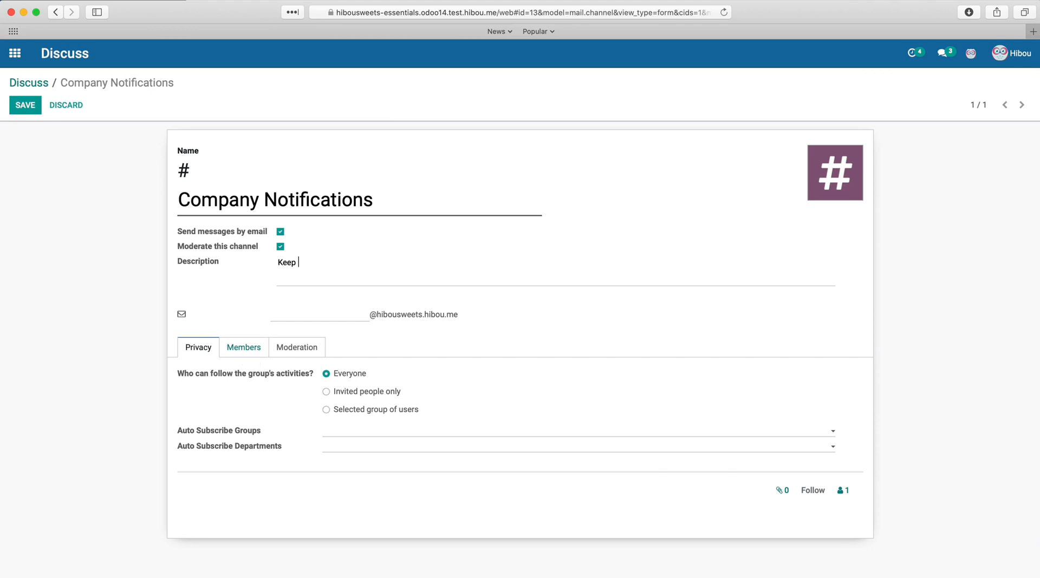
{"action": "type", "text": "up with all things Hibou Sweets!"}
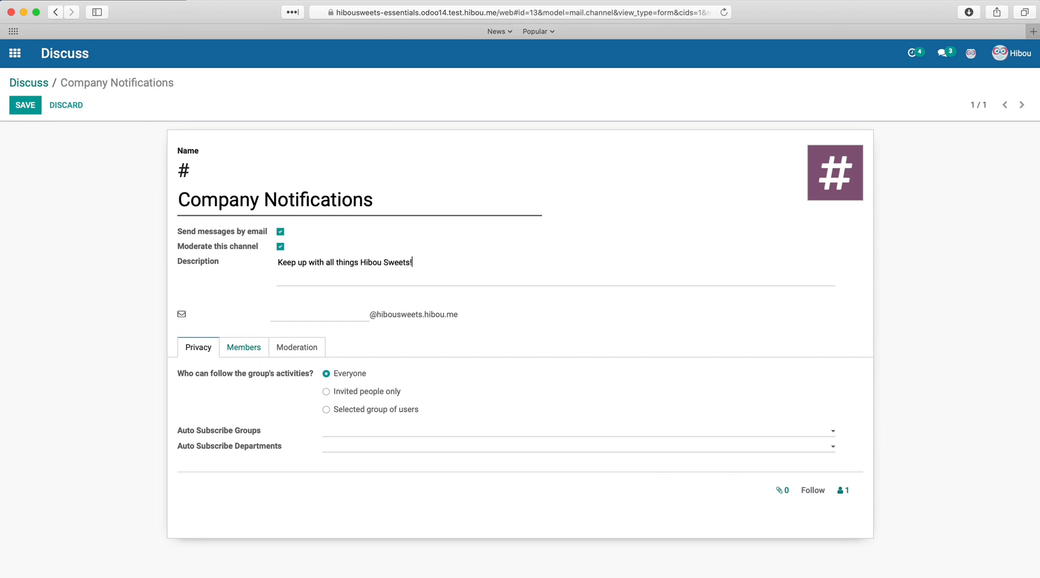
- Add the external email contact and two colleagues as members of the Company Notifications channel
{"action": "left_click", "coordinate": [258, 351]}
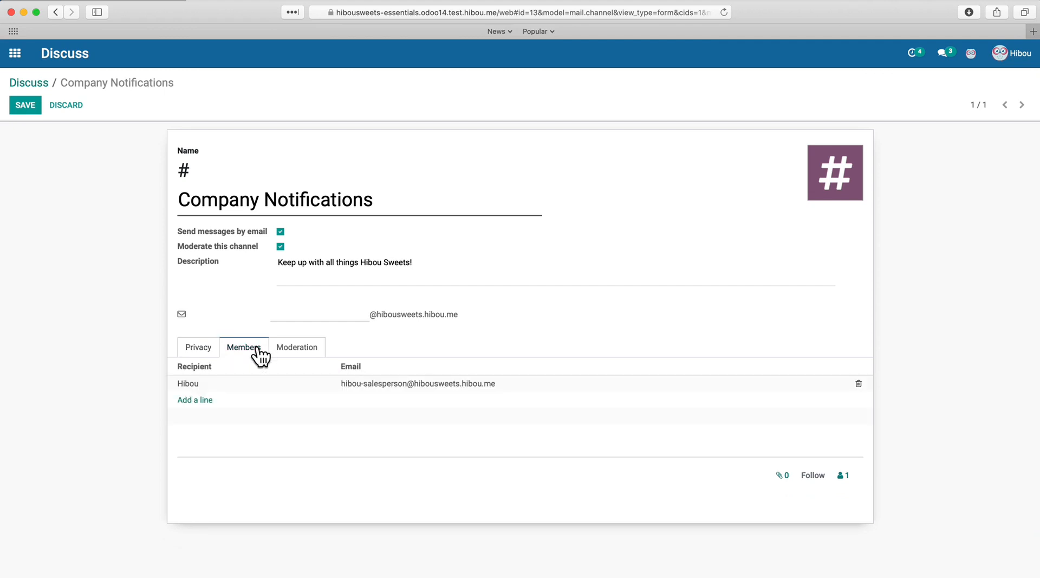
{"action": "left_click", "coordinate": [194, 399]}
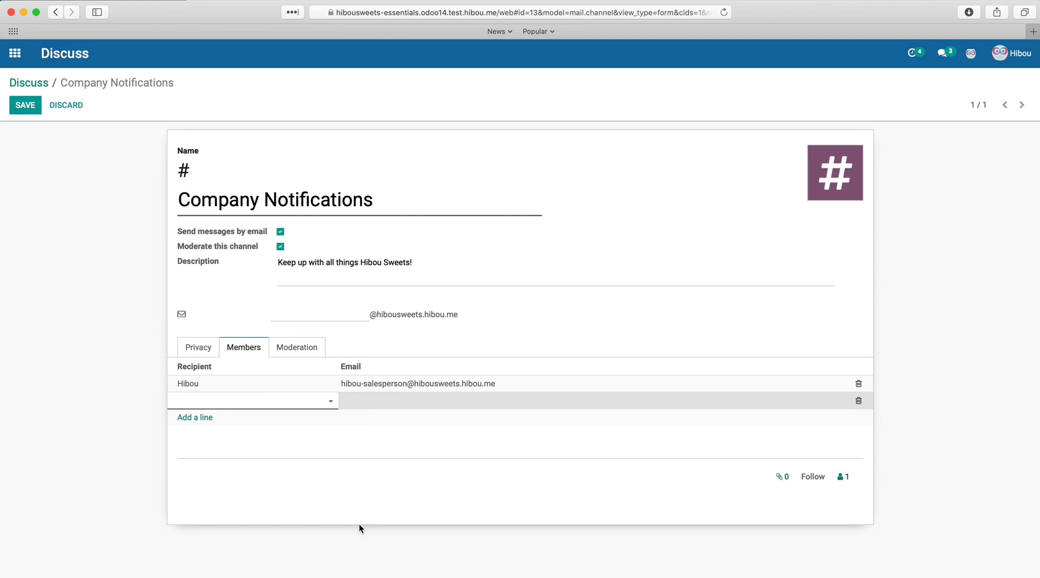
{"action": "type", "text": "kaylie"}
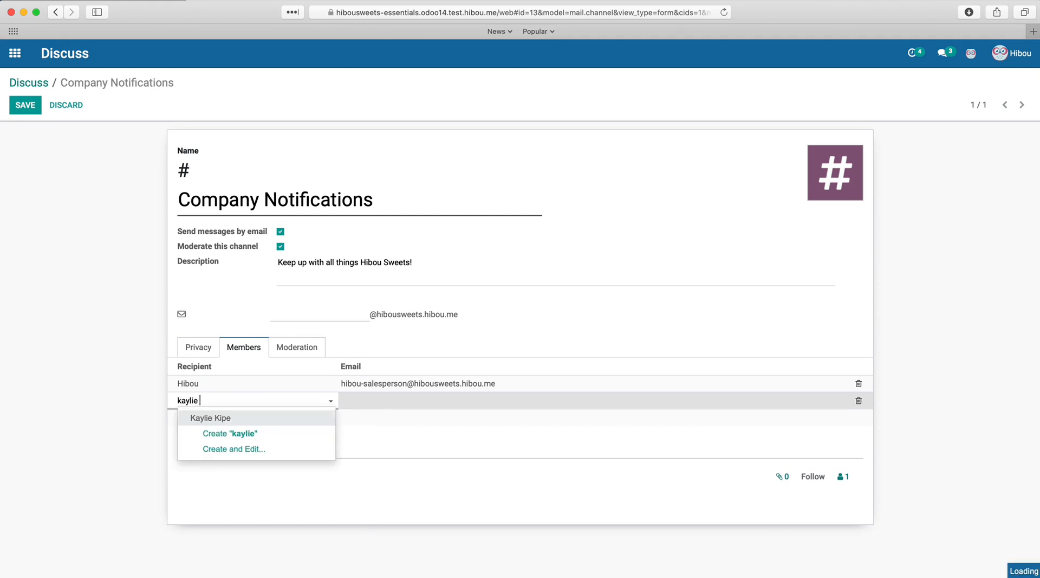
{"action": "key", "text": "Return"}
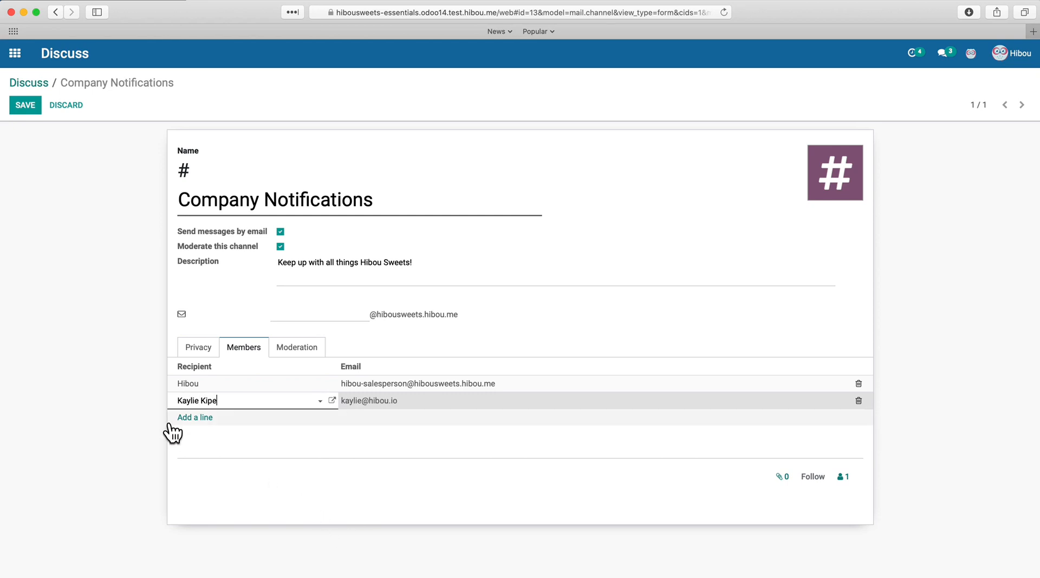
{"action": "left_click", "coordinate": [182, 417]}
{"action": "type", "text": "ella"}
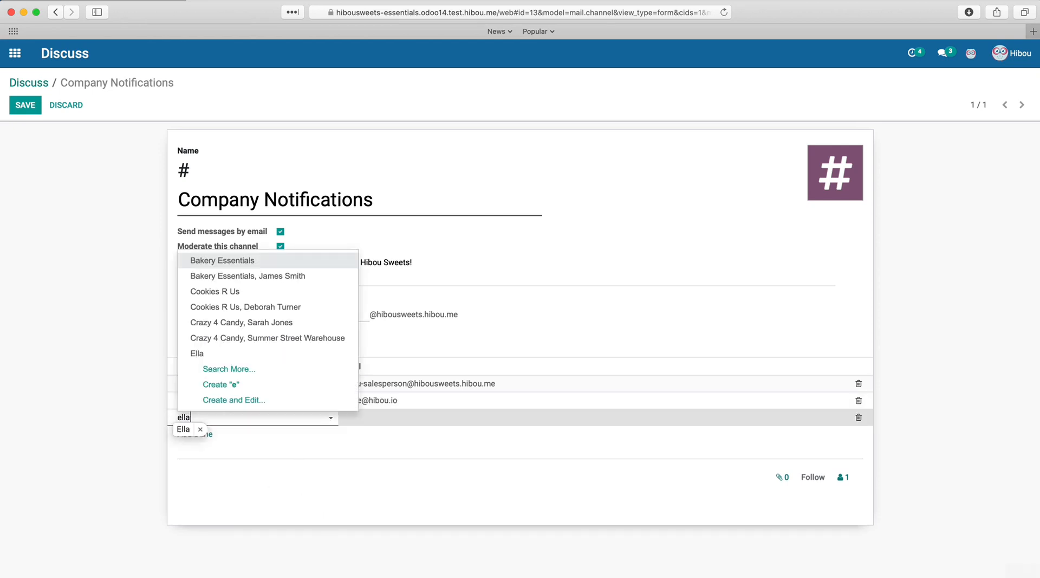
{"action": "key", "text": "Return"}
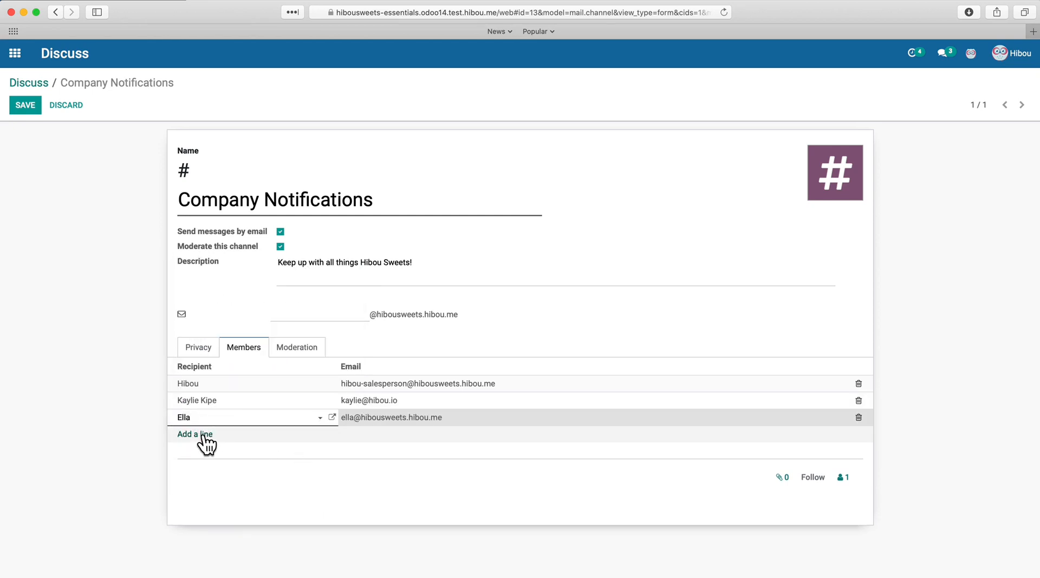
{"action": "left_click", "coordinate": [207, 440]}
{"action": "type", "text": "theod"}
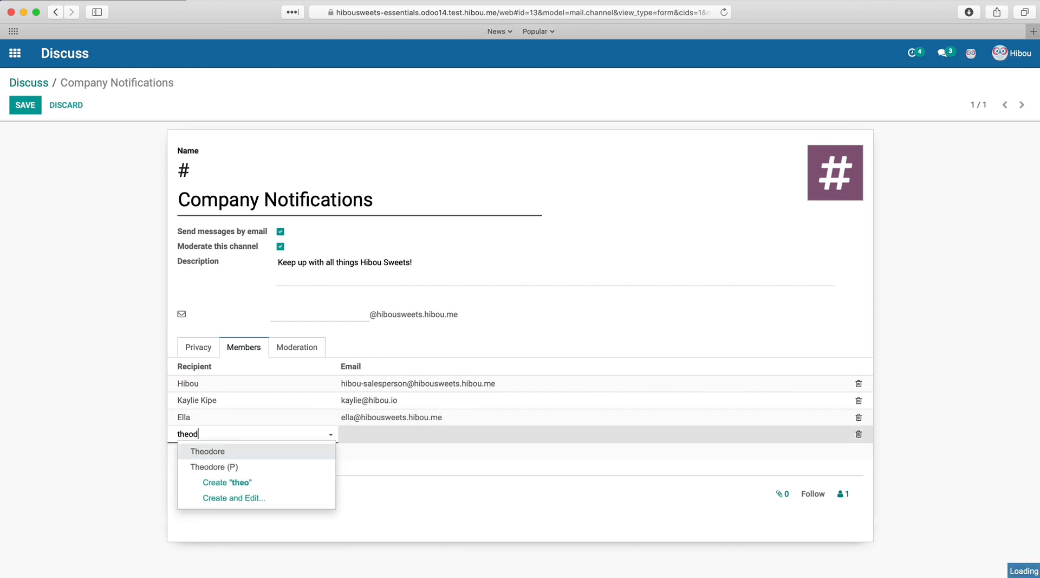
{"action": "key", "text": "Return"}
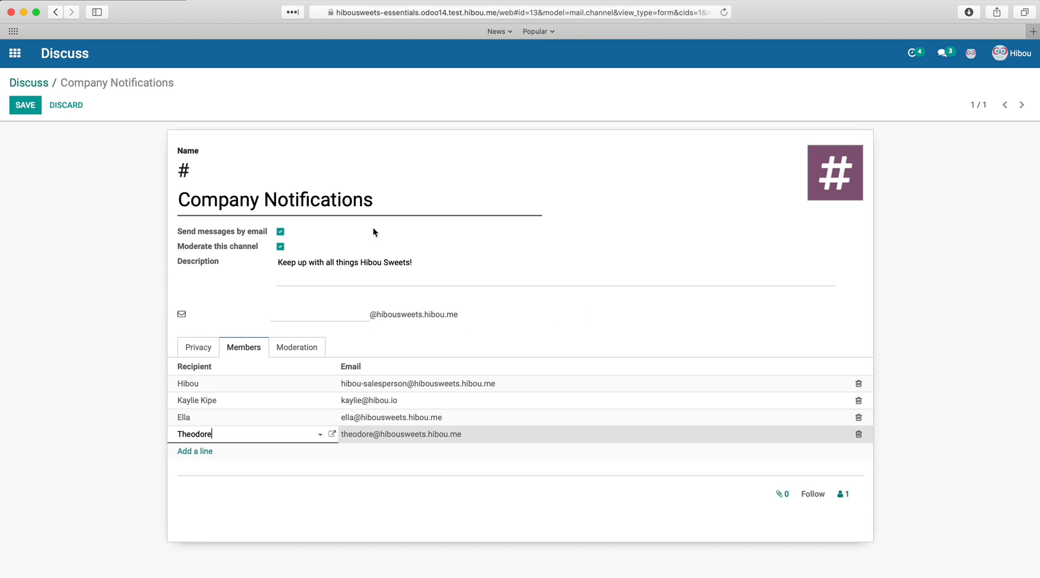
- Add a colleague as second moderator, enable automatic notification with the message "This message must be moderated!", and save the channel
{"action": "left_click", "coordinate": [320, 356]}
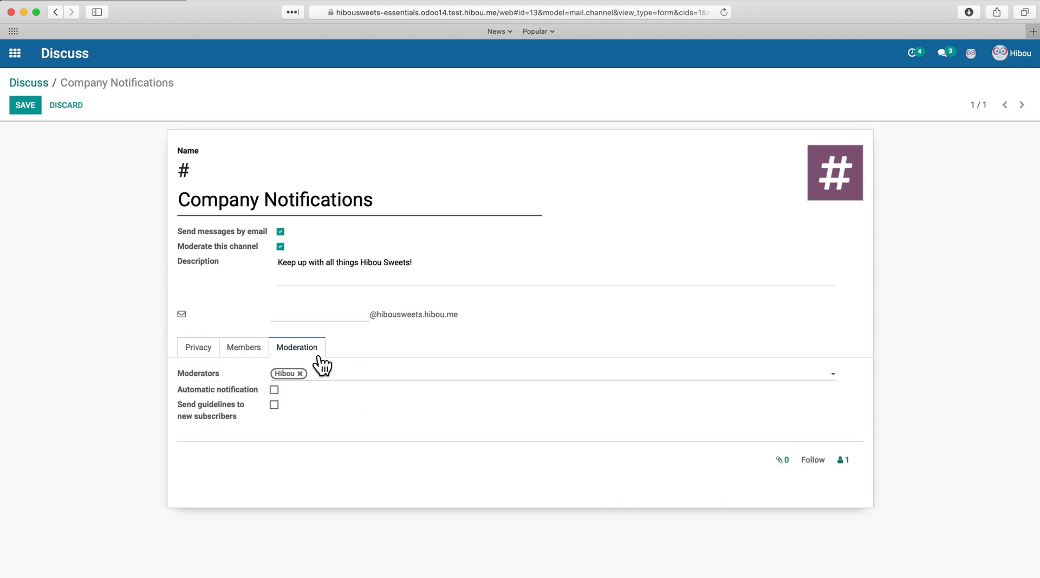
{"action": "left_click", "coordinate": [331, 374]}
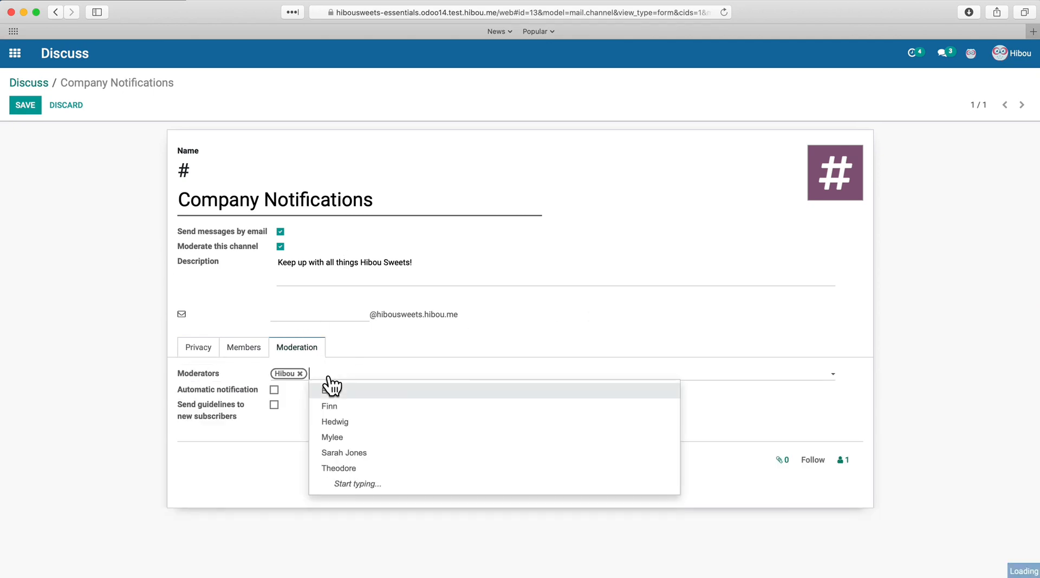
{"action": "left_click", "coordinate": [342, 468]}
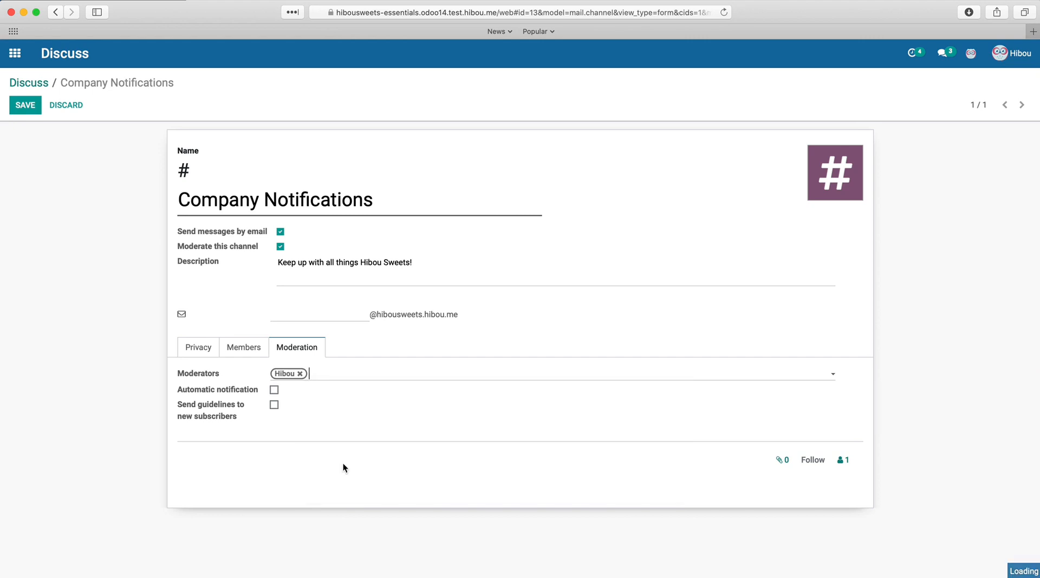
{"action": "left_click", "coordinate": [274, 390]}
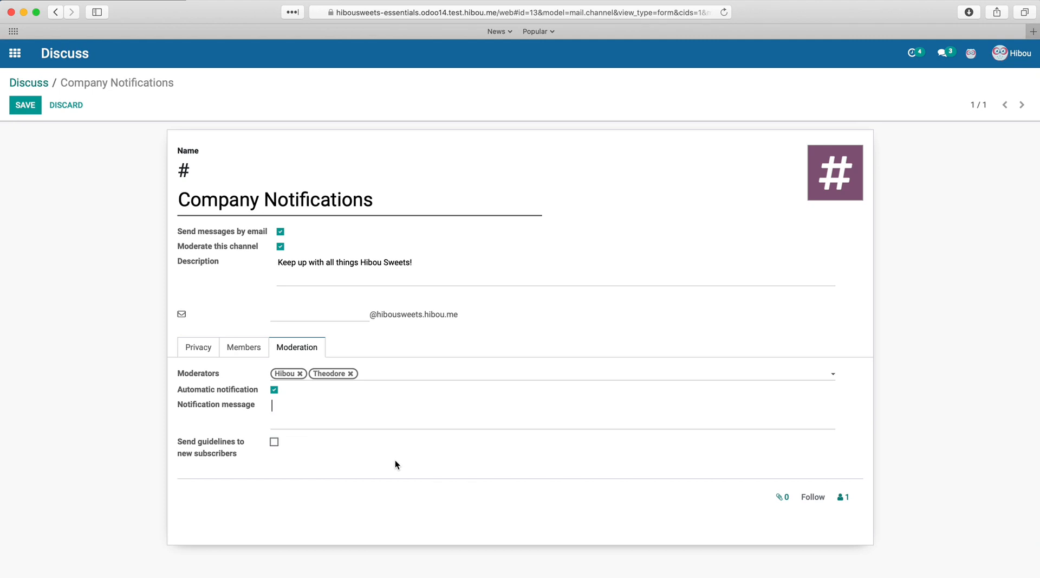
{"action": "type", "text": "This message must be moderated!"}
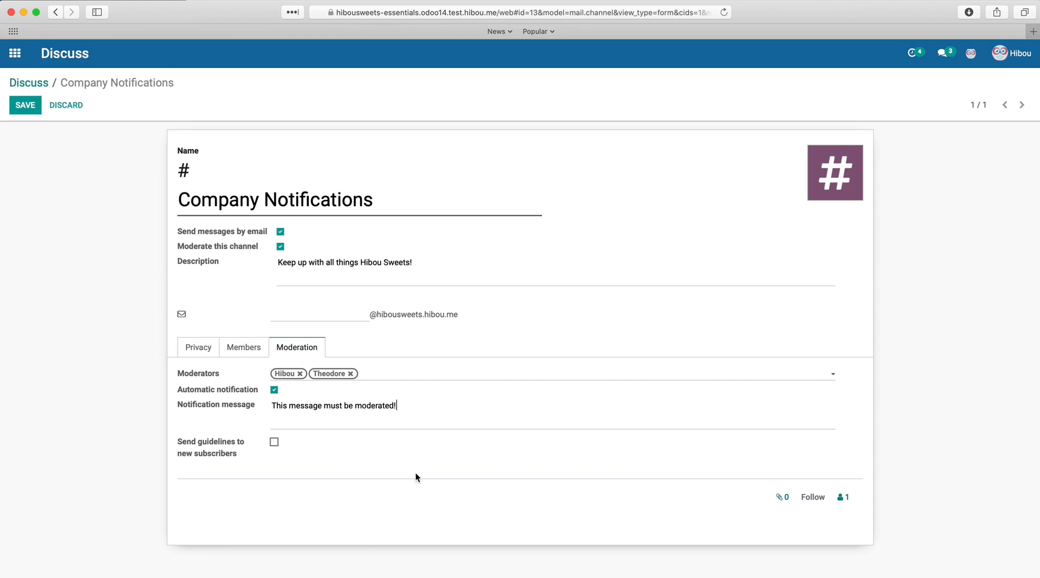
{"action": "left_click", "coordinate": [197, 348]}
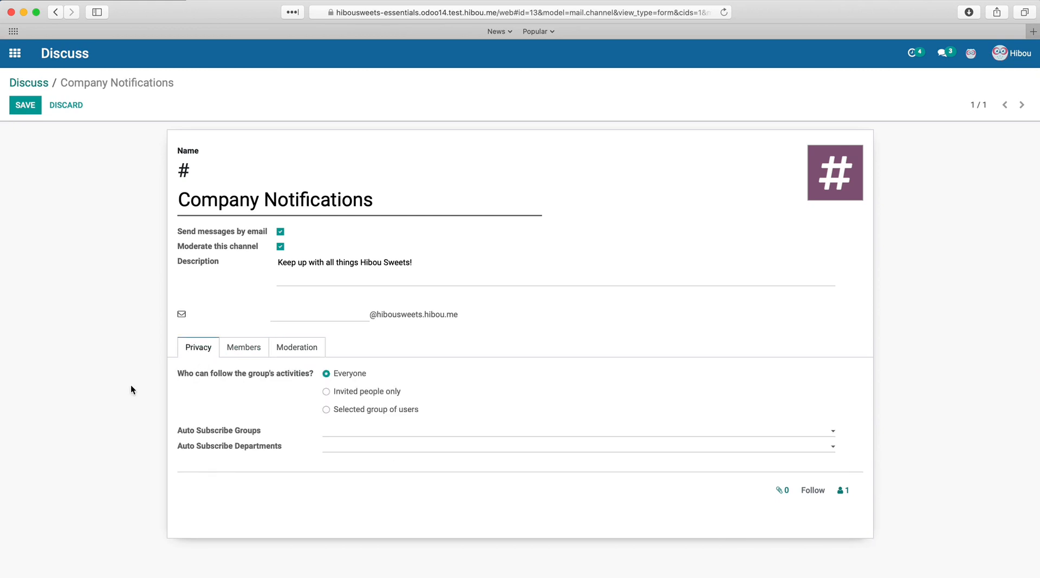
{"action": "left_click", "coordinate": [24, 105]}
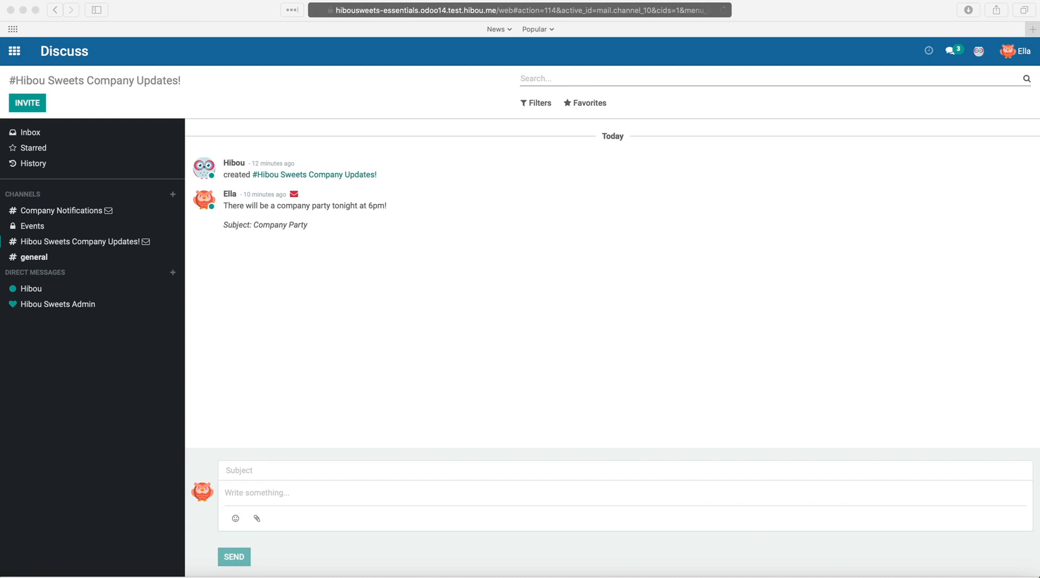
- In the member colleague's session, send "We will be closed on 12/25 for the holiday!" to Company Notifications with the subject "Company Update"
{"action": "left_click", "coordinate": [80, 209]}
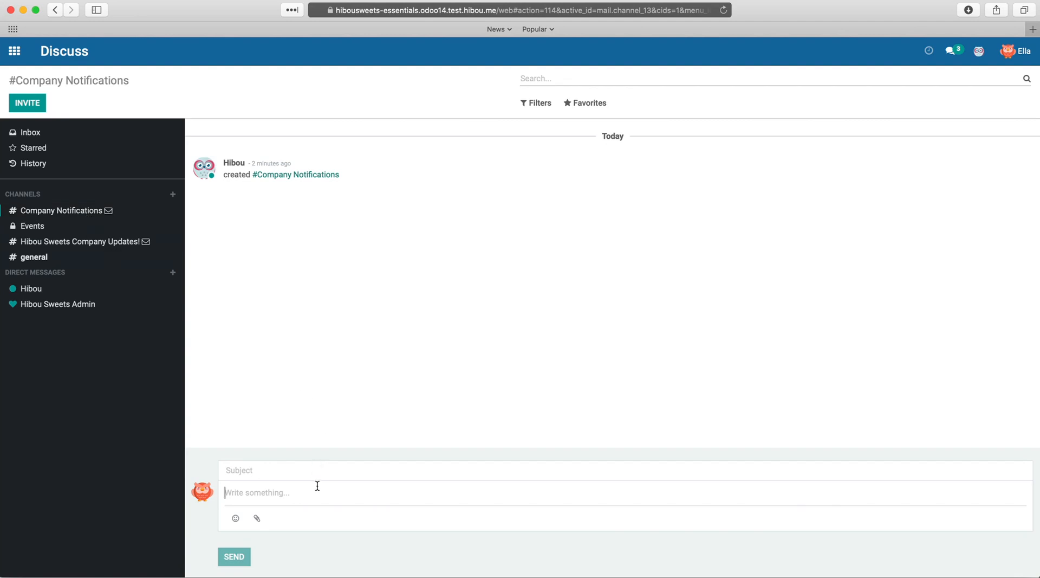
{"action": "left_click", "coordinate": [327, 471]}
{"action": "type", "text": "Company UpdateWe"}
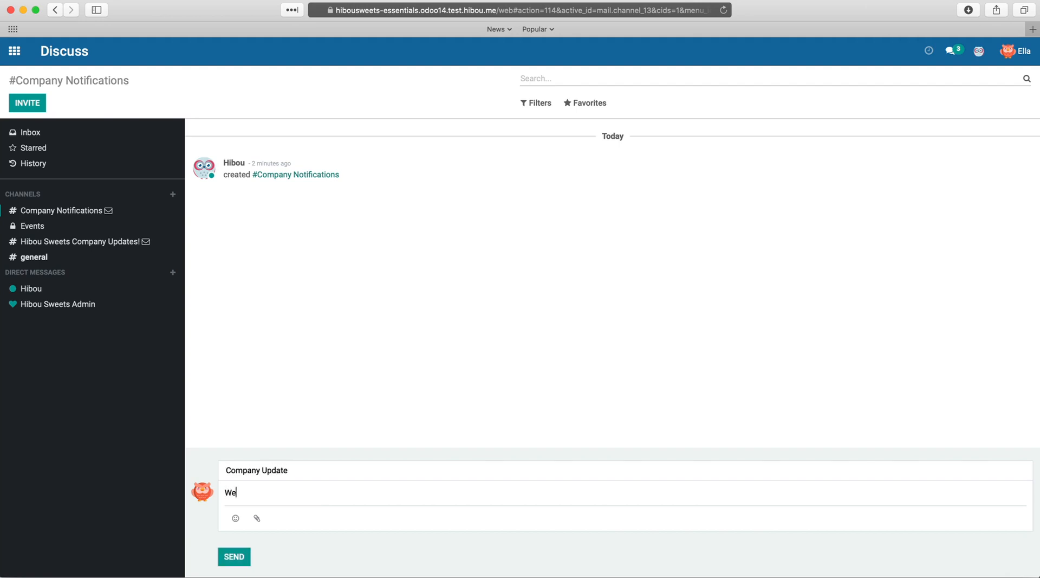
{"action": "type", "text": " will be closed on 12/25 for the p"}
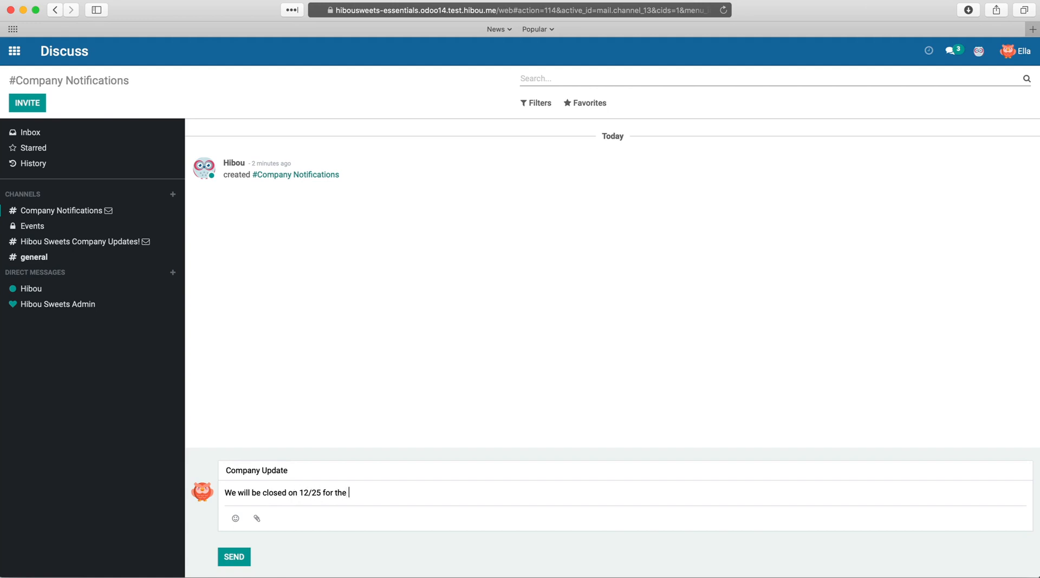
{"action": "key", "text": "BackSpace"}
{"action": "type", "text": "holiday!"}
{"action": "left_click", "coordinate": [239, 559]}
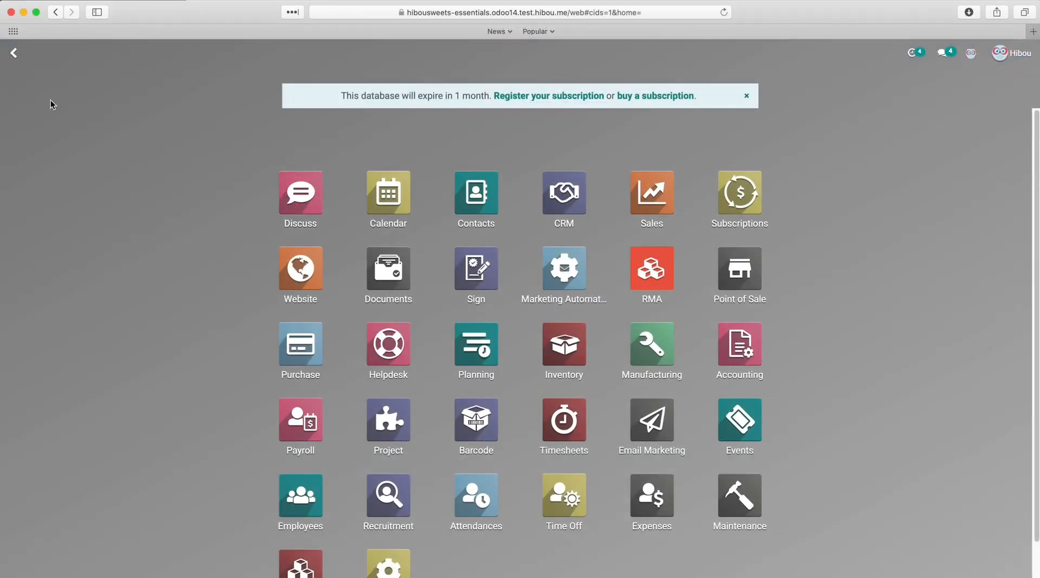
- From Hibou's session, preview the new Company Notifications message in a chat window, close it, and open the channel in Discuss
{"action": "left_click", "coordinate": [944, 57]}
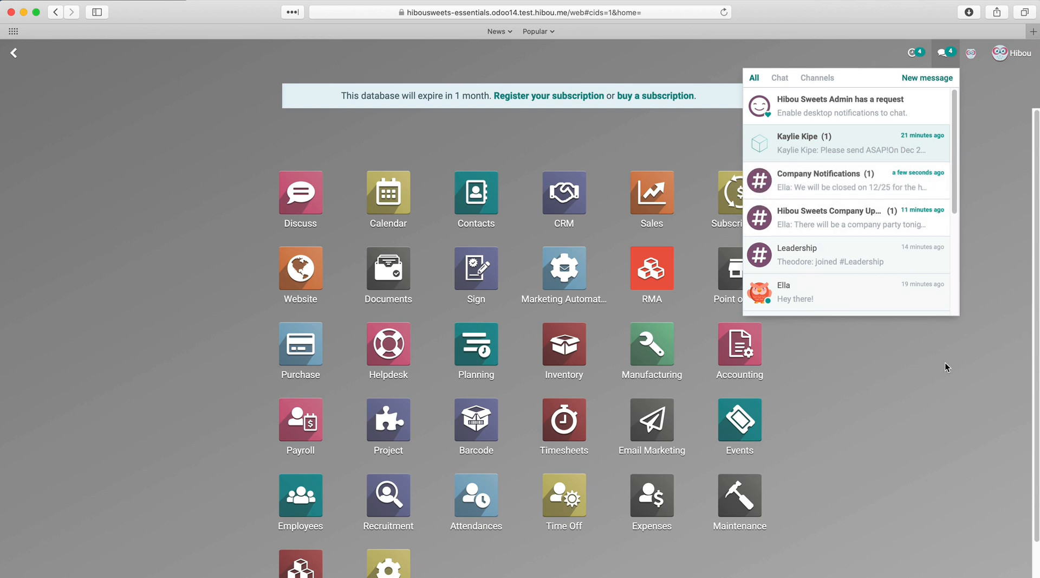
{"action": "left_click", "coordinate": [846, 182]}
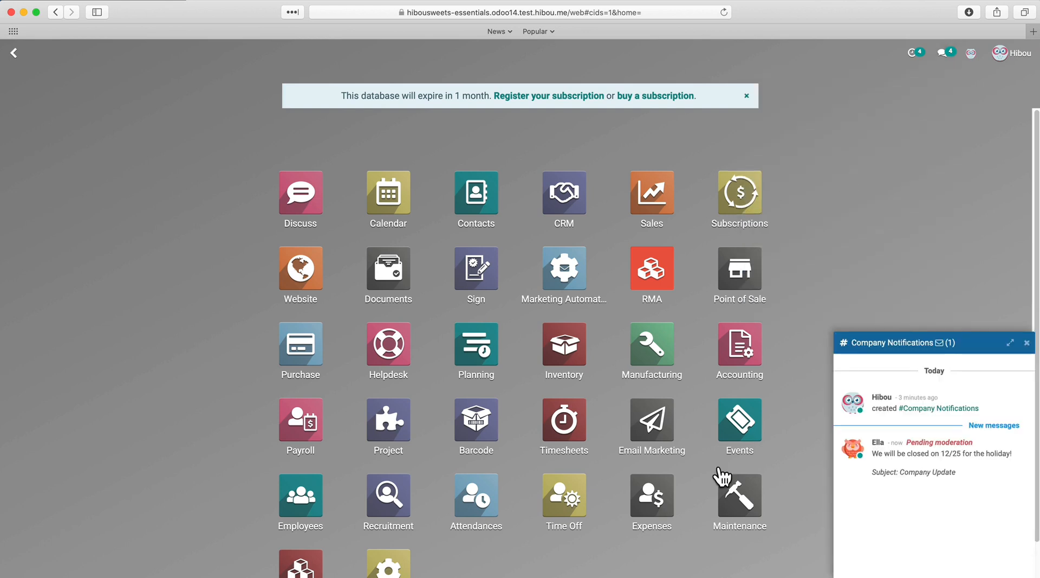
{"action": "left_click", "coordinate": [1027, 343]}
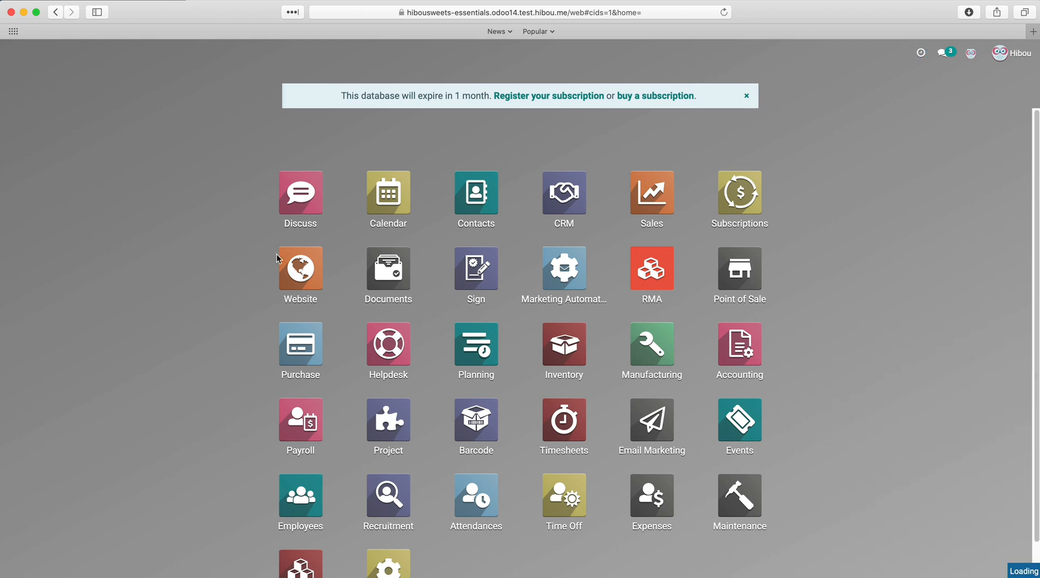
{"action": "left_click", "coordinate": [298, 190]}
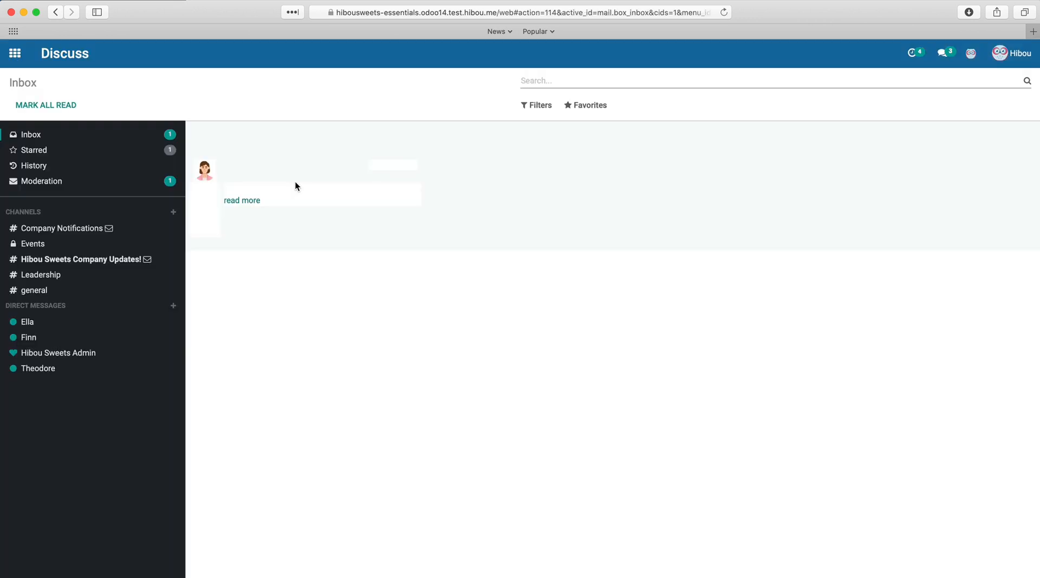
{"action": "left_click", "coordinate": [60, 226]}
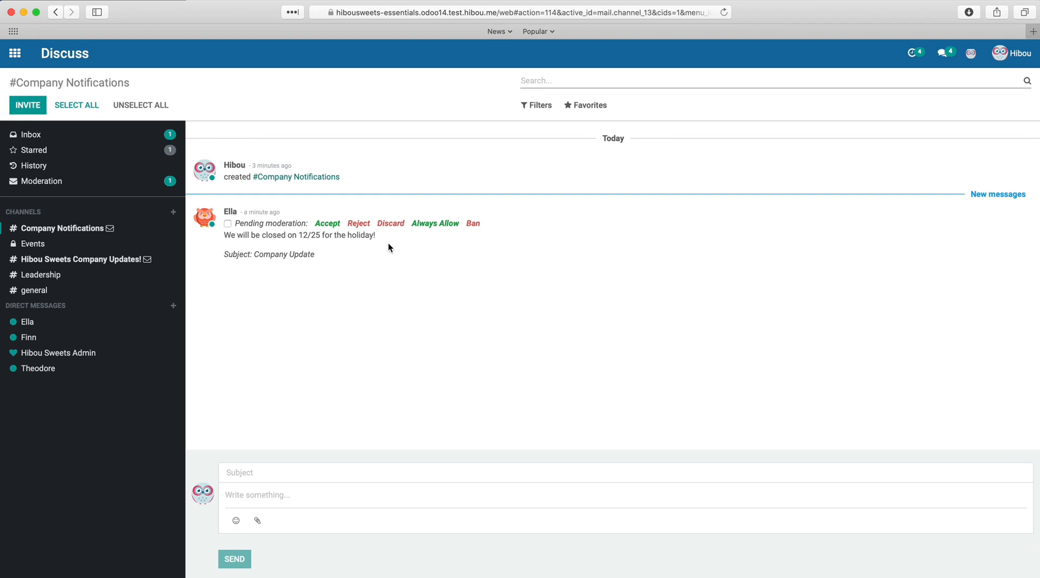
- View the rejection explanation form for the pending Company Update message and cancel it, and set its author to Always Allow
{"action": "left_click", "coordinate": [359, 224]}
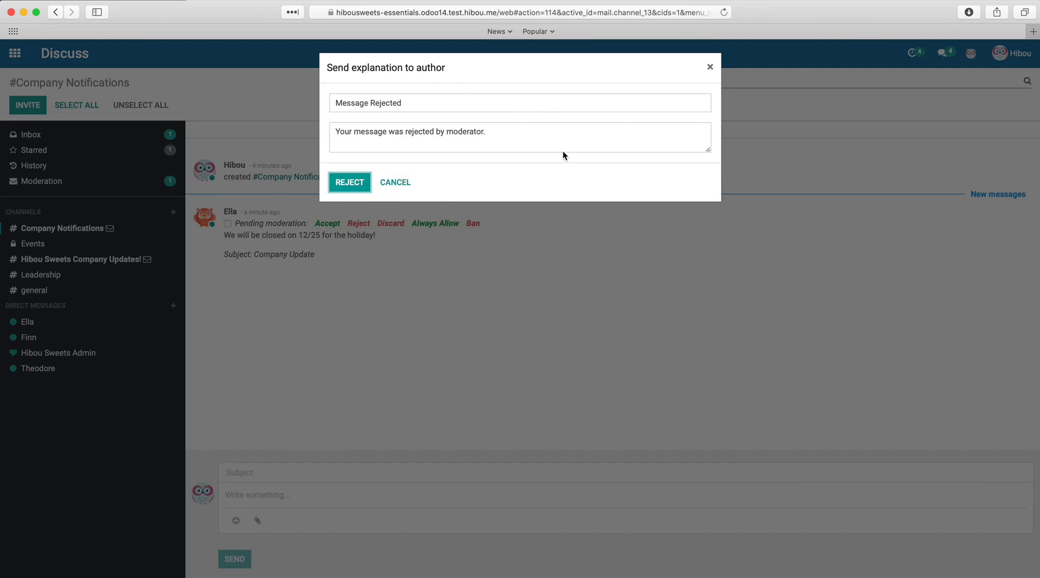
{"action": "left_click", "coordinate": [710, 67]}
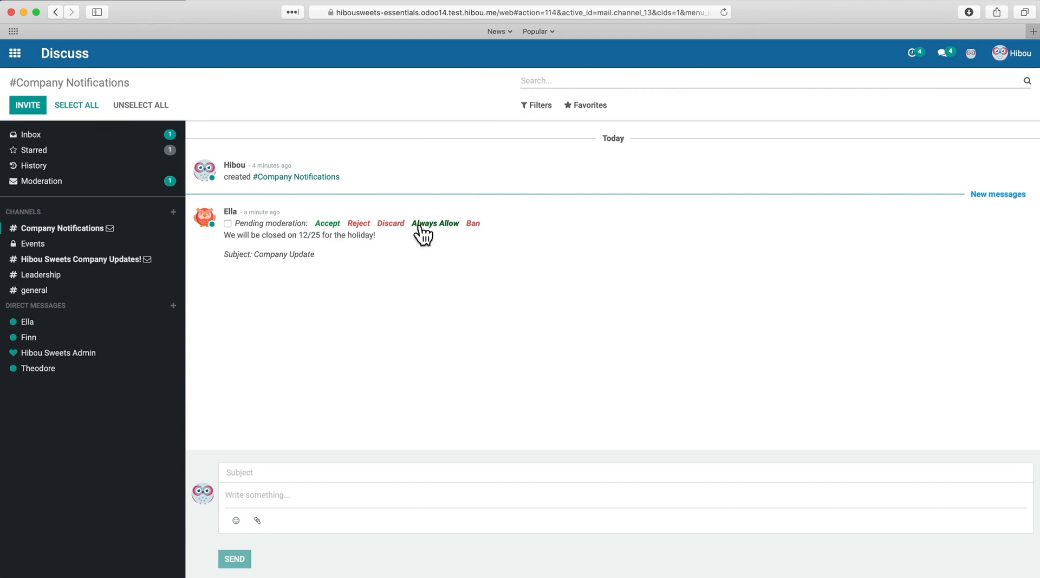
{"action": "left_click", "coordinate": [438, 219]}
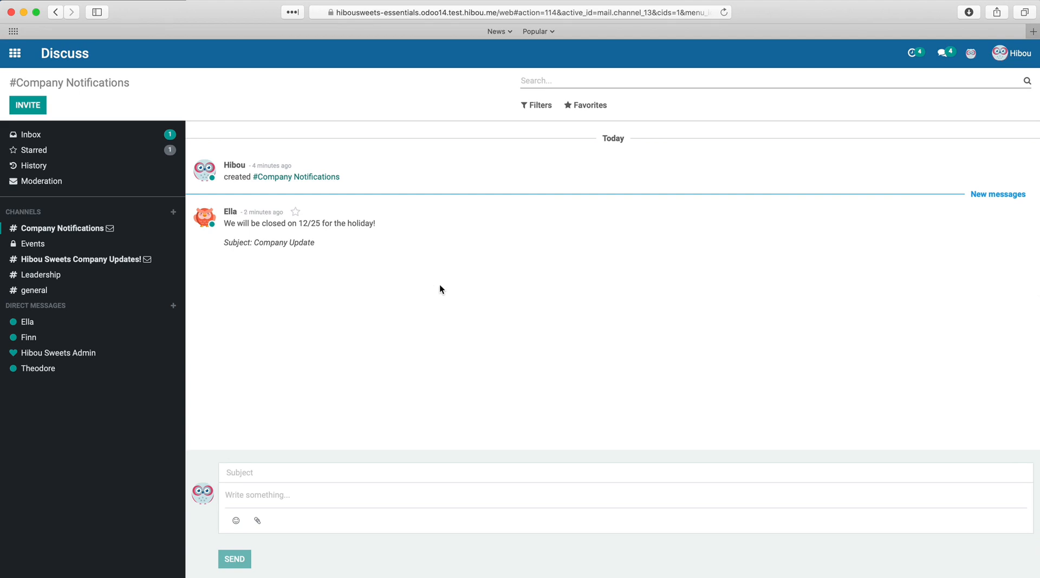
- Switch to the Mail app and reply to all on the Company Update email with "Will you be open on 01/01?"
{"action": "key", "text": "super+Tab"}
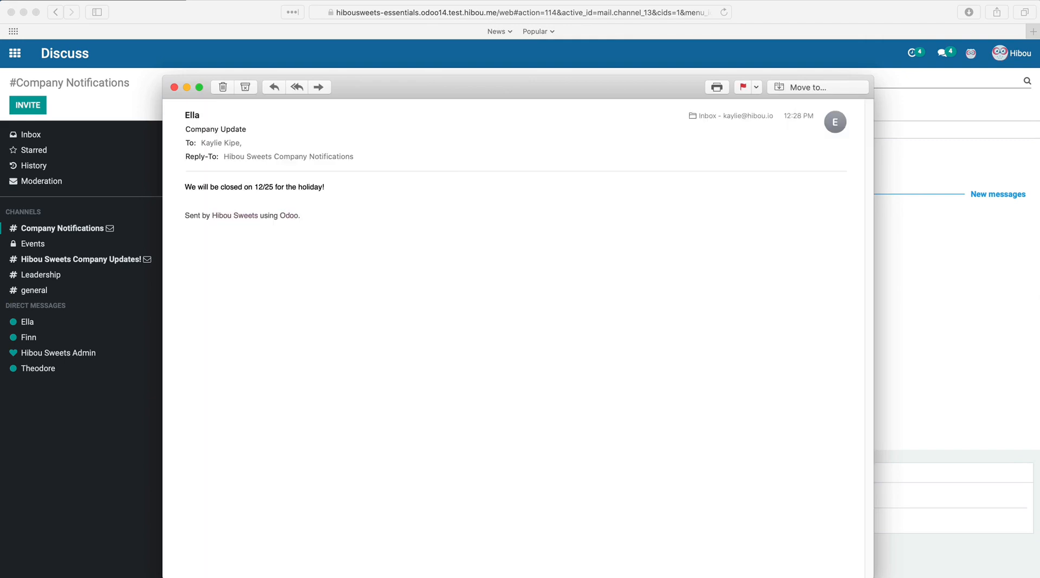
{"action": "left_click_drag", "start_coordinate": [485, 86], "coordinate": [484, 63]}
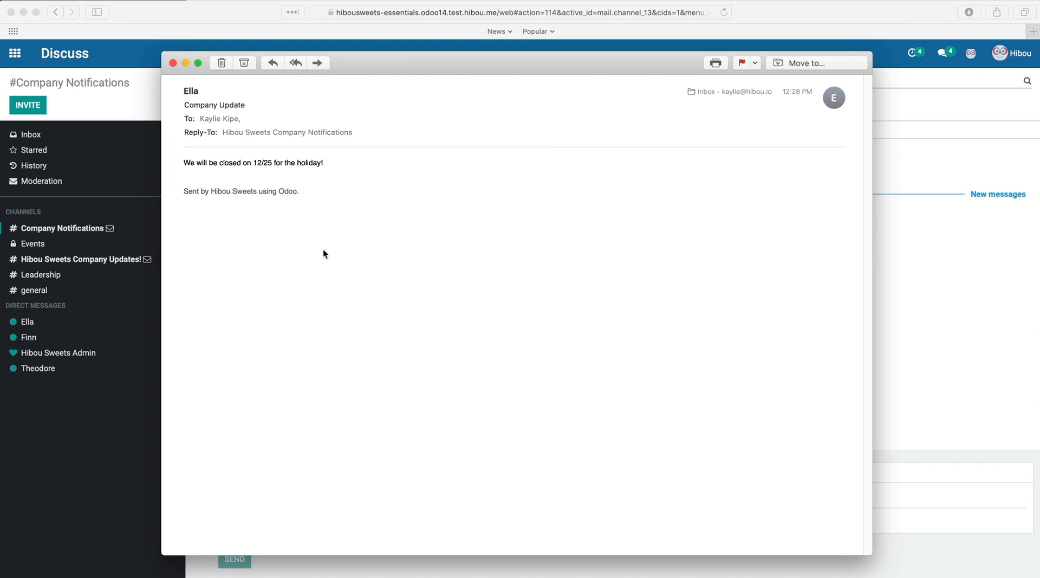
{"action": "left_click", "coordinate": [296, 64]}
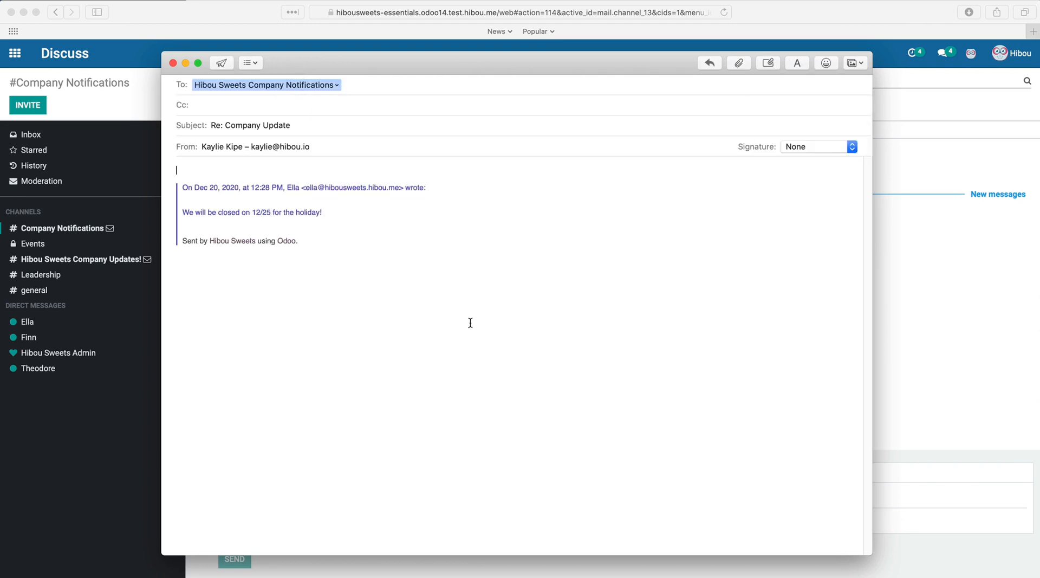
{"action": "type", "text": "Will you be open on 01/01?"}
{"action": "left_click", "coordinate": [212, 65]}
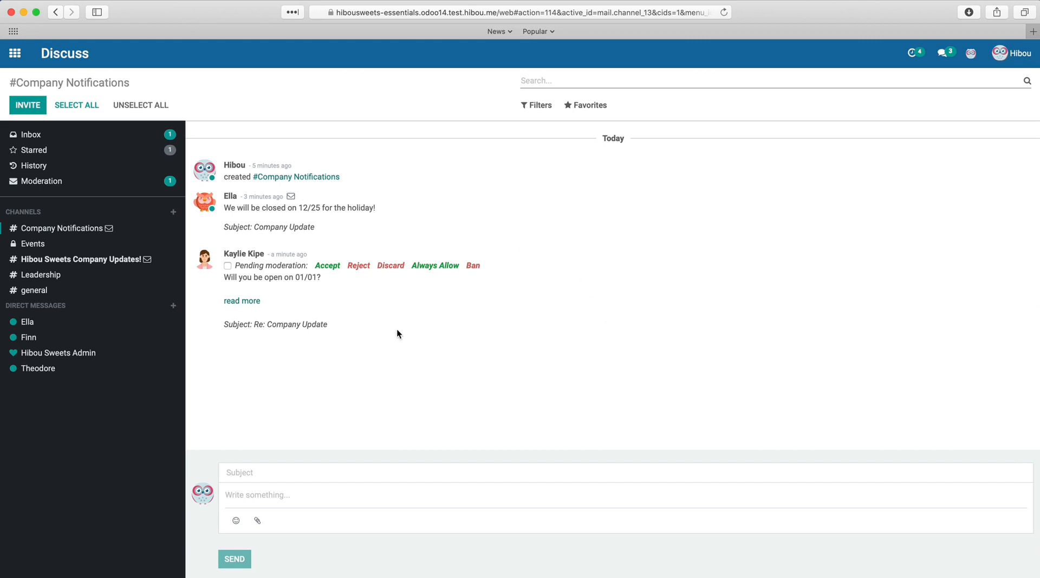
- Reject the pending reply about 01/01 with the explanation "We will be closed on 01/01, as well."
{"action": "left_click", "coordinate": [364, 266]}
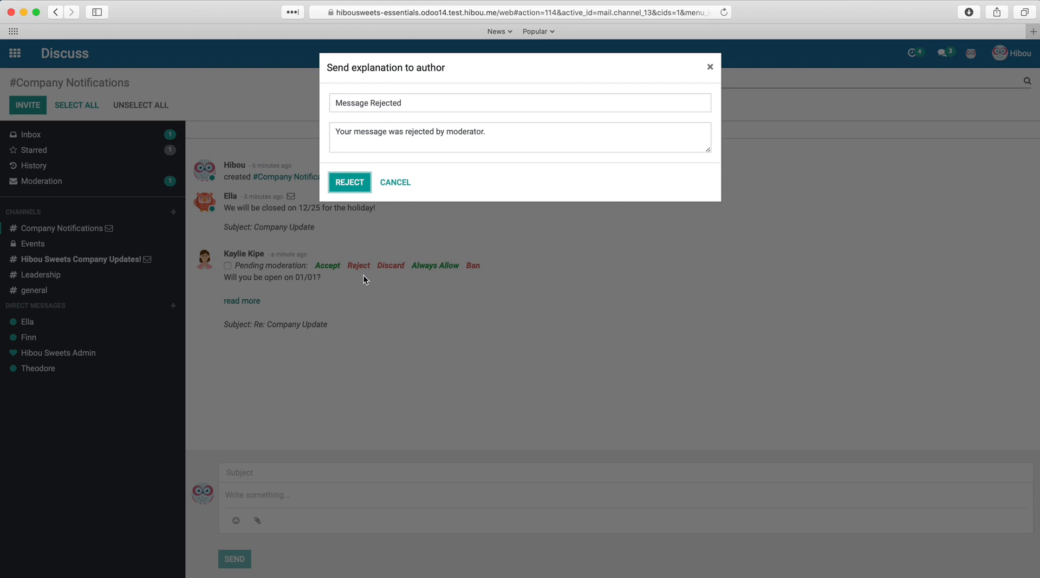
{"action": "triple_click", "coordinate": [433, 132]}
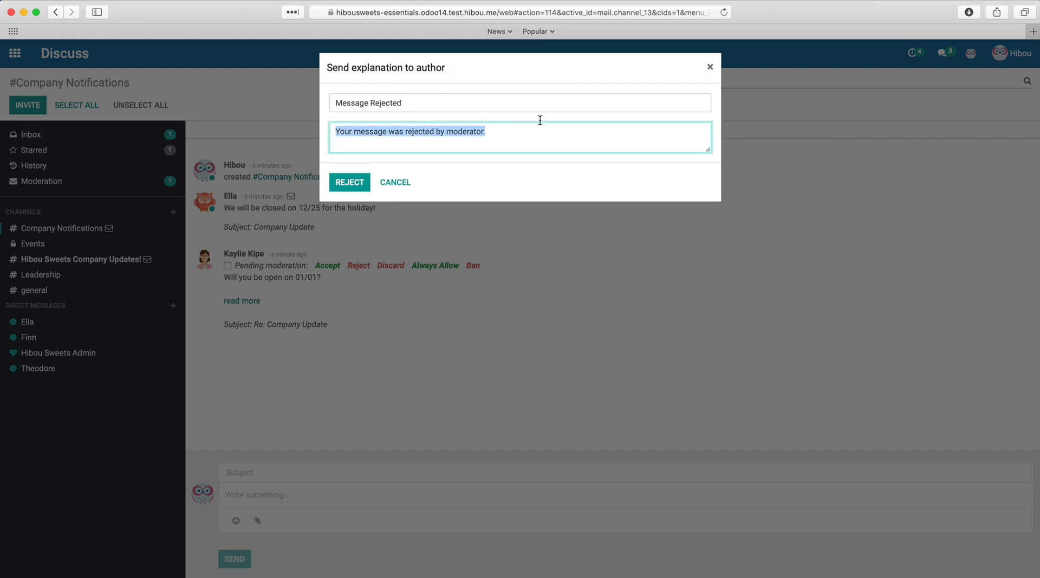
{"action": "type", "text": "We will be c"}
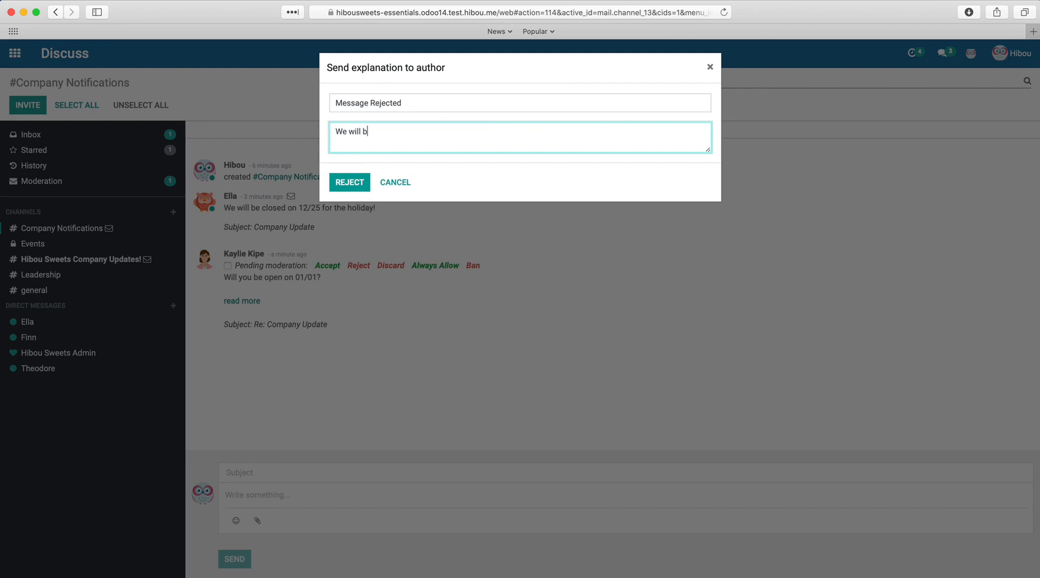
{"action": "type", "text": "losed on 01/01, as well."}
{"action": "left_click", "coordinate": [358, 189]}
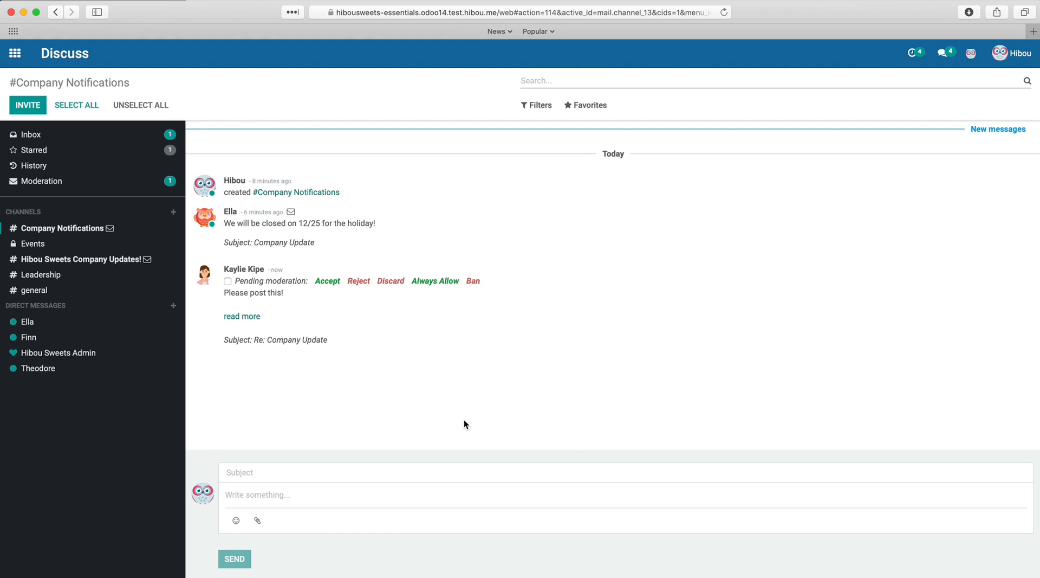
- Ban the author of the pending "Please post this!" message from Company Notifications
{"action": "left_click", "coordinate": [474, 281]}
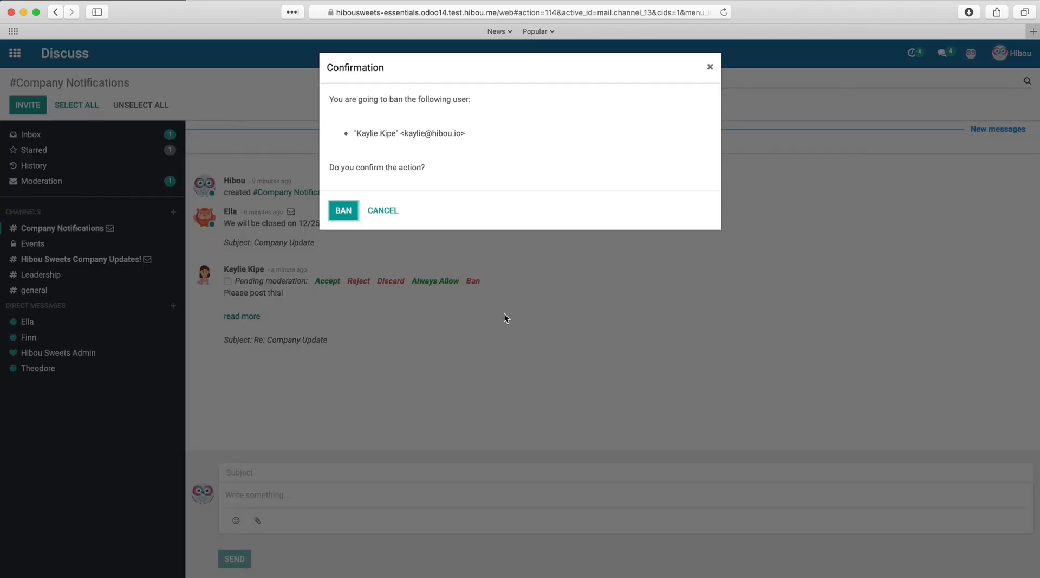
{"action": "left_click", "coordinate": [342, 209]}
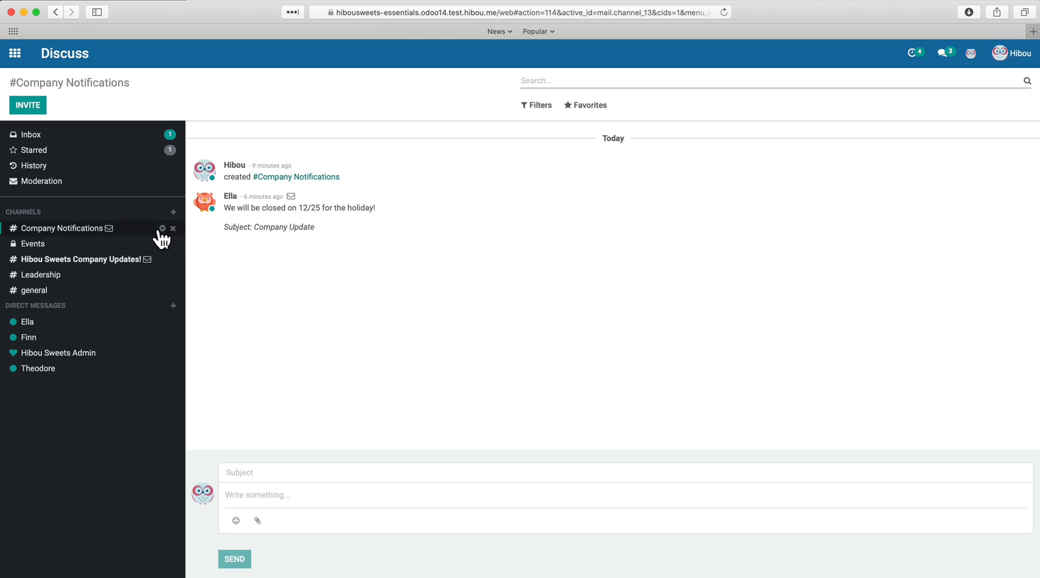
- Open the Company Notifications channel's moderation list without the Is Banned filter and view the status options of the Always Allow entry
{"action": "left_click", "coordinate": [162, 229]}
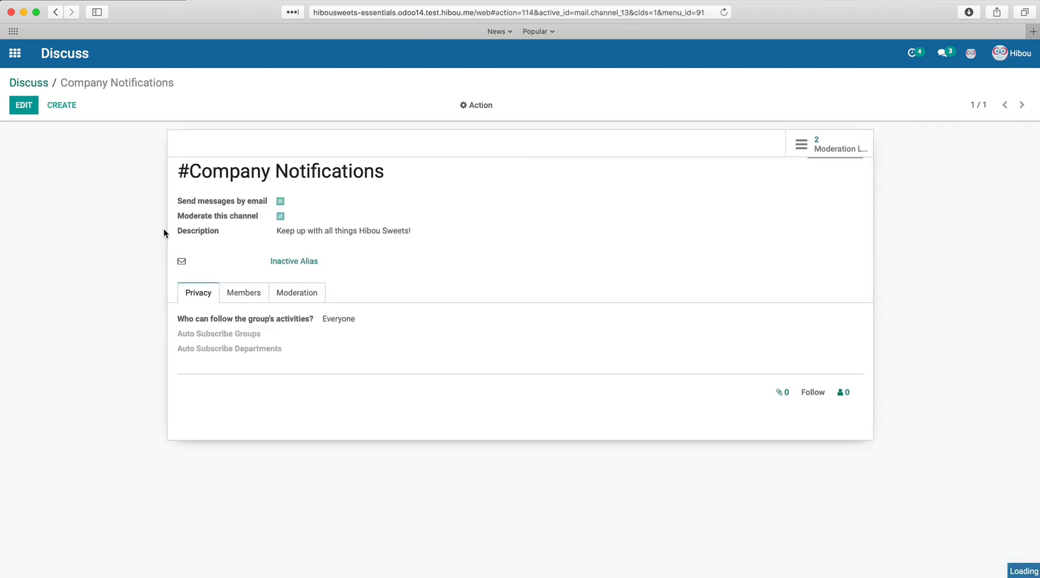
{"action": "left_click", "coordinate": [833, 147]}
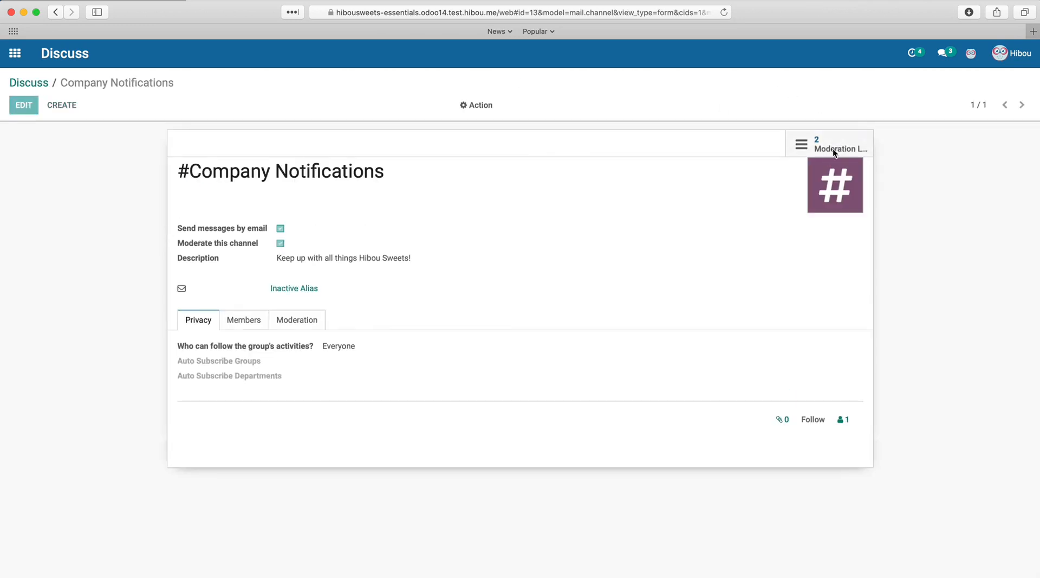
{"action": "left_click", "coordinate": [725, 164]}
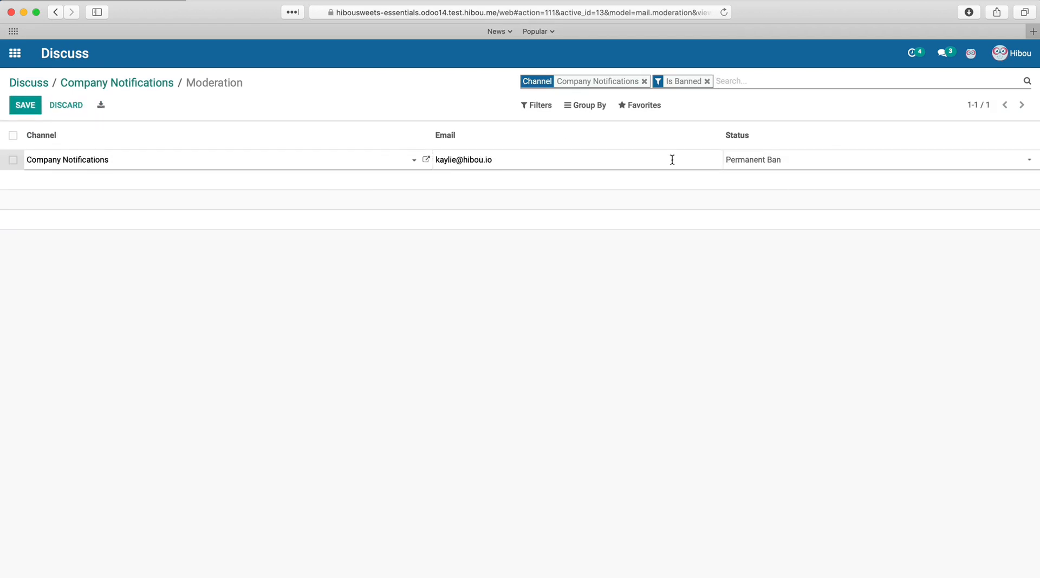
{"action": "left_click", "coordinate": [707, 82]}
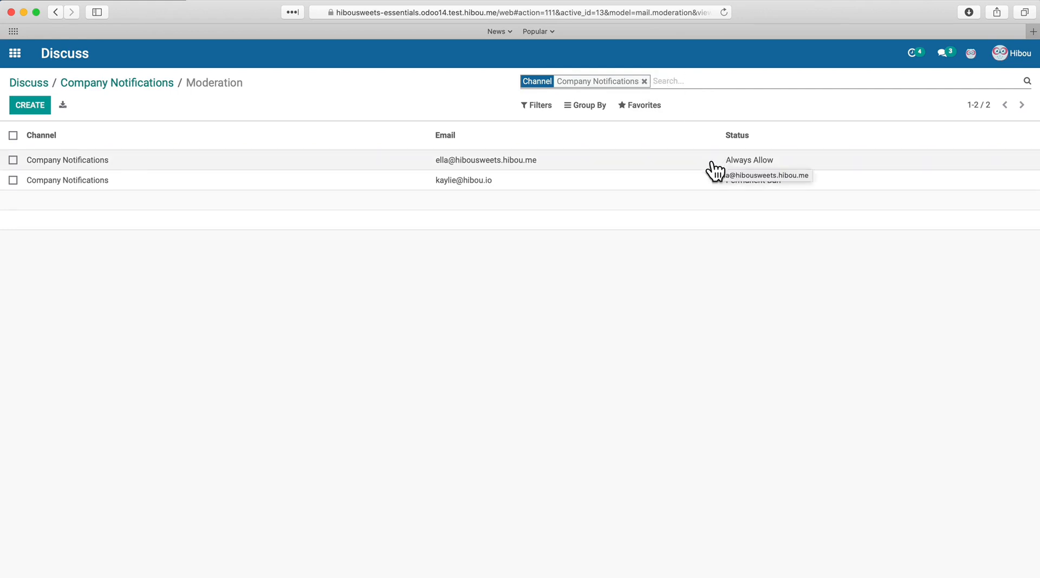
{"action": "left_click", "coordinate": [785, 161]}
{"action": "left_click", "coordinate": [814, 163]}
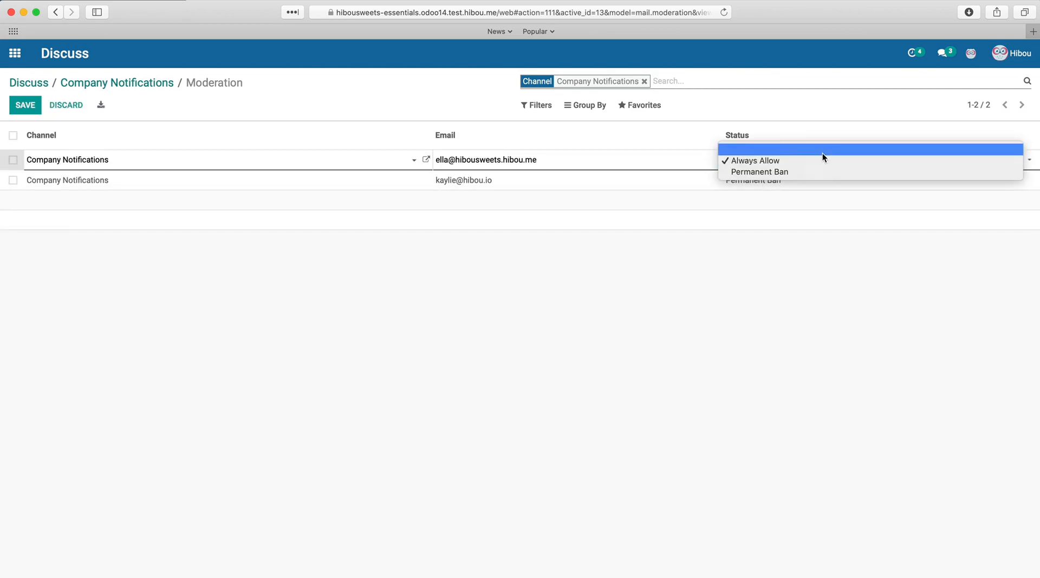
{"action": "left_click", "coordinate": [604, 247]}
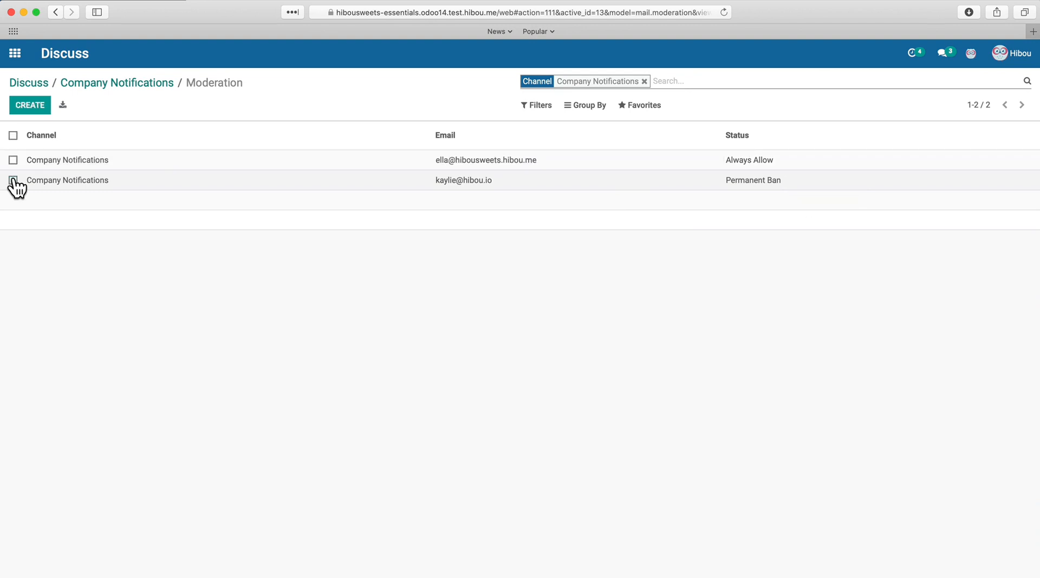
- Delete the Permanent Ban record from the moderation list and return to the Company Notifications conversation in Discuss
{"action": "left_click", "coordinate": [13, 180]}
{"action": "left_click", "coordinate": [488, 106]}
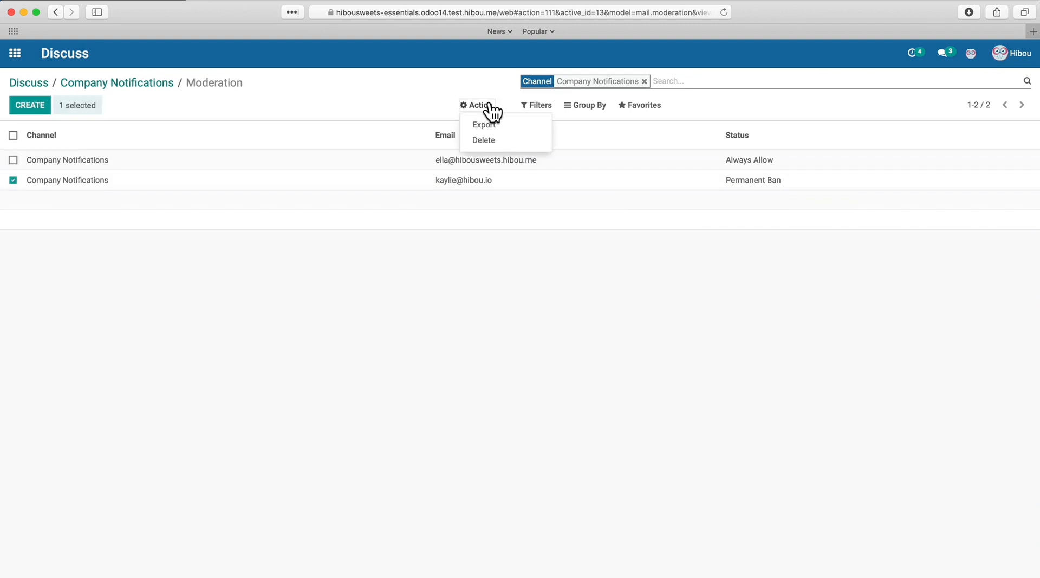
{"action": "left_click", "coordinate": [485, 140]}
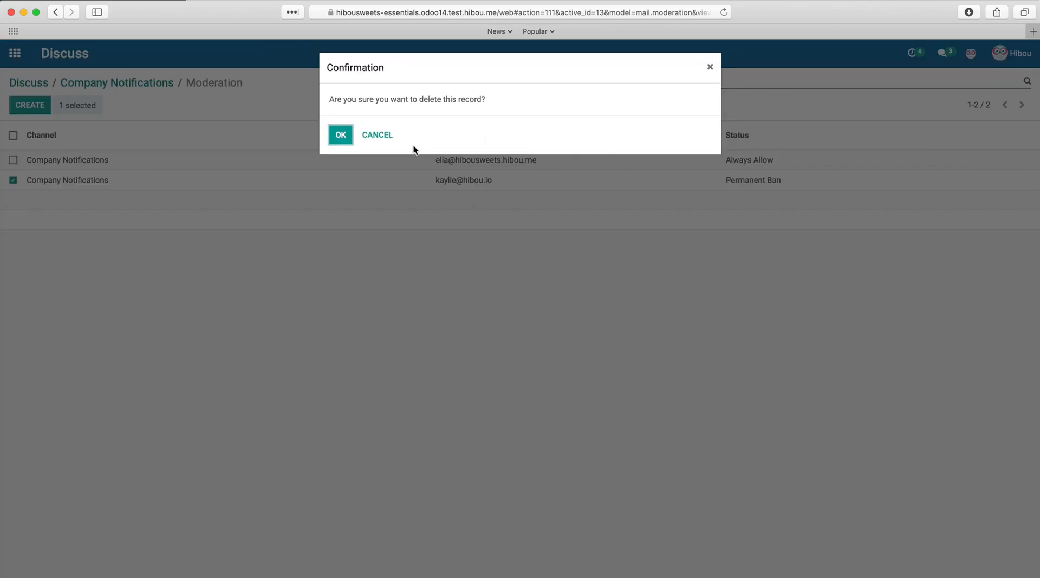
{"action": "left_click", "coordinate": [341, 136]}
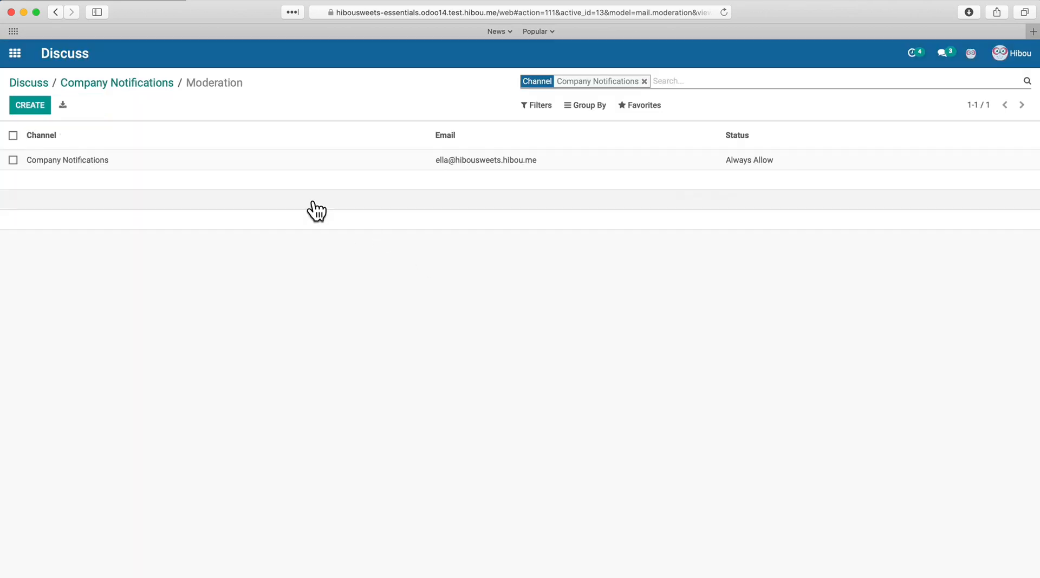
{"action": "left_click", "coordinate": [150, 85]}
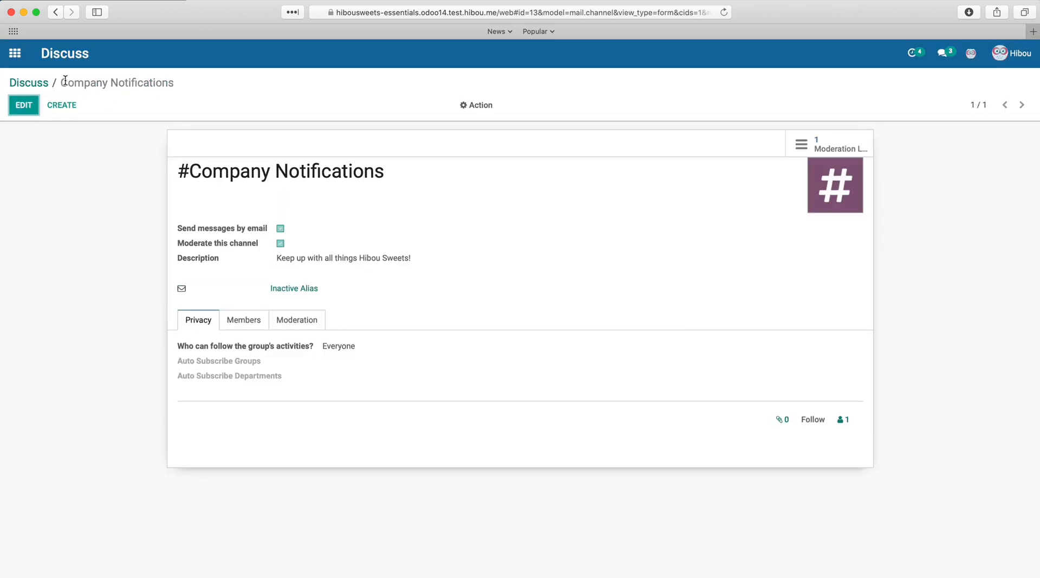
{"action": "left_click", "coordinate": [38, 84]}
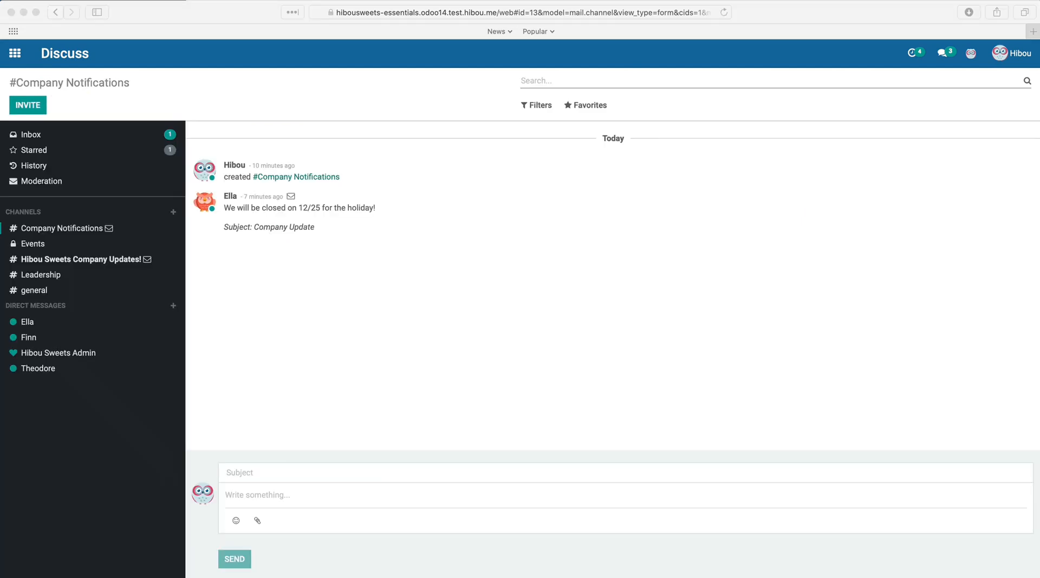
{"action": "left_click", "coordinate": [708, 354]}
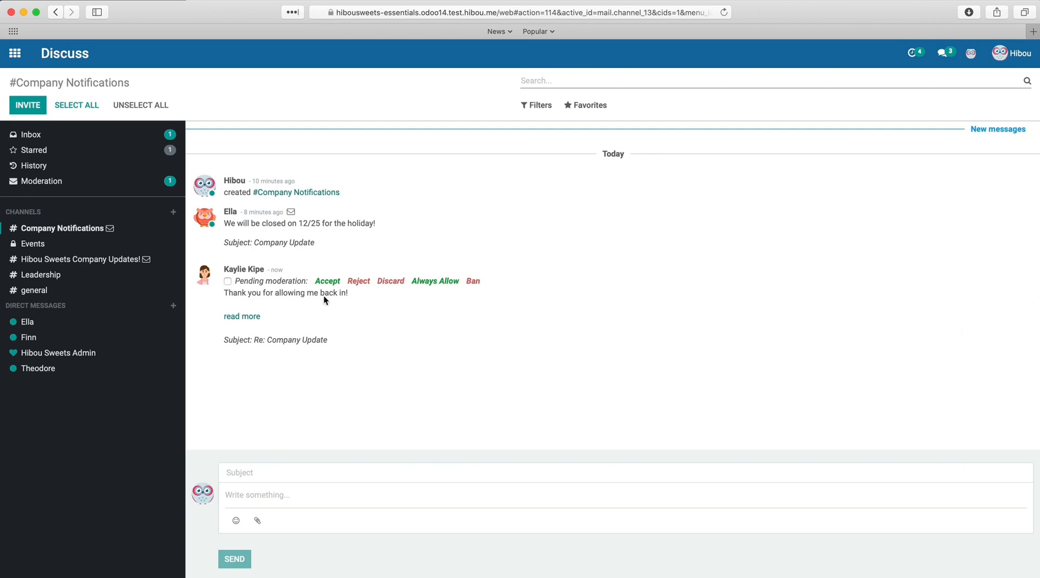
- Go to the Sales app, clear the My Quotations filter, and open the first quotation in the list
{"action": "left_click", "coordinate": [15, 53]}
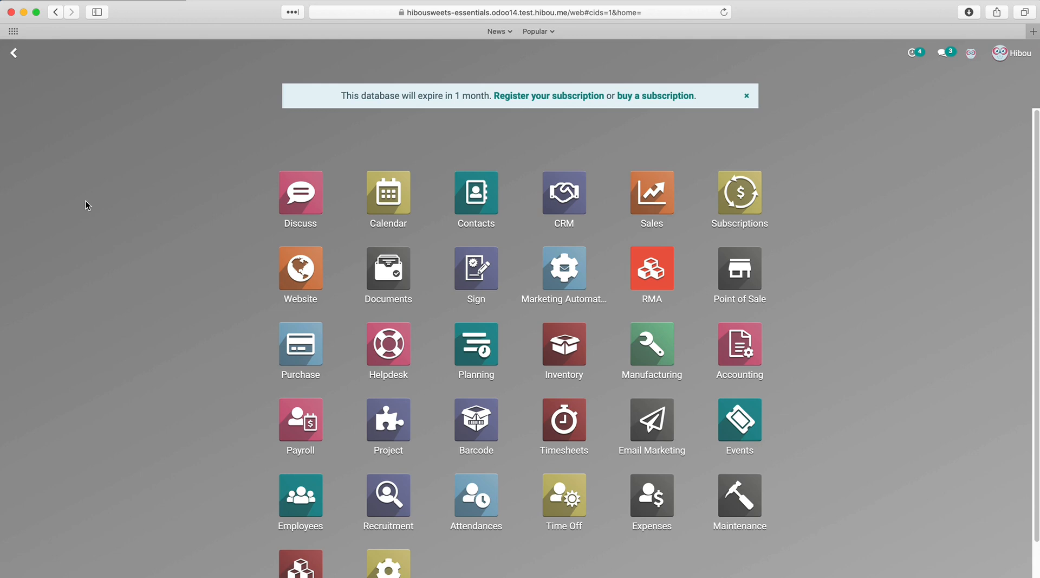
{"action": "type", "text": "sale or"}
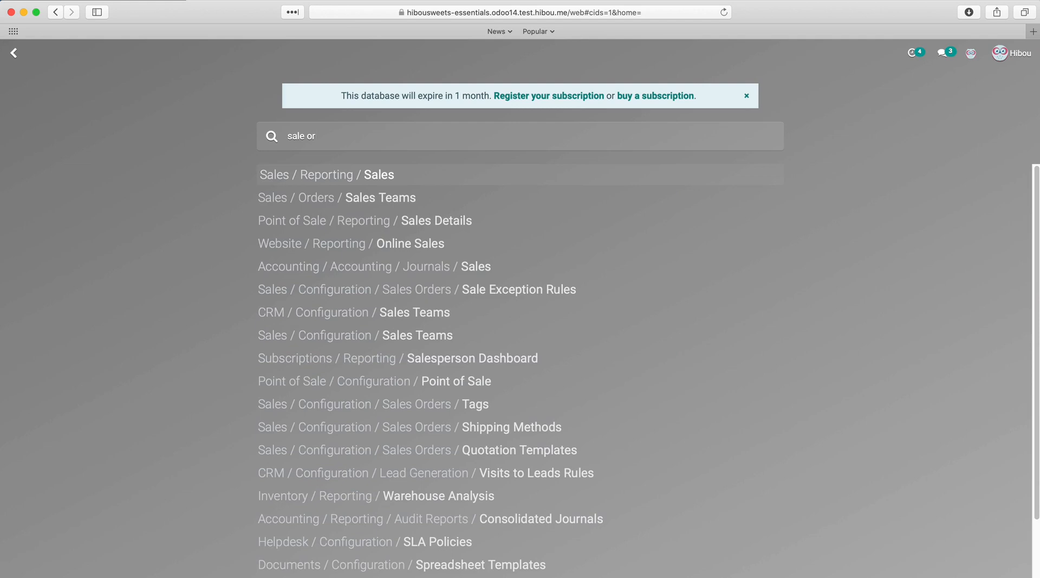
{"action": "key", "text": "BackSpace"}
{"action": "key", "text": "BackSpace"}
{"action": "key", "text": "BackSpace"}
{"action": "type", "text": "s"}
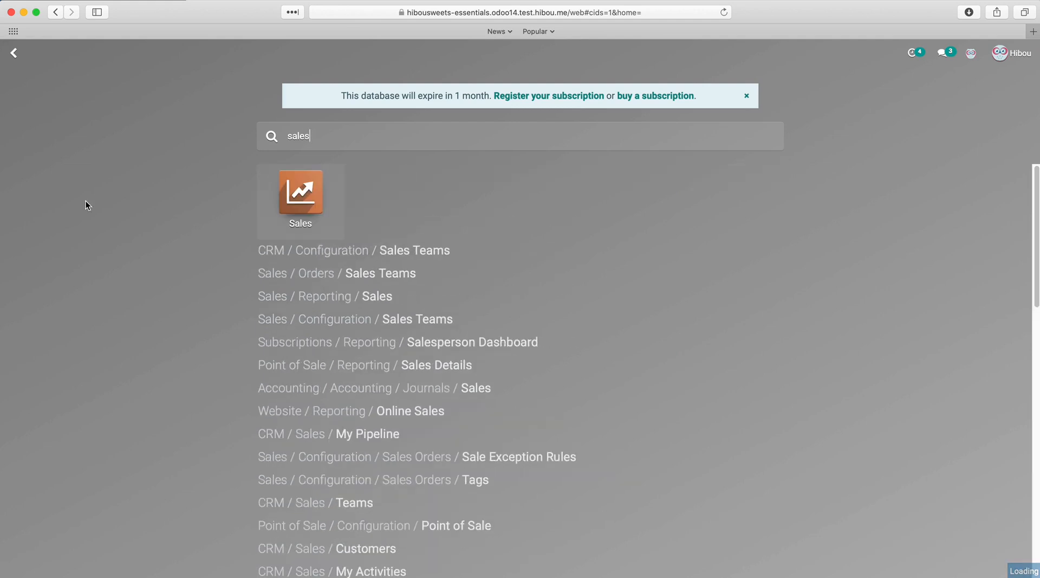
{"action": "key", "text": "Return"}
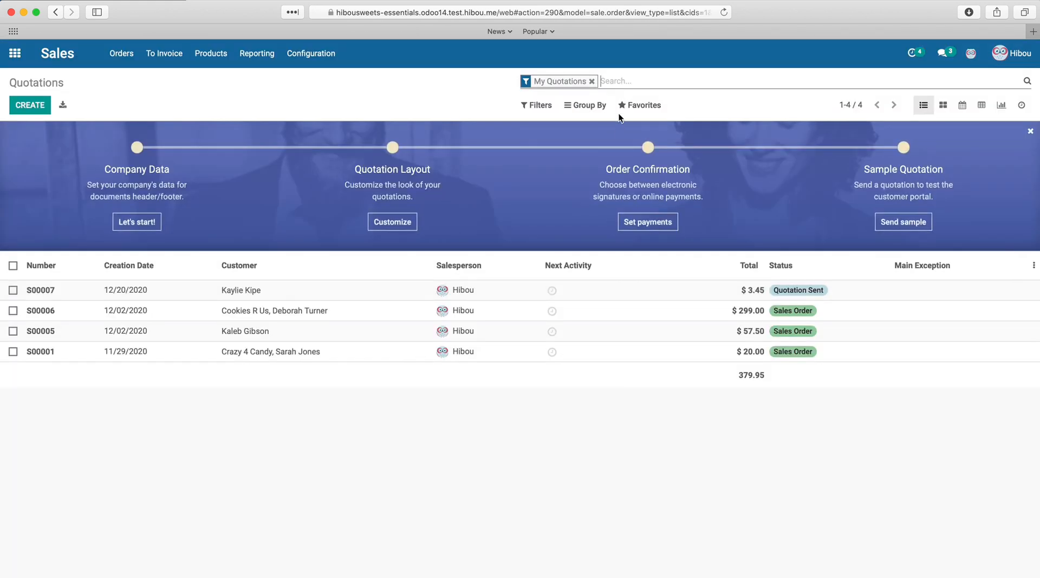
{"action": "left_click", "coordinate": [592, 82]}
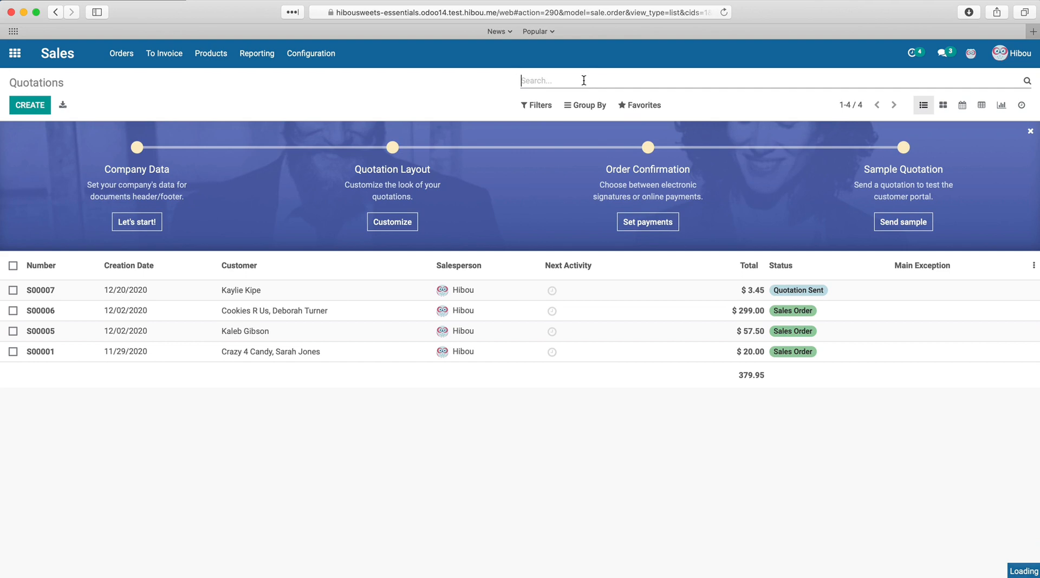
{"action": "left_click", "coordinate": [312, 279]}
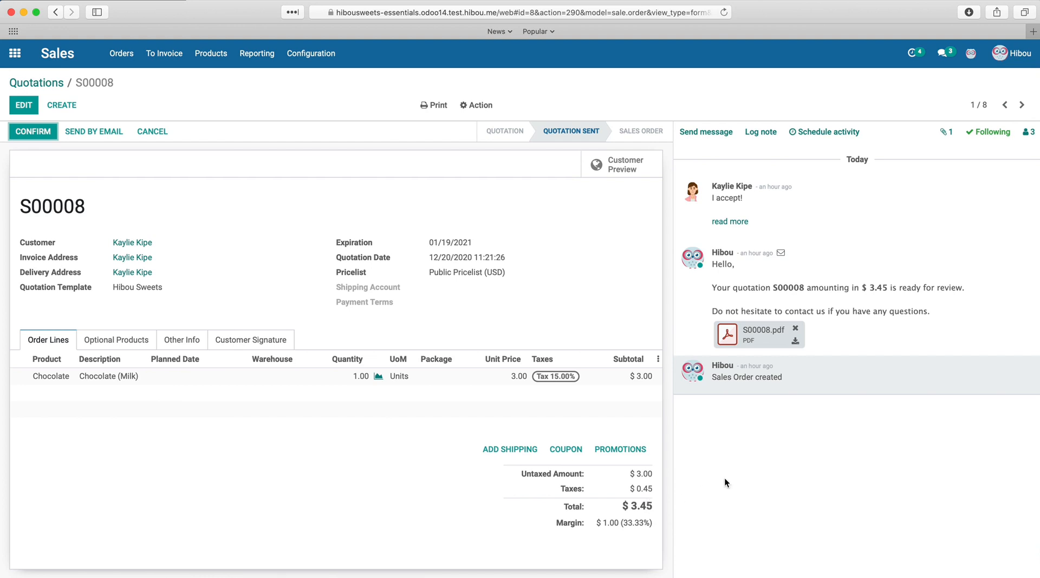
- Examine the quotation's followers and Other Info, and view Hibou's subscription options, cancelling without changes
{"action": "left_click", "coordinate": [1028, 133]}
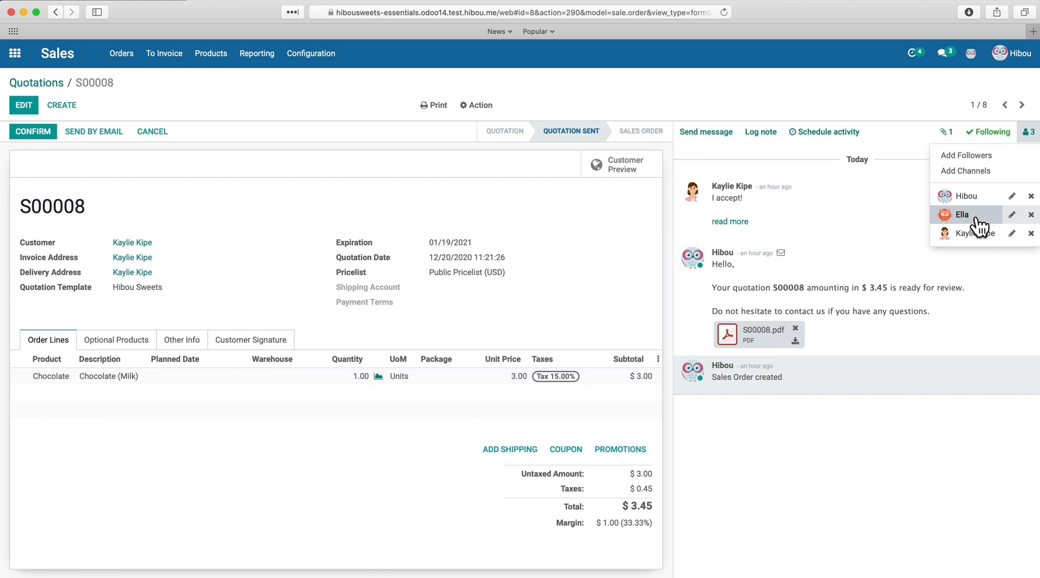
{"action": "left_click", "coordinate": [182, 339]}
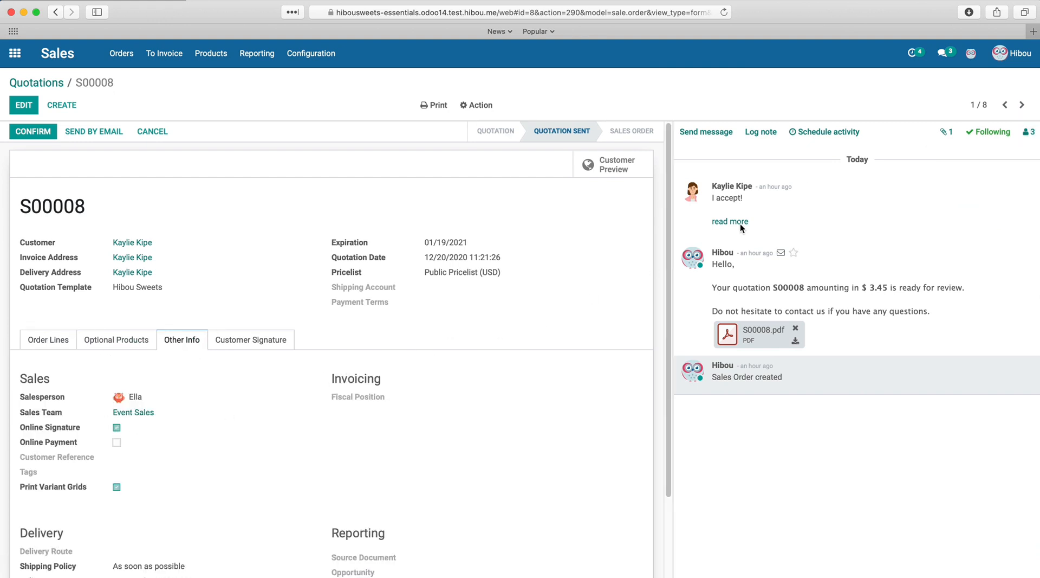
{"action": "left_click", "coordinate": [1027, 132]}
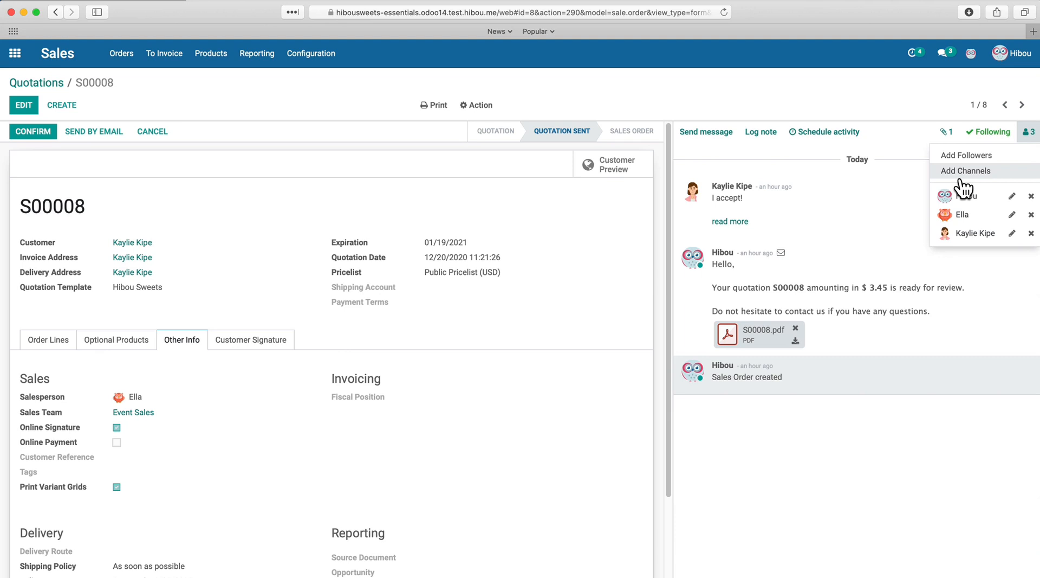
{"action": "left_click", "coordinate": [1012, 197]}
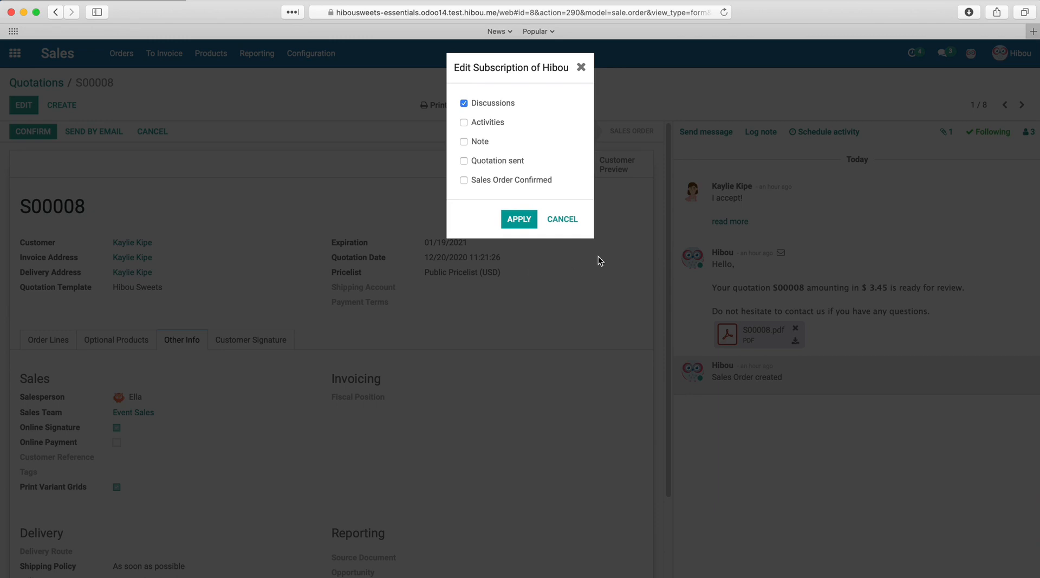
{"action": "left_click", "coordinate": [576, 220]}
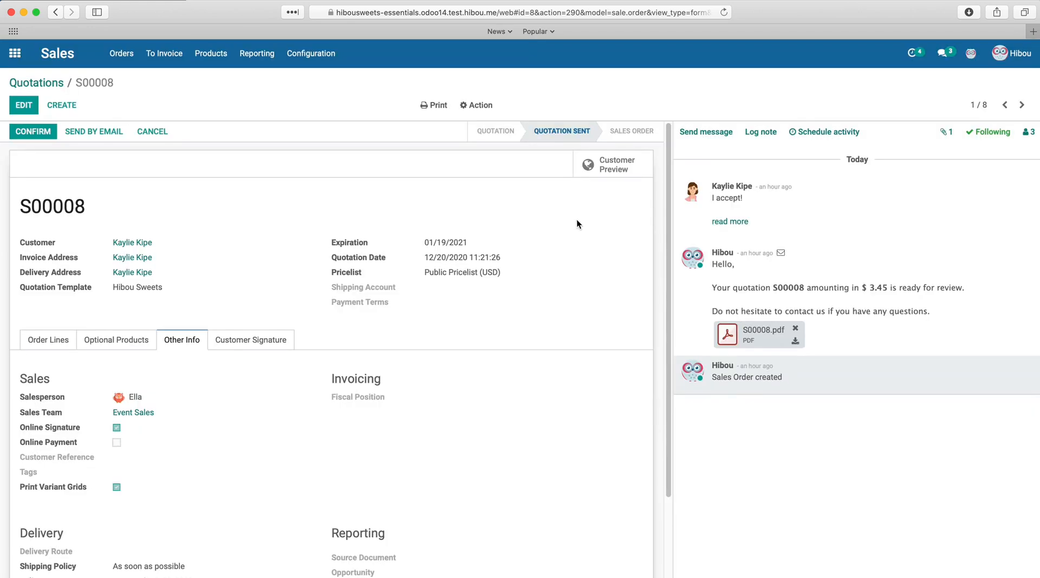
- Add the colleague with the Hibou Sweets email address as a follower of the quotation, with Send Email turned off
{"action": "left_click", "coordinate": [1030, 134]}
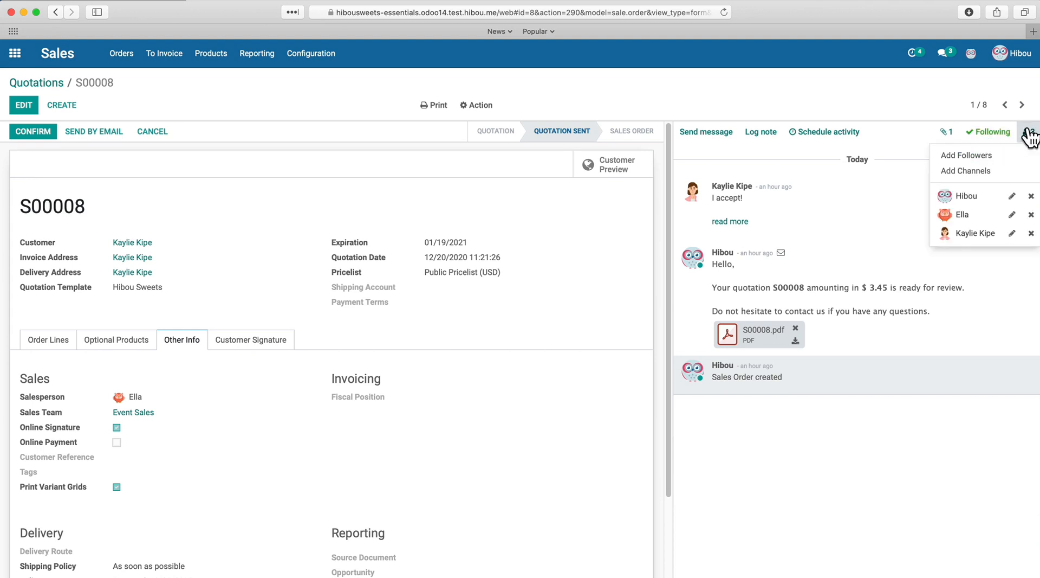
{"action": "left_click", "coordinate": [978, 155]}
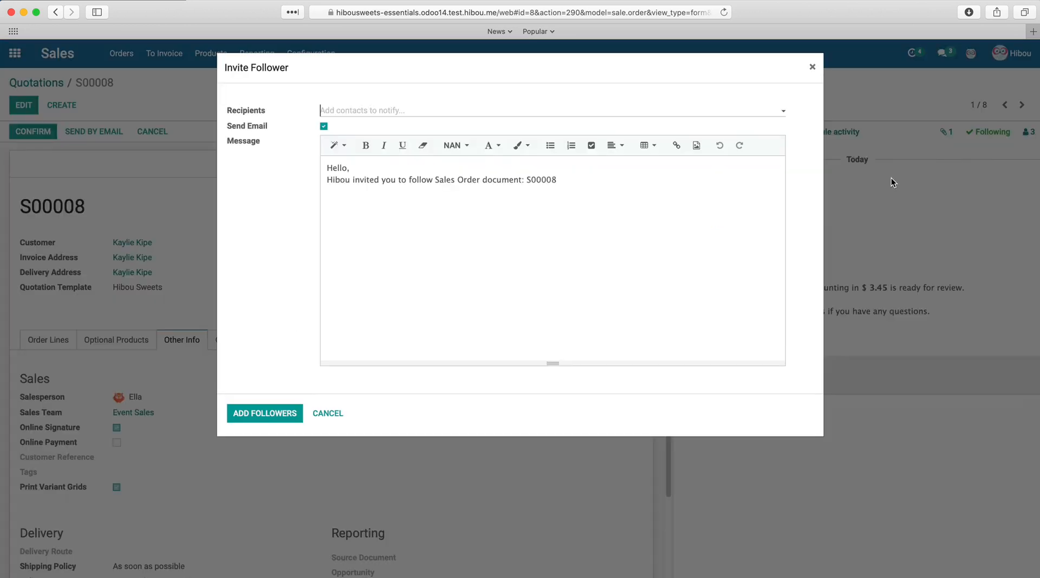
{"action": "type", "text": "theo"}
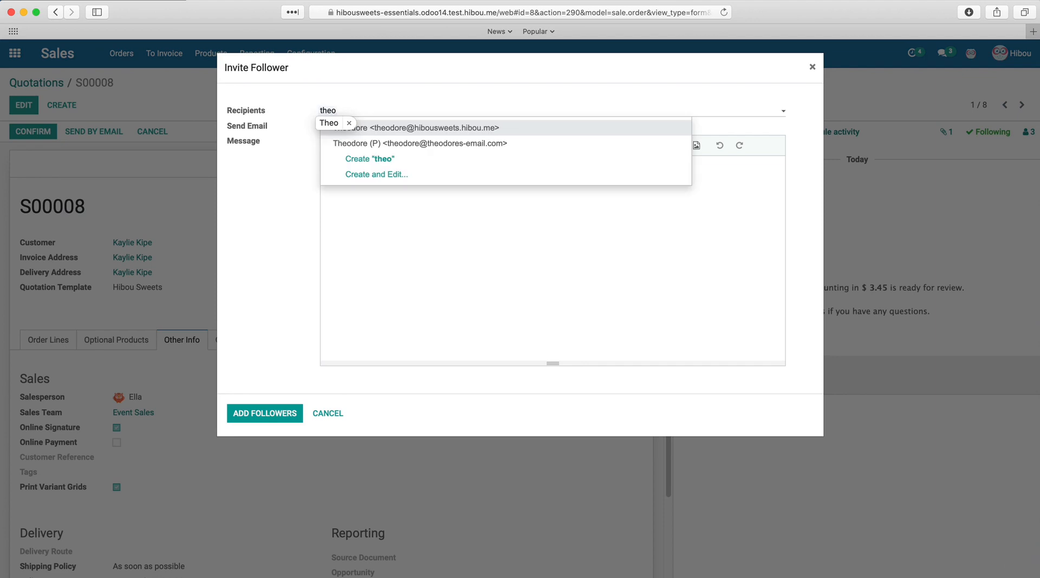
{"action": "key", "text": "Return"}
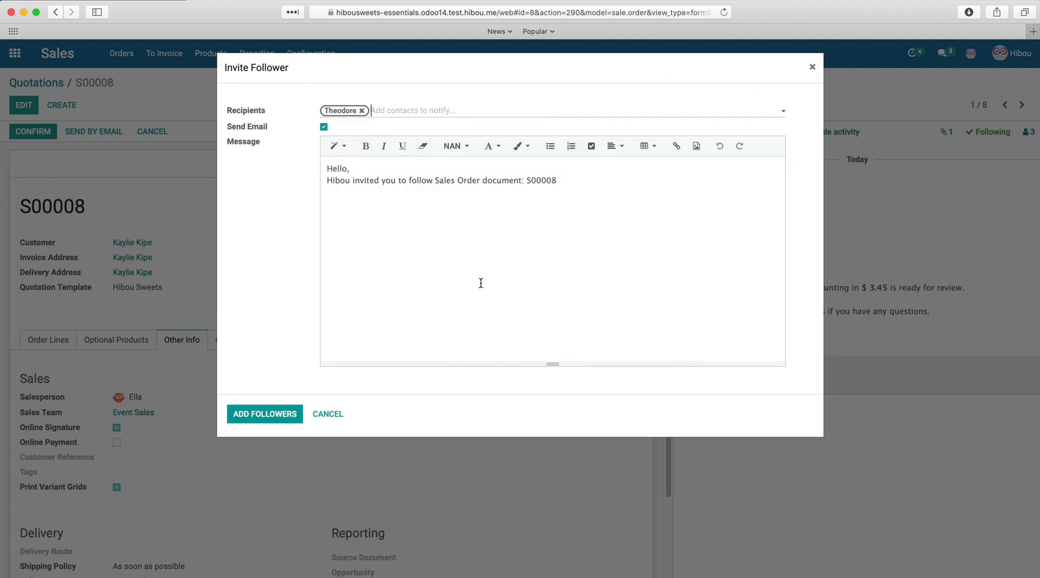
{"action": "left_click", "coordinate": [324, 127]}
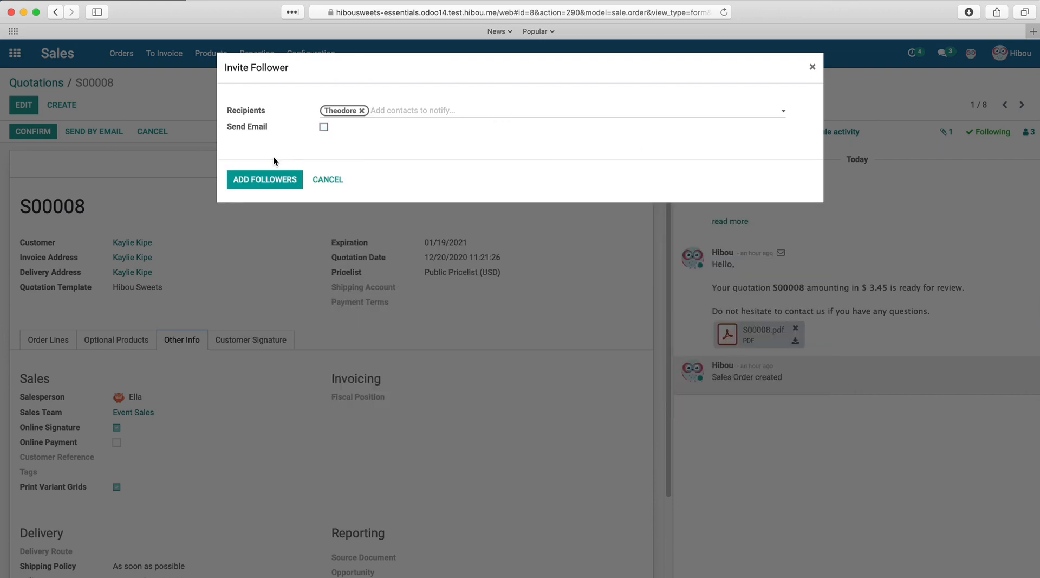
{"action": "left_click", "coordinate": [276, 181]}
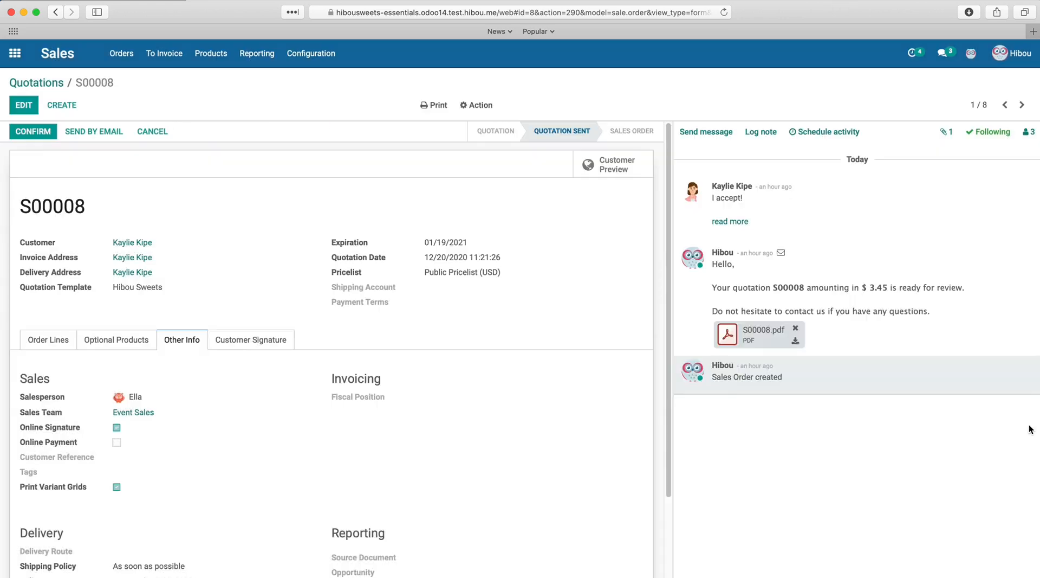
- Add the Events channel as a follower of quotation S00008
{"action": "left_click", "coordinate": [1028, 133]}
{"action": "left_click", "coordinate": [969, 170]}
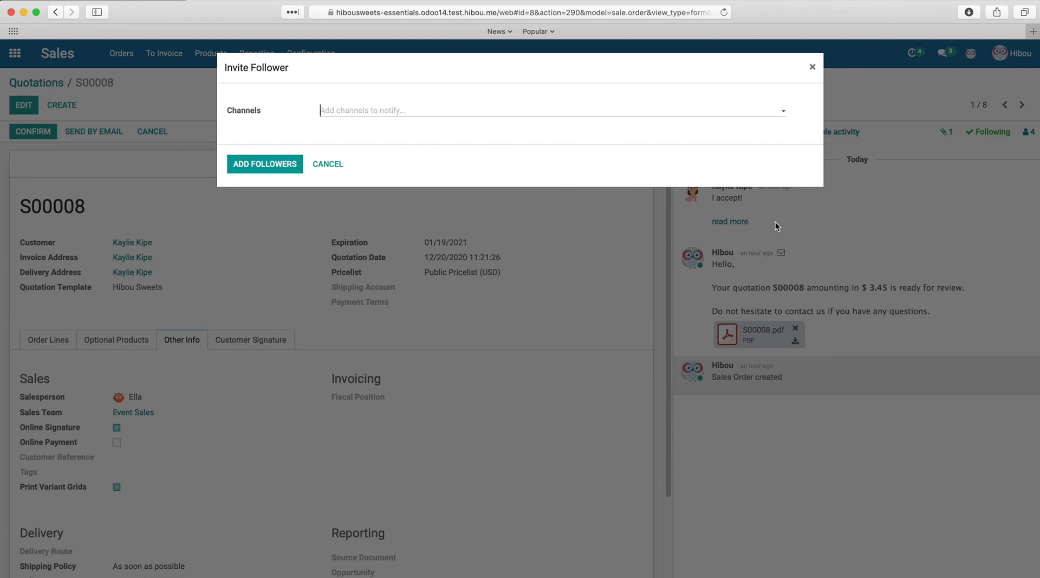
{"action": "type", "text": "even"}
{"action": "key", "text": "Return"}
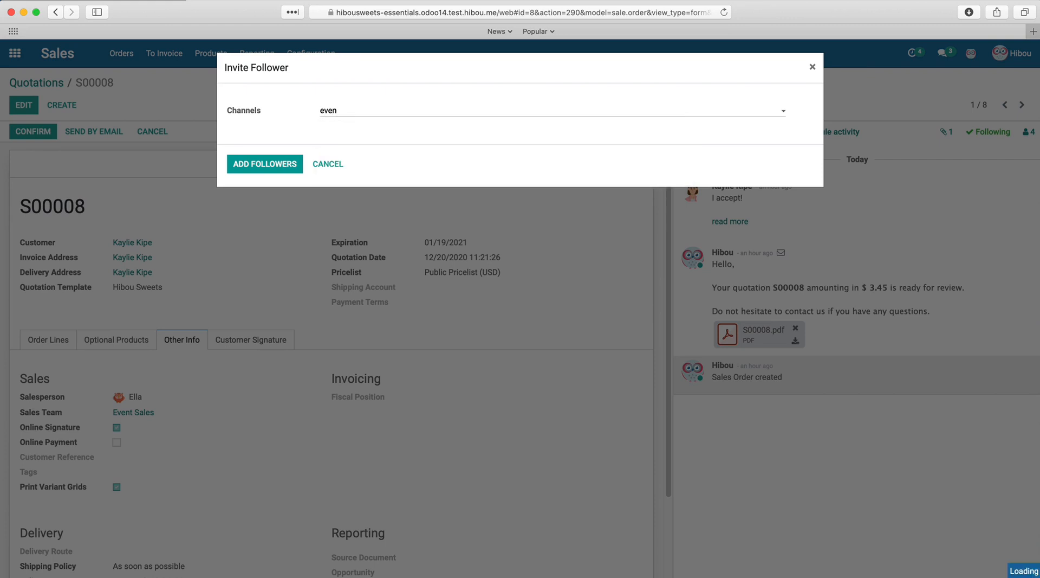
{"action": "left_click", "coordinate": [262, 165]}
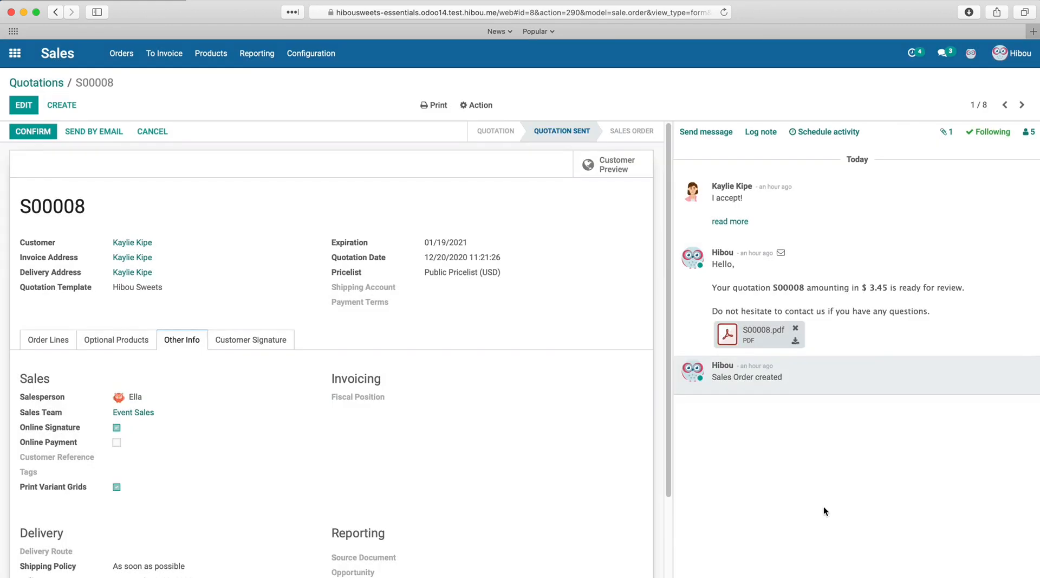
- View the Events channel's subscription options on the quotation, closing them without changes
{"action": "left_click", "coordinate": [1029, 132]}
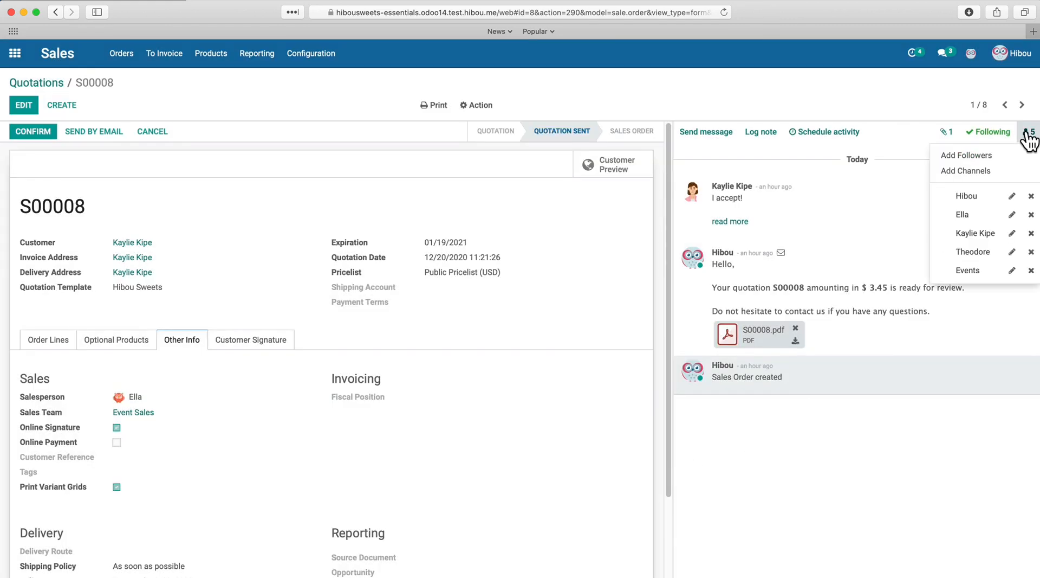
{"action": "left_click", "coordinate": [1011, 271]}
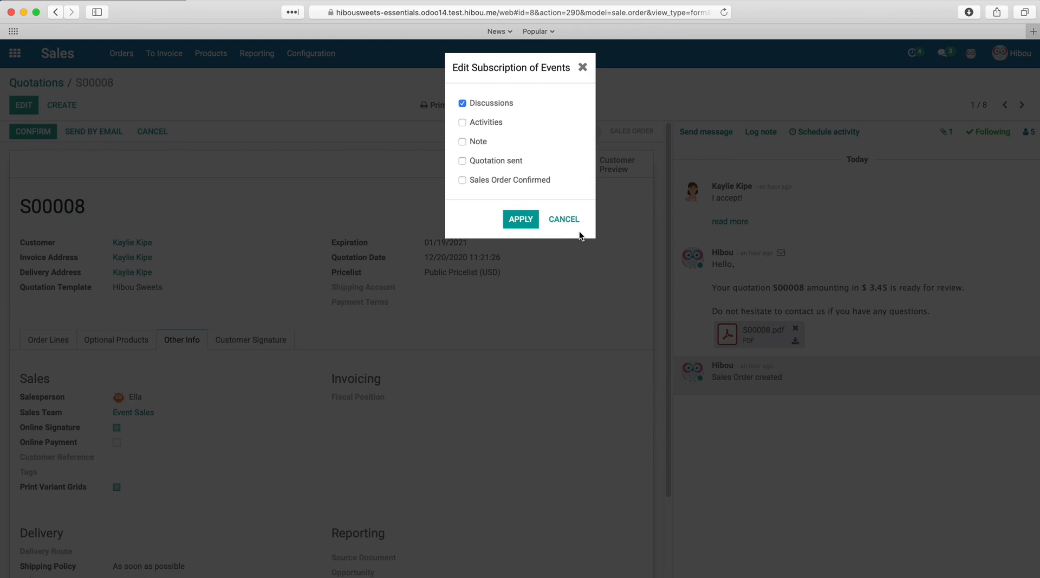
{"action": "left_click", "coordinate": [581, 67]}
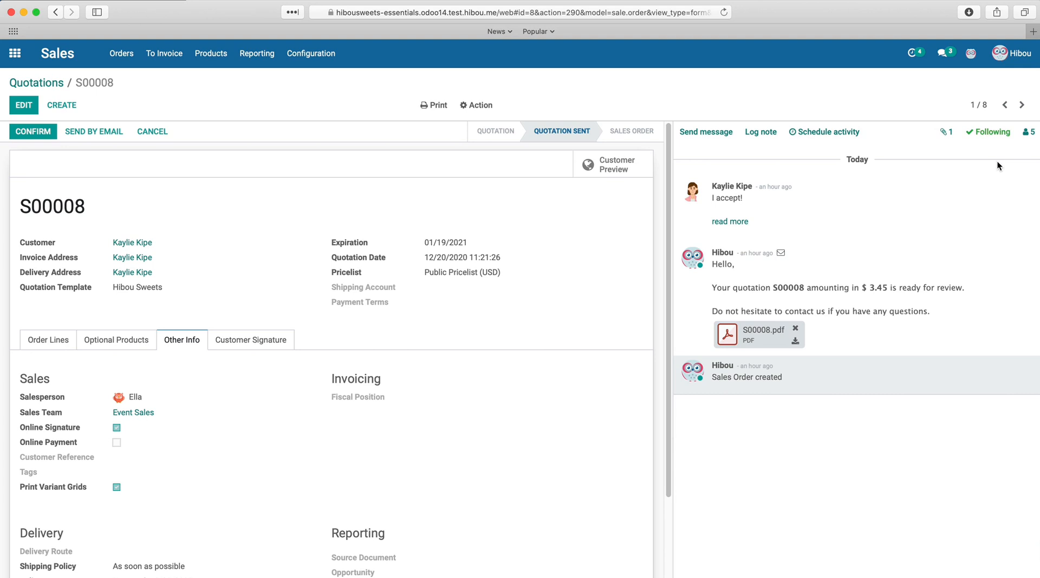
- Unfollow and re-follow the quotation, and display its attachments
{"action": "left_click", "coordinate": [999, 132]}
{"action": "left_click", "coordinate": [998, 131]}
{"action": "left_click", "coordinate": [948, 132]}
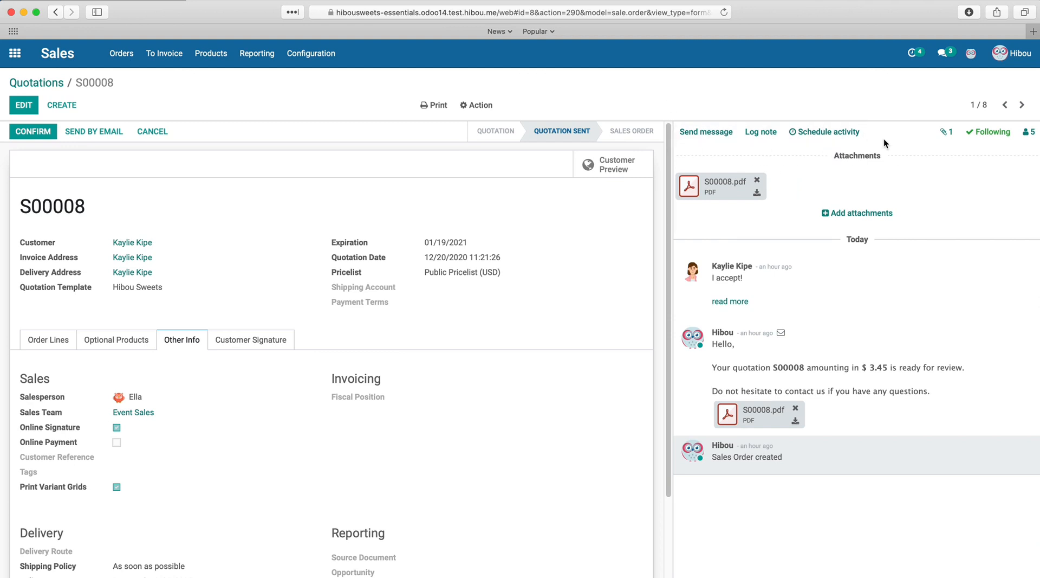
- Start a message to the quotation's followers in the full composer and load the "Sales Order: Send by email" template
{"action": "left_click", "coordinate": [720, 147]}
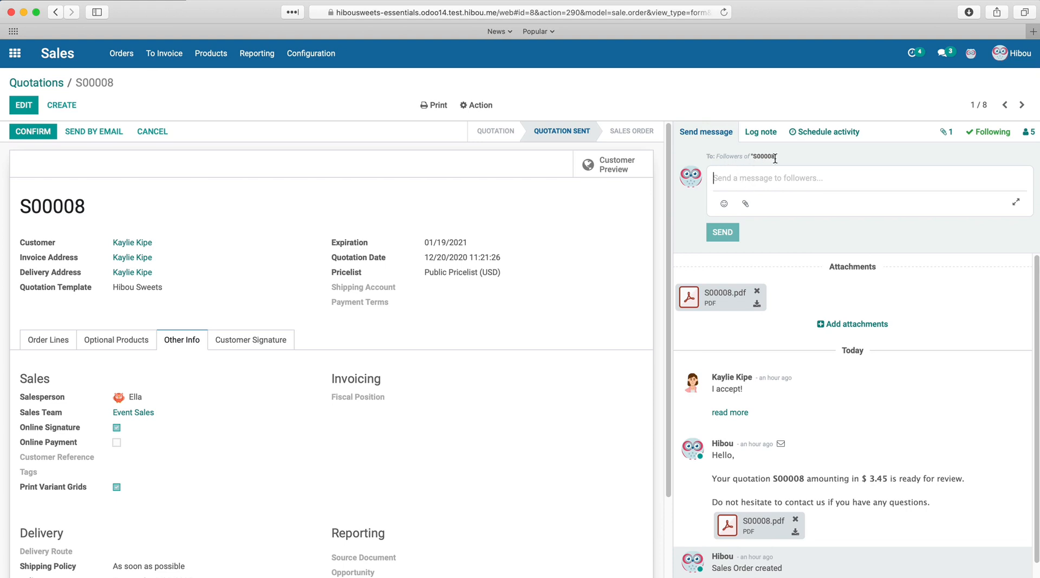
{"action": "left_click", "coordinate": [1027, 135]}
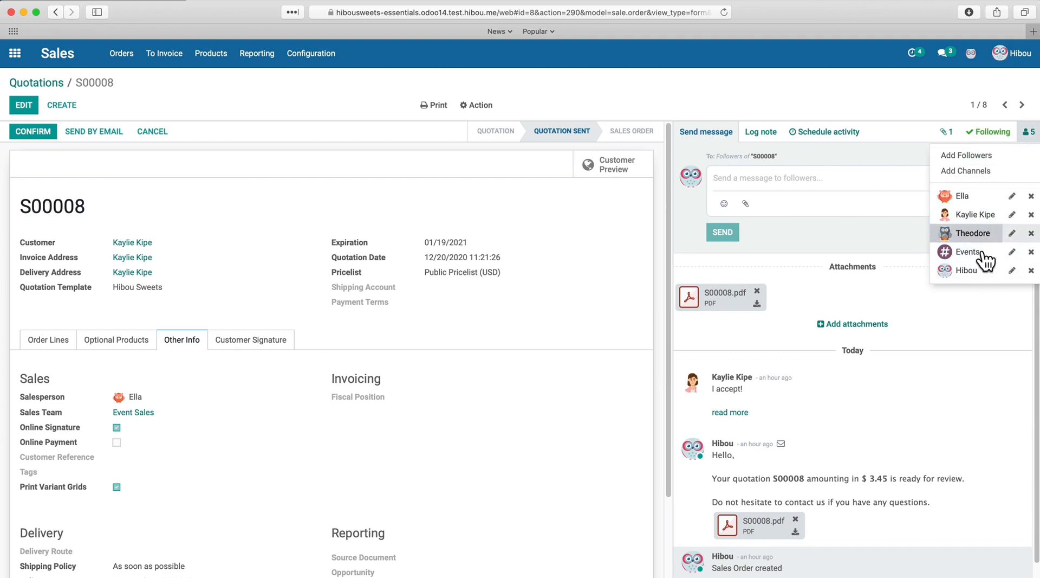
{"action": "left_click", "coordinate": [764, 182]}
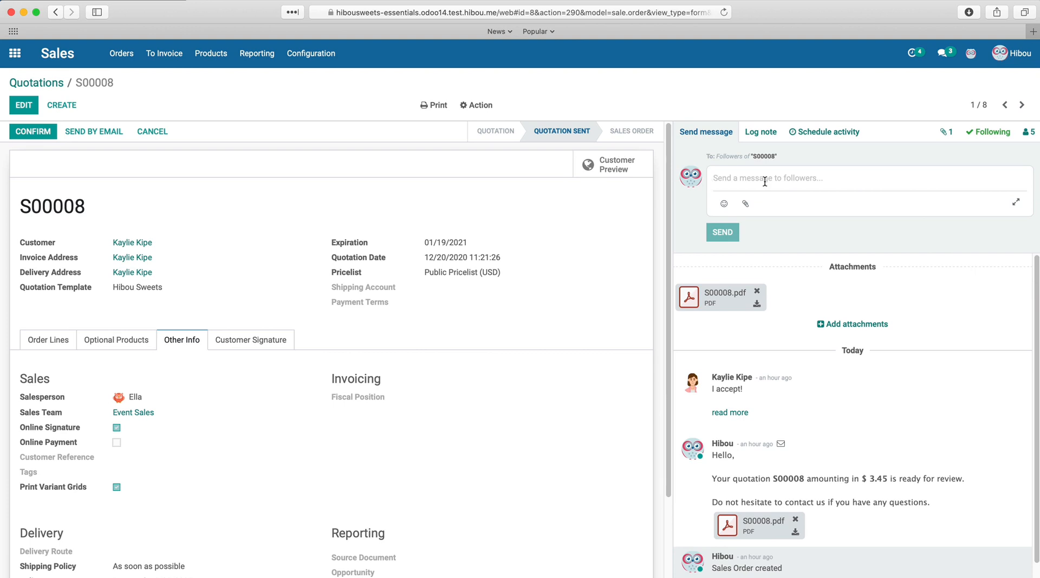
{"action": "left_click", "coordinate": [1013, 208]}
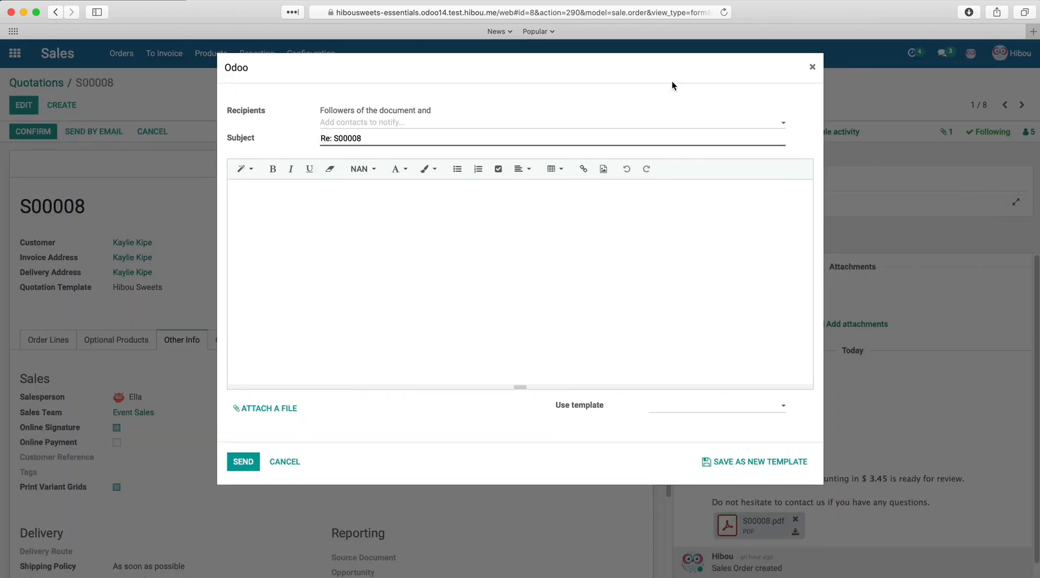
{"action": "left_click", "coordinate": [521, 288]}
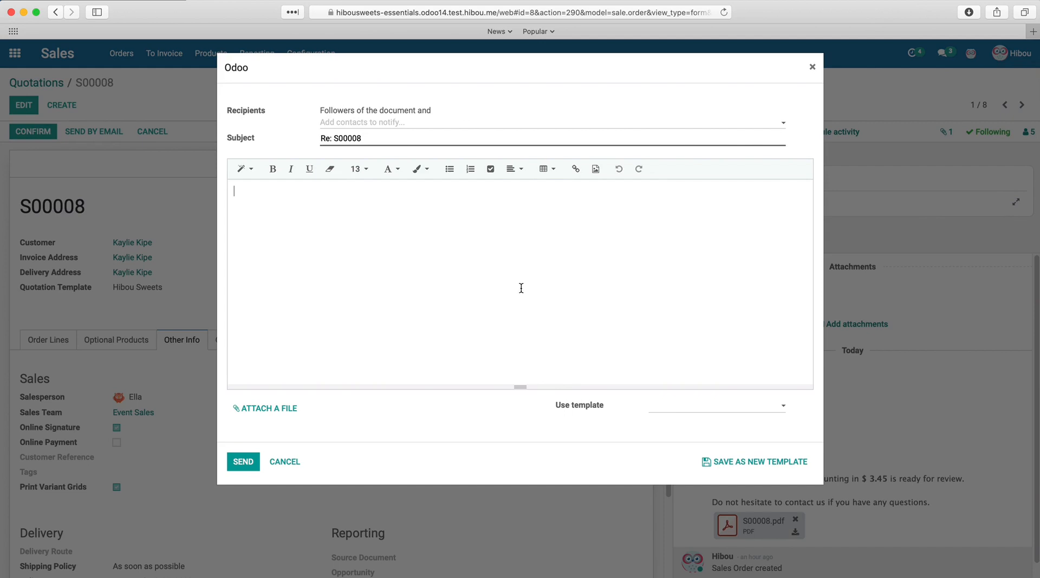
{"action": "left_click", "coordinate": [686, 408]}
{"action": "left_click", "coordinate": [709, 455]}
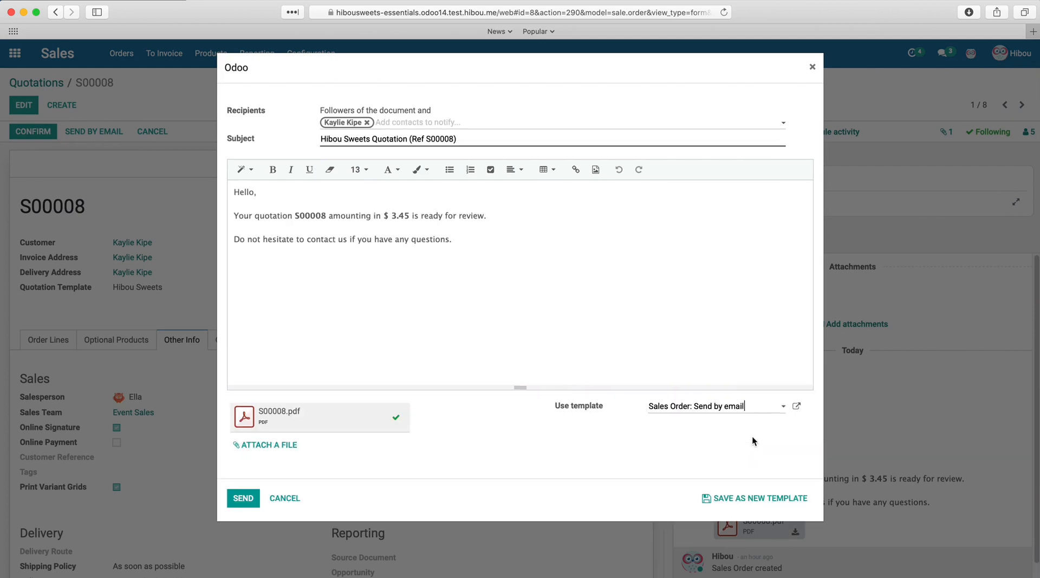
- Replace the "Hello," greeting in the message body with the customer's first name and a comma
{"action": "left_click", "coordinate": [254, 194]}
{"action": "triple_click", "coordinate": [247, 190]}
{"action": "type", "text": "Kaylie,"}
- Format "Do not hesitate" in the message body as bold with a larger font size
{"action": "left_click", "coordinate": [308, 273]}
{"action": "left_click_drag", "start_coordinate": [232, 239], "coordinate": [294, 237]}
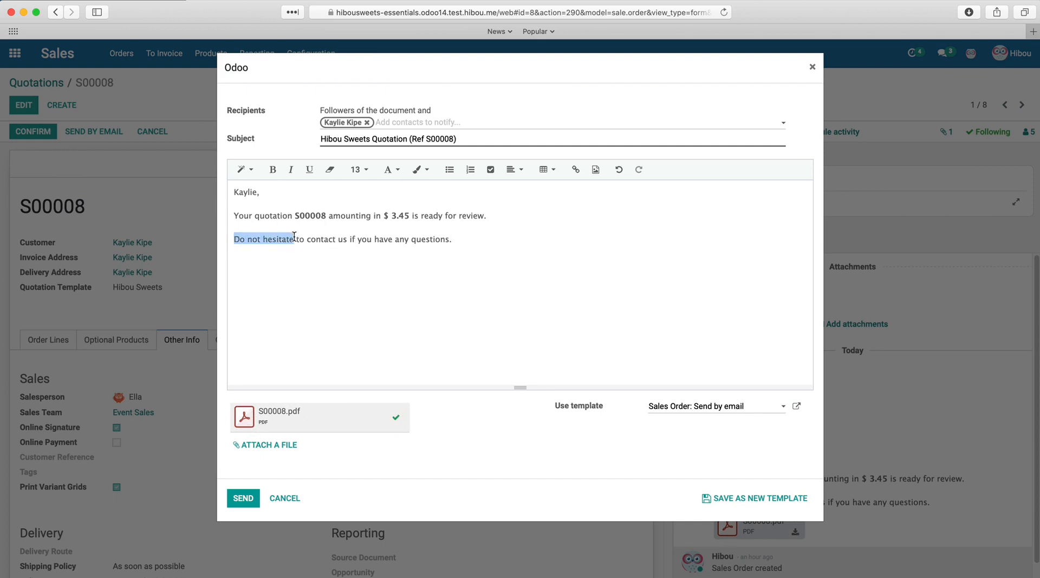
{"action": "left_click", "coordinate": [273, 170]}
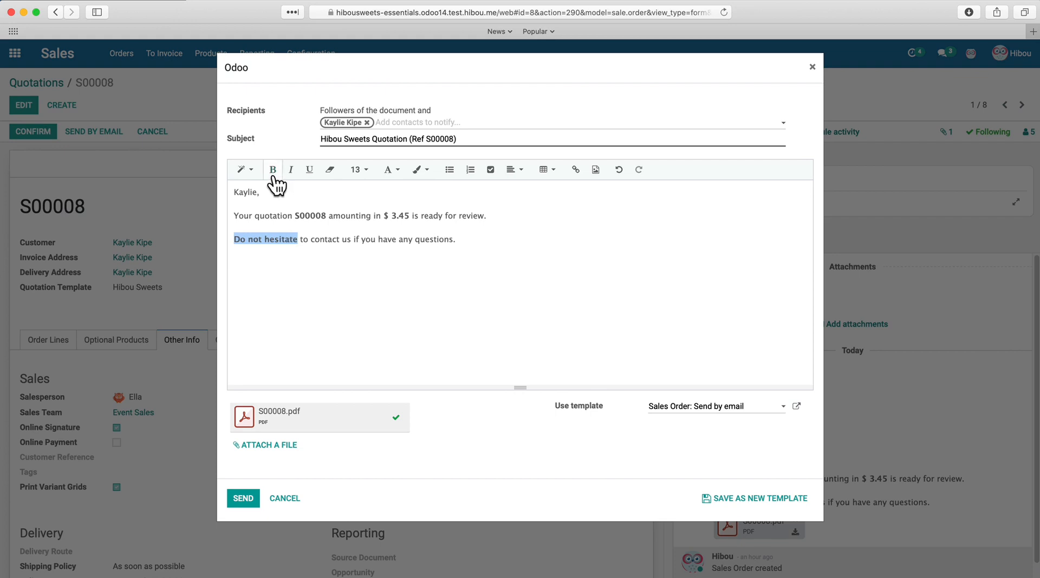
{"action": "left_click", "coordinate": [360, 170]}
{"action": "left_click", "coordinate": [374, 320]}
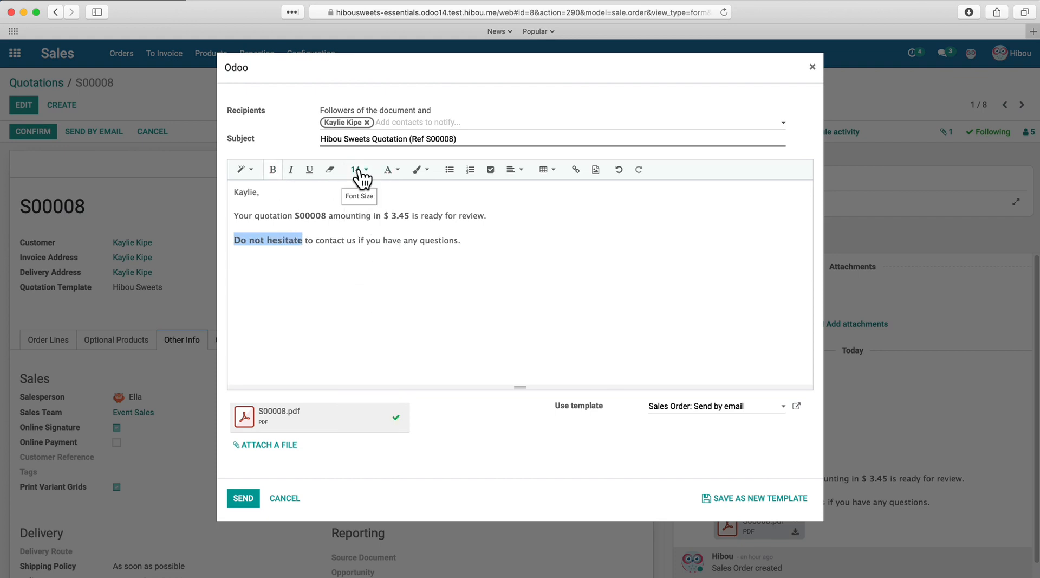
{"action": "left_click", "coordinate": [433, 263]}
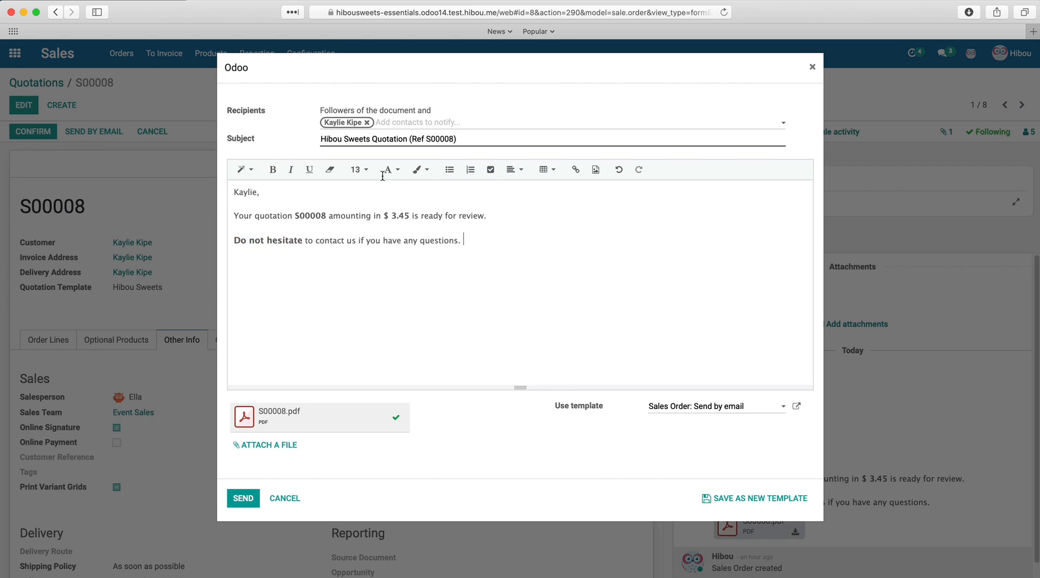
- Add the colleague with the Hibou Sweets email address as an extra recipient and send the message
{"action": "left_click", "coordinate": [446, 123]}
{"action": "type", "text": "finn"}
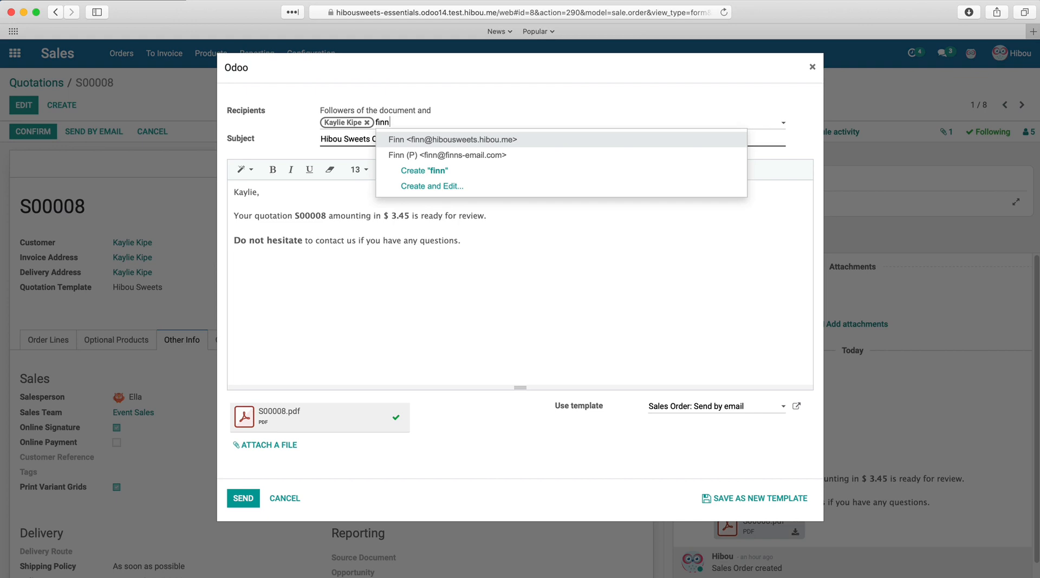
{"action": "key", "text": "Return"}
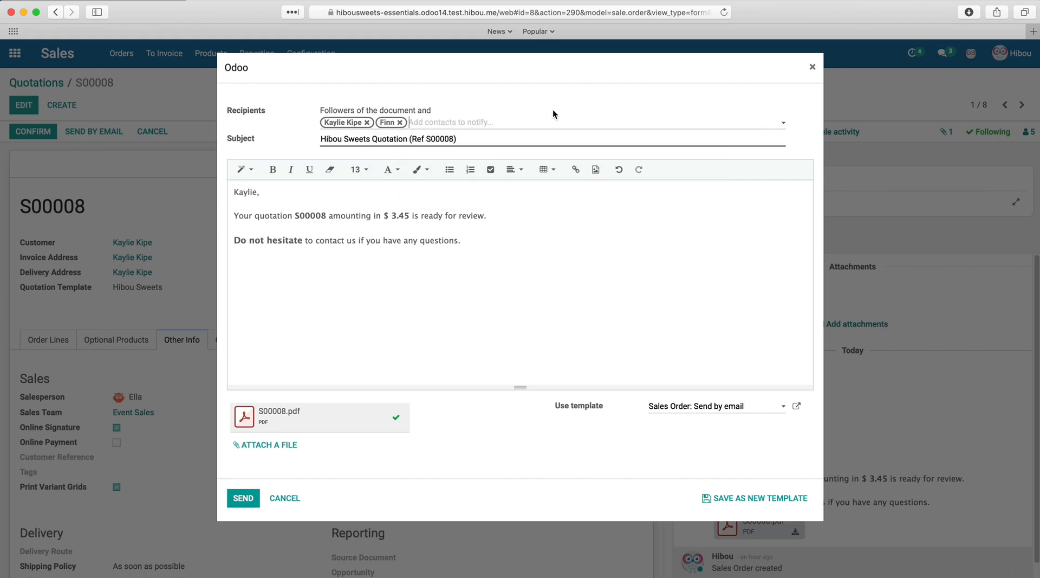
{"action": "left_click", "coordinate": [250, 494]}
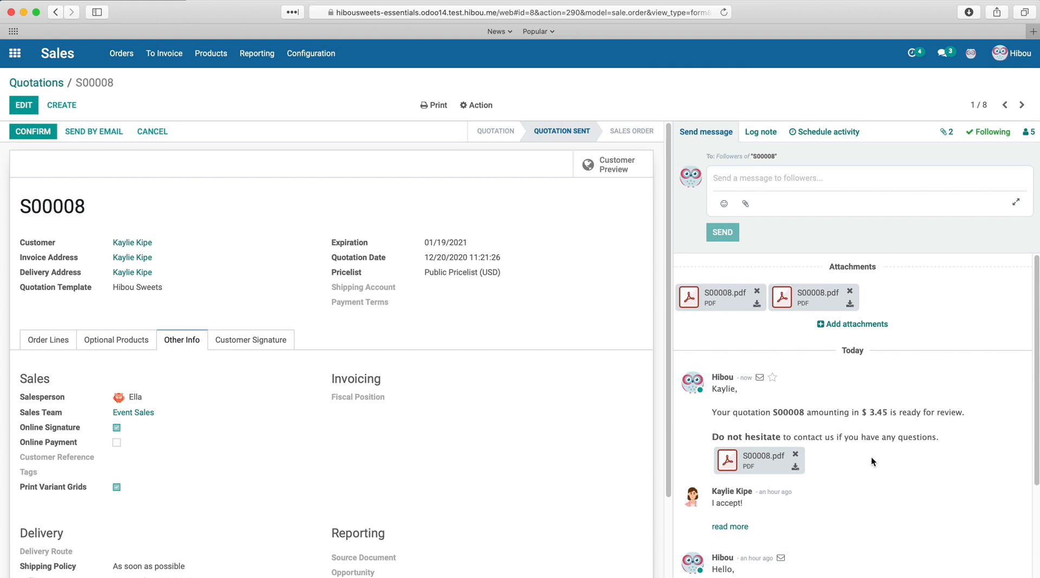
- Open the current user's profile to check the notification preference, and view the recent conversations list
{"action": "left_click", "coordinate": [1008, 64]}
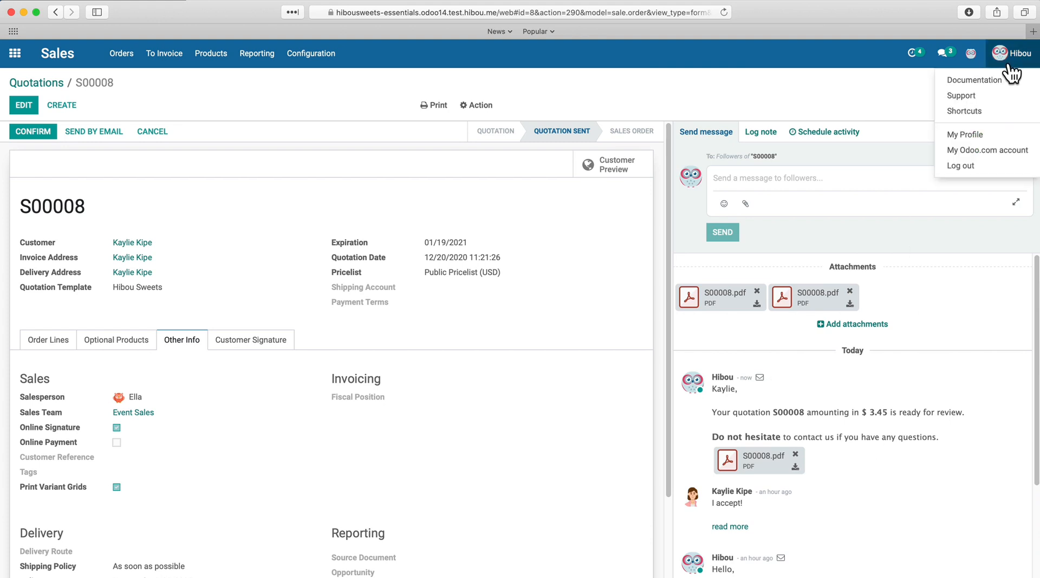
{"action": "left_click", "coordinate": [979, 140]}
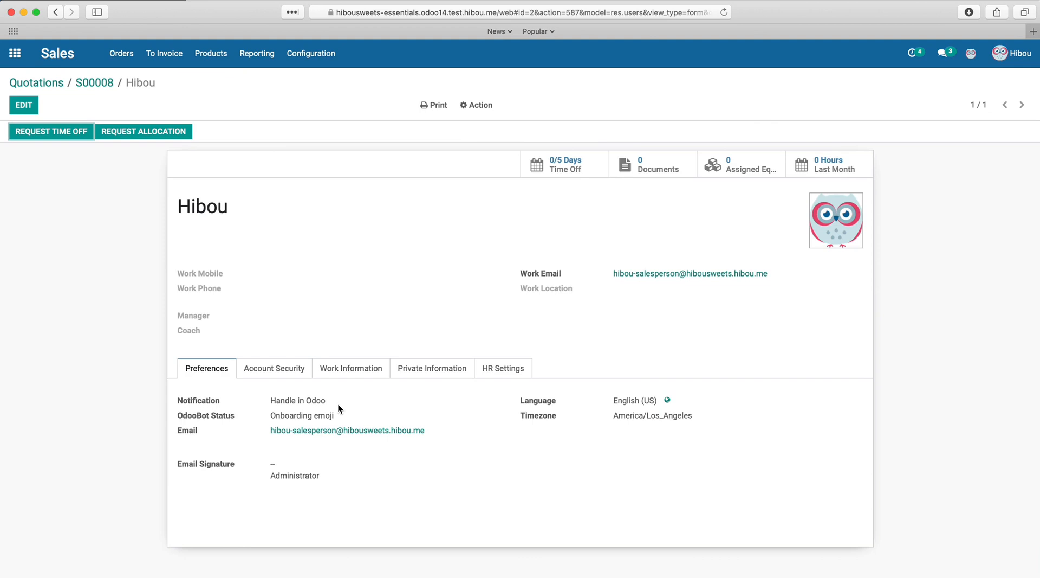
{"action": "left_click", "coordinate": [945, 54]}
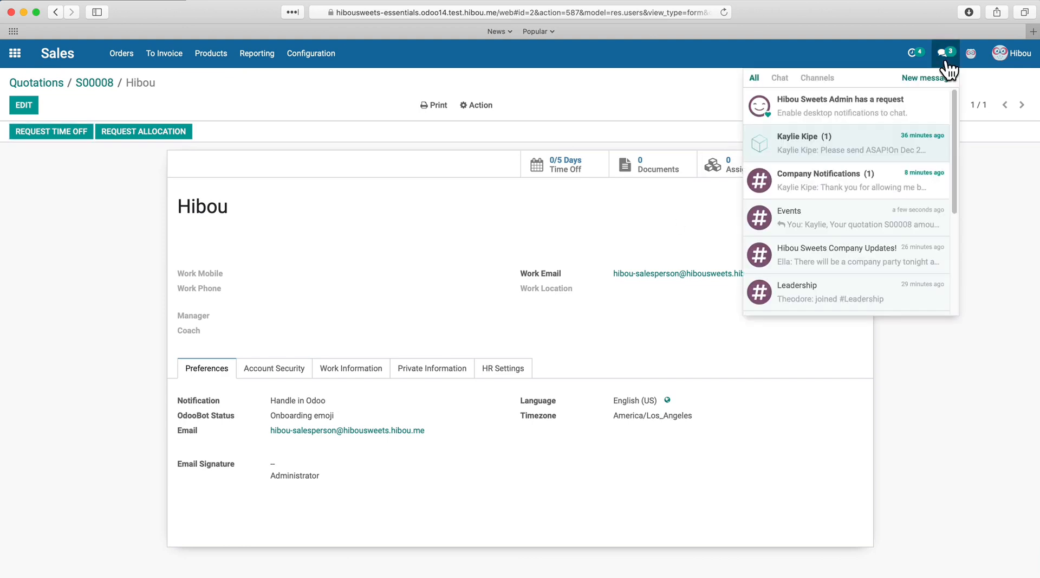
{"action": "left_click", "coordinate": [973, 260]}
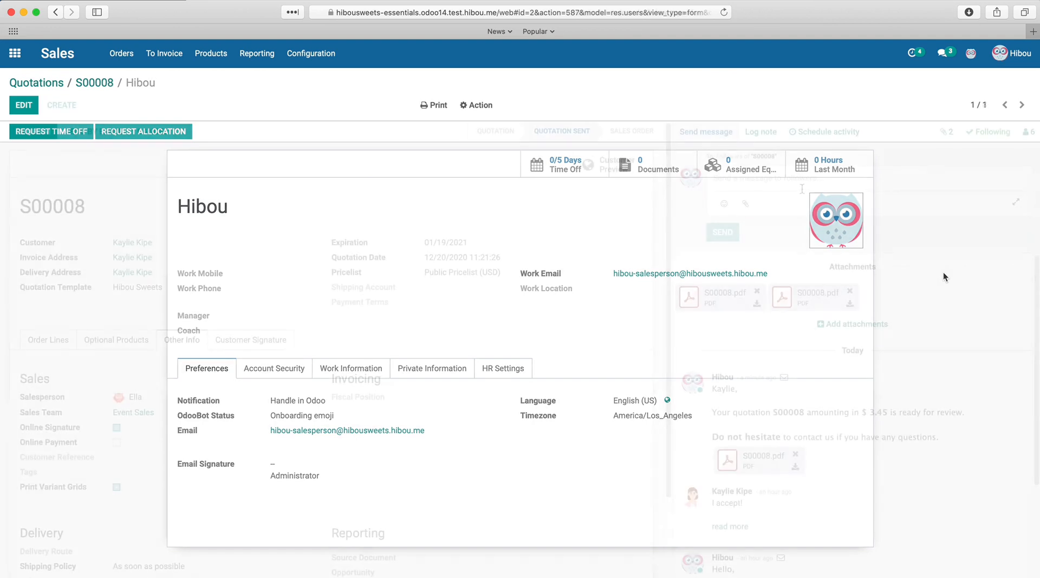
- Check the quotation's follower list, and view the Events channel in Discuss from the salesperson's account
{"action": "left_click", "coordinate": [1027, 133]}
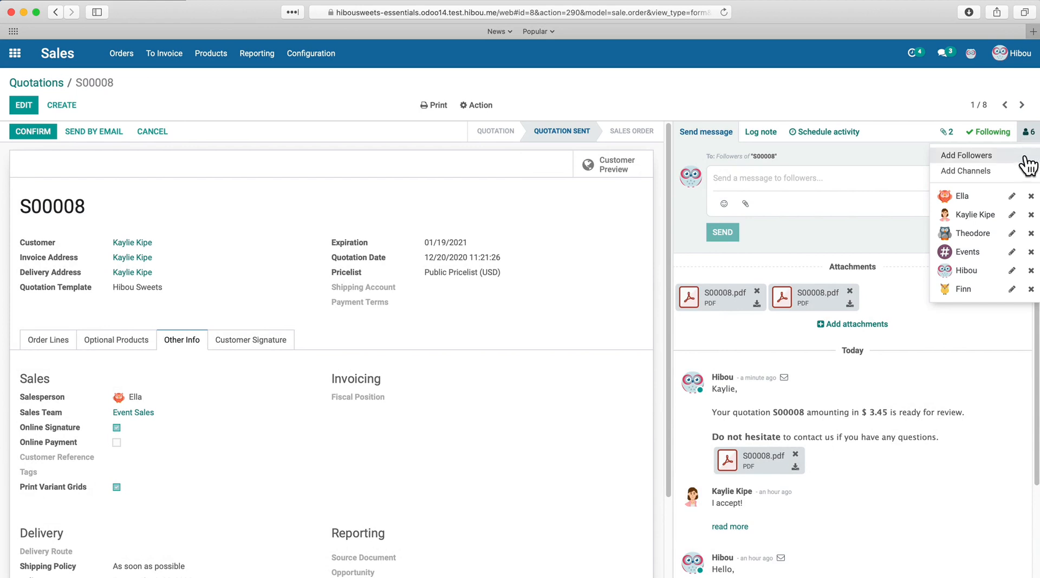
{"action": "left_click", "coordinate": [961, 344]}
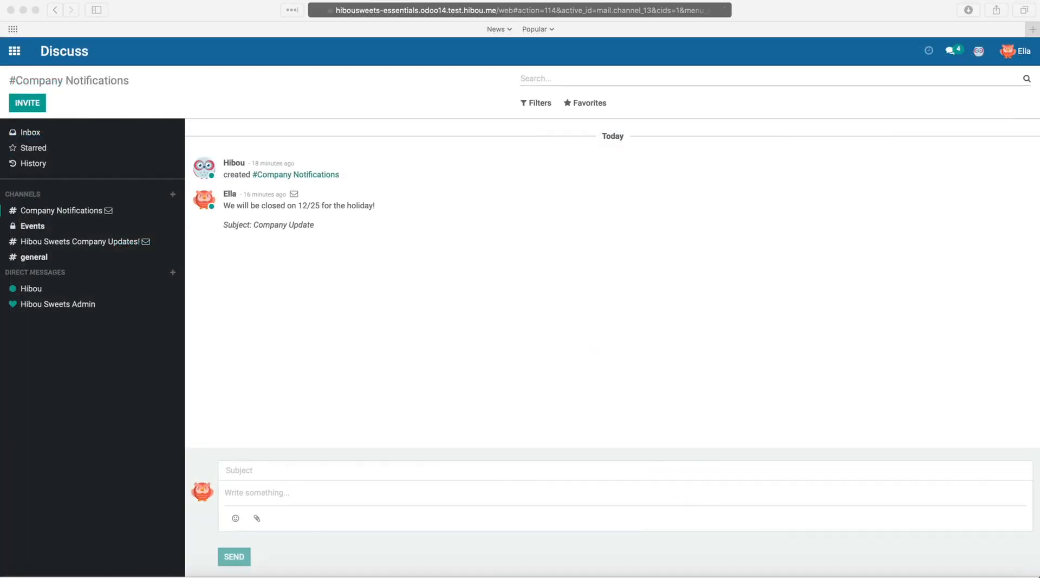
{"action": "left_click", "coordinate": [31, 224]}
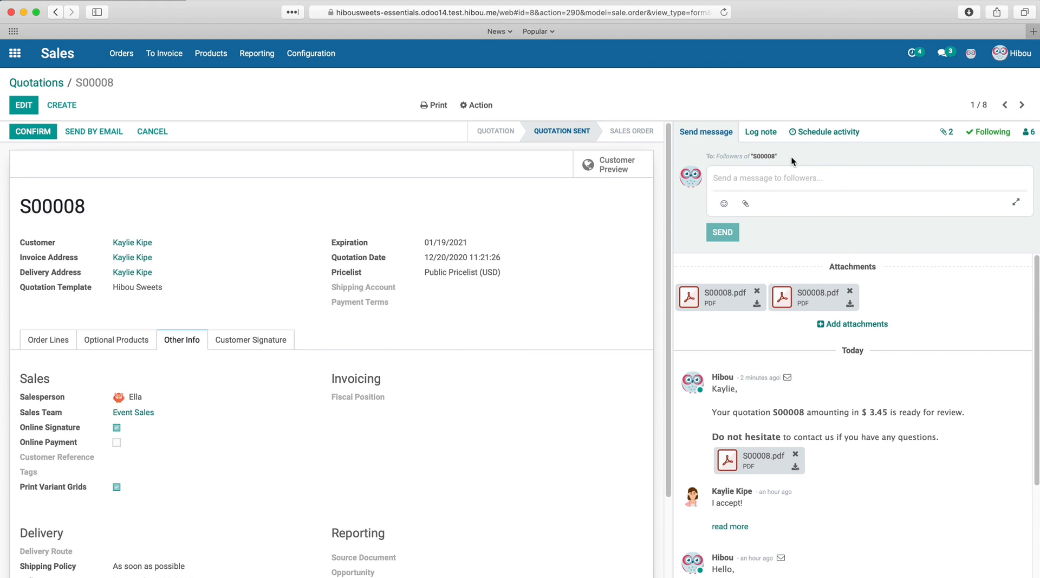
- Log the internal note "They really are looking to order dark chocolate!" on quotation S00008
{"action": "left_click", "coordinate": [763, 134]}
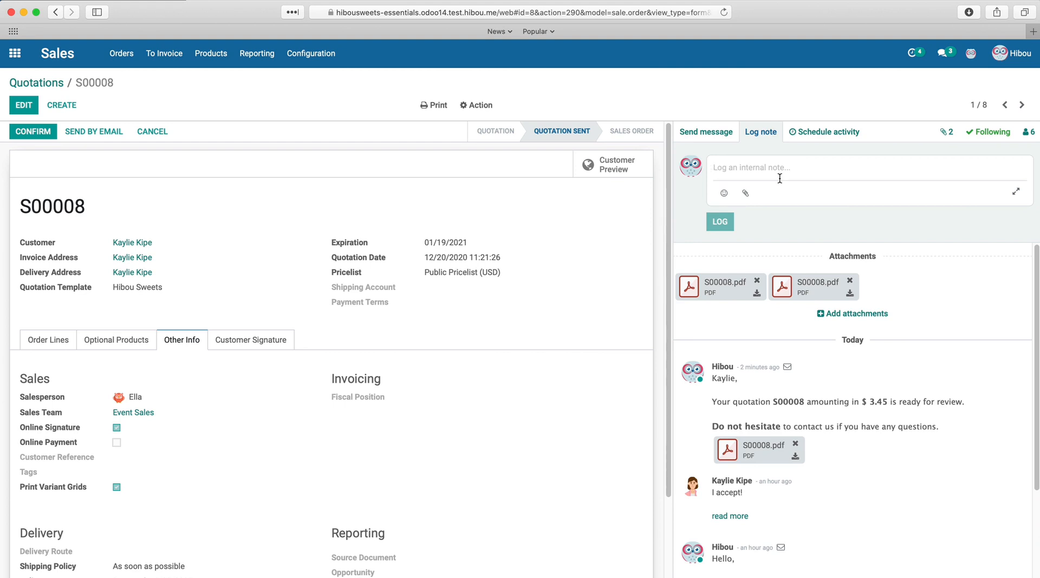
{"action": "type", "text": "They r"}
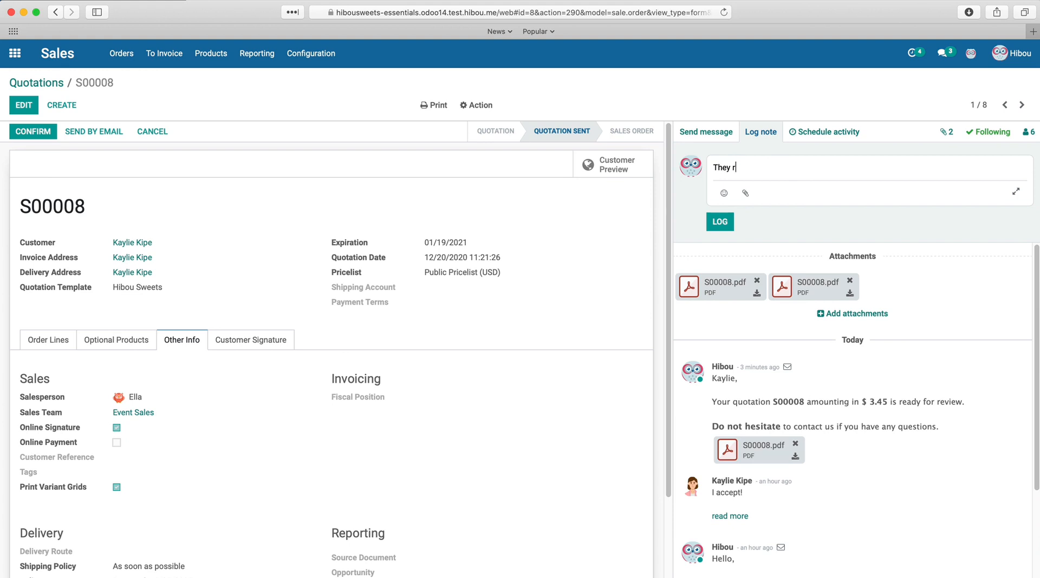
{"action": "type", "text": "eally are looking to order dark ch"}
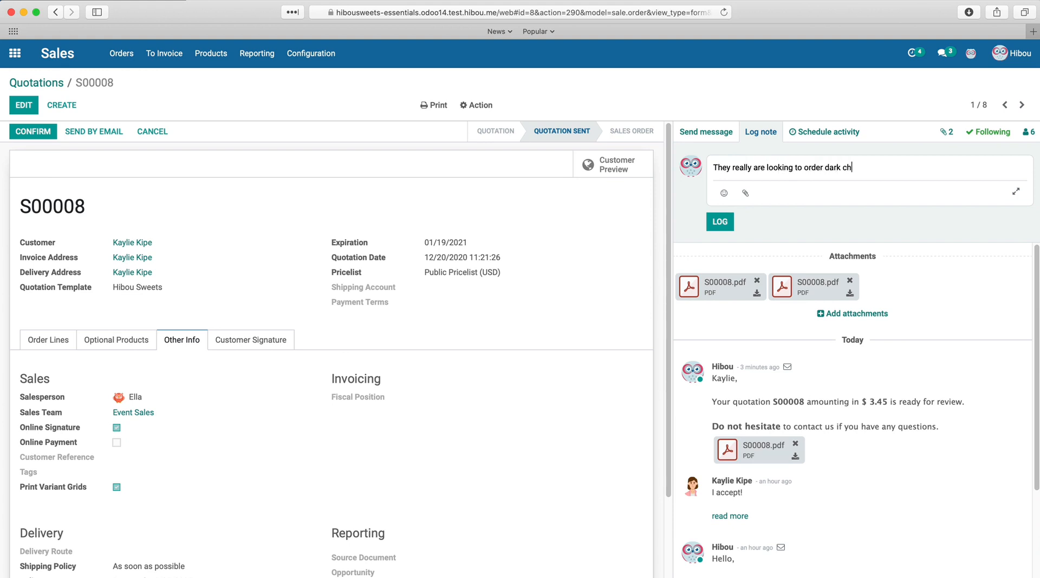
{"action": "type", "text": "ocolate!"}
{"action": "left_click", "coordinate": [726, 220]}
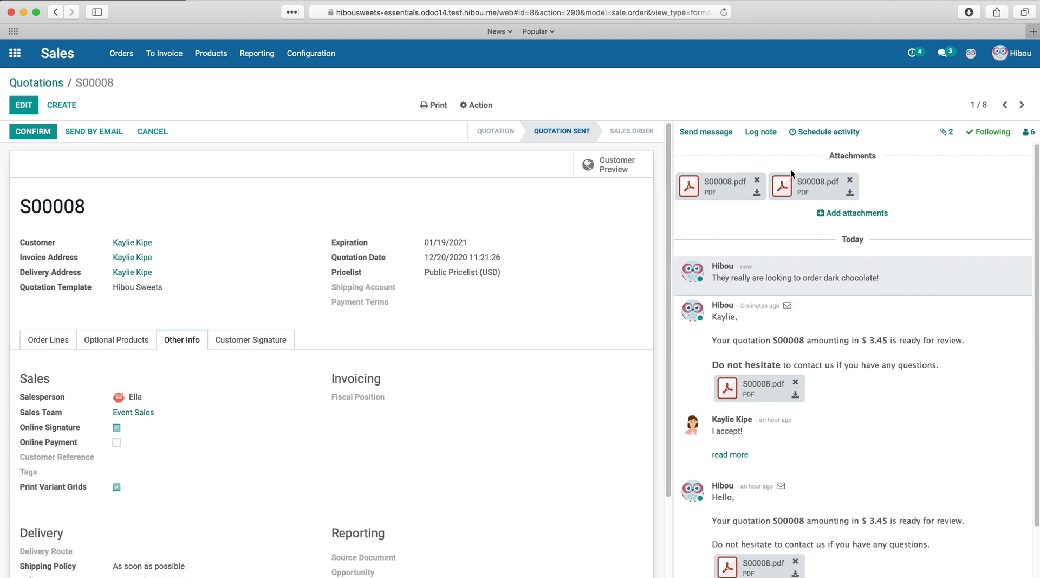
- Log an internal note that mentions the salesperson's internal account, with the text "Please review this quote!"
{"action": "left_click", "coordinate": [760, 132]}
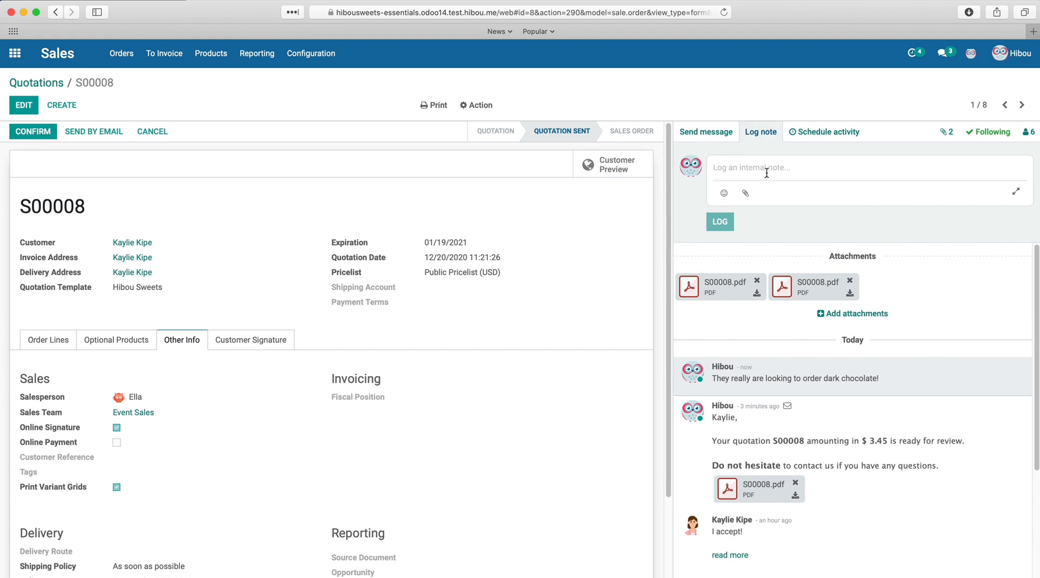
{"action": "type", "text": "@ella"}
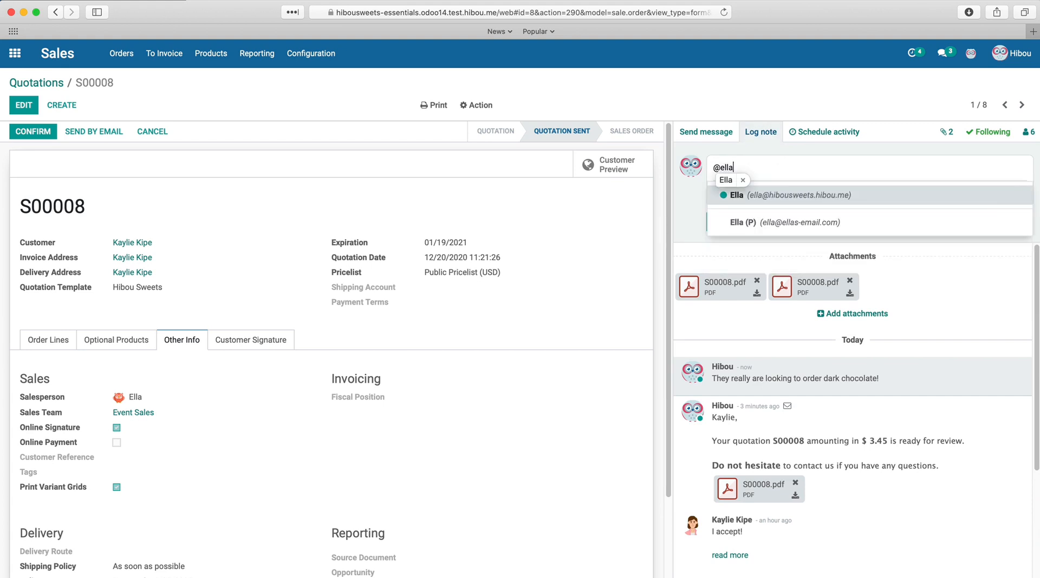
{"action": "key", "text": "Return"}
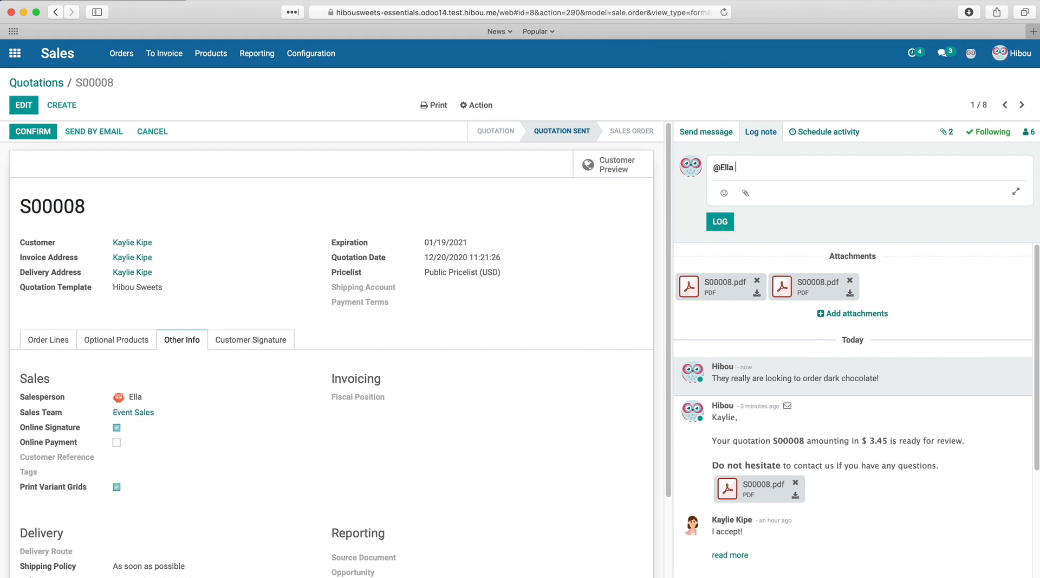
{"action": "type", "text": "Please review this quote!"}
{"action": "left_click", "coordinate": [720, 229]}
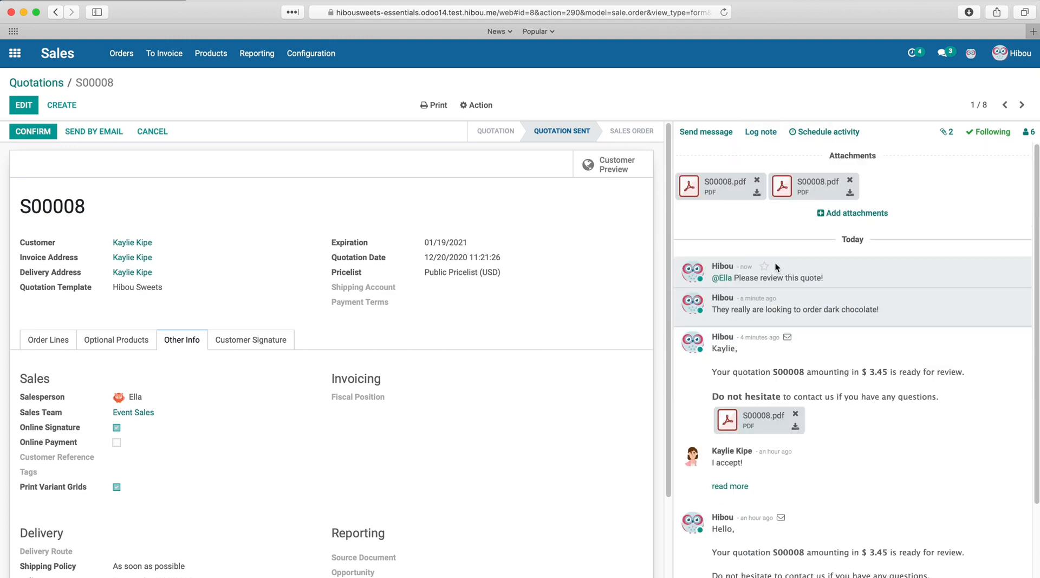
- Log an internal note on the quotation that mentions the #Leadership channel with the text "Please review ASAP!"
{"action": "left_click", "coordinate": [763, 132]}
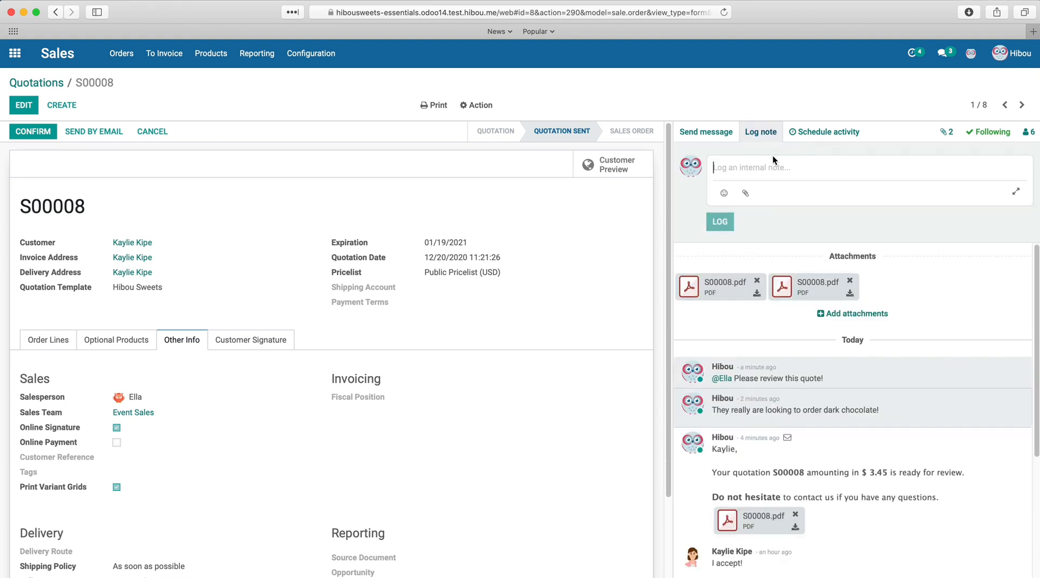
{"action": "type", "text": "@"}
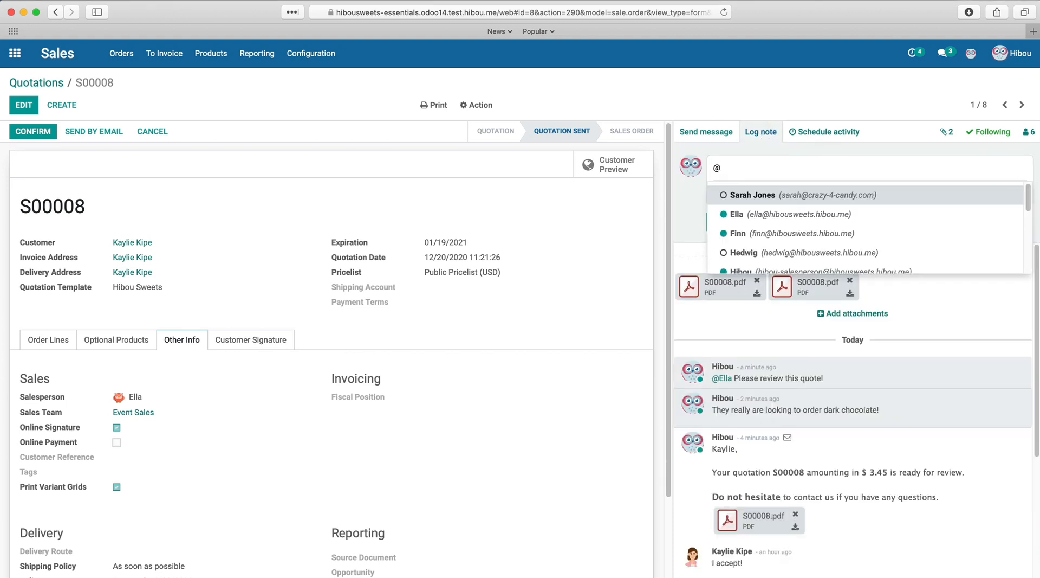
{"action": "key", "text": "BackSpace"}
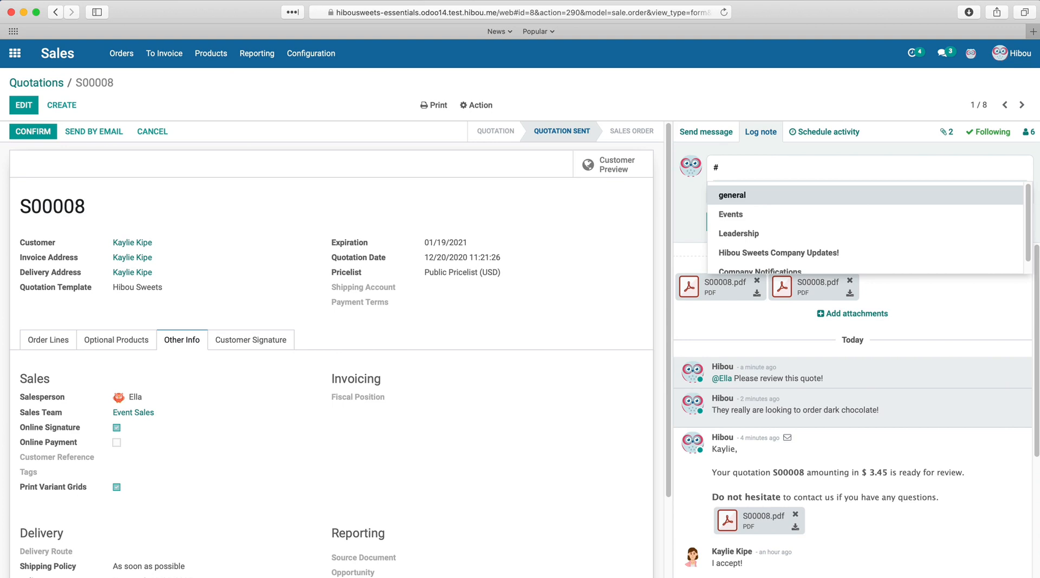
{"action": "key", "text": "Down"}
{"action": "key", "text": "Down"}
{"action": "key", "text": "Return"}
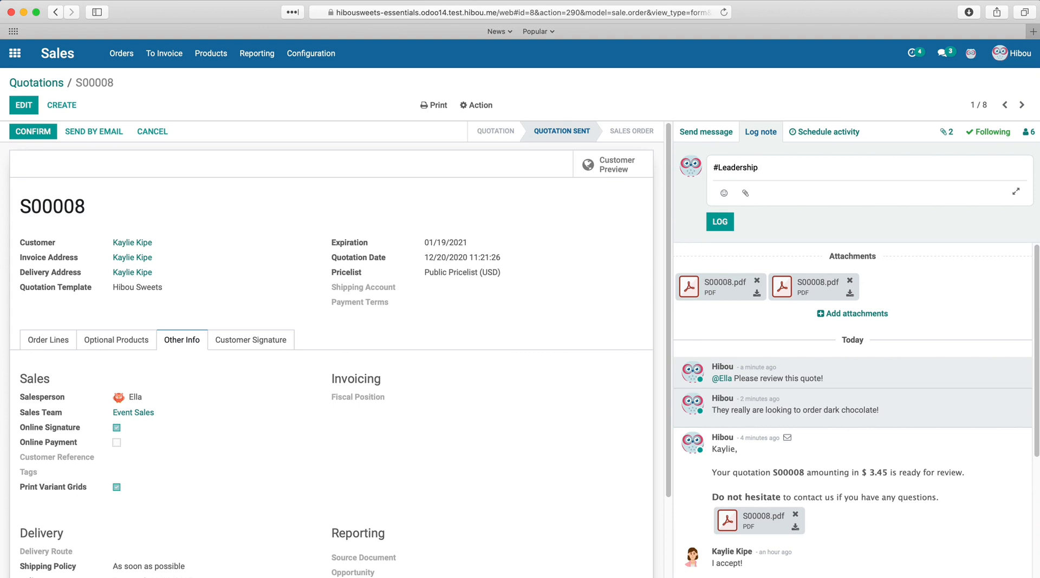
{"action": "type", "text": "Please review ASAP!"}
{"action": "left_click", "coordinate": [725, 214]}
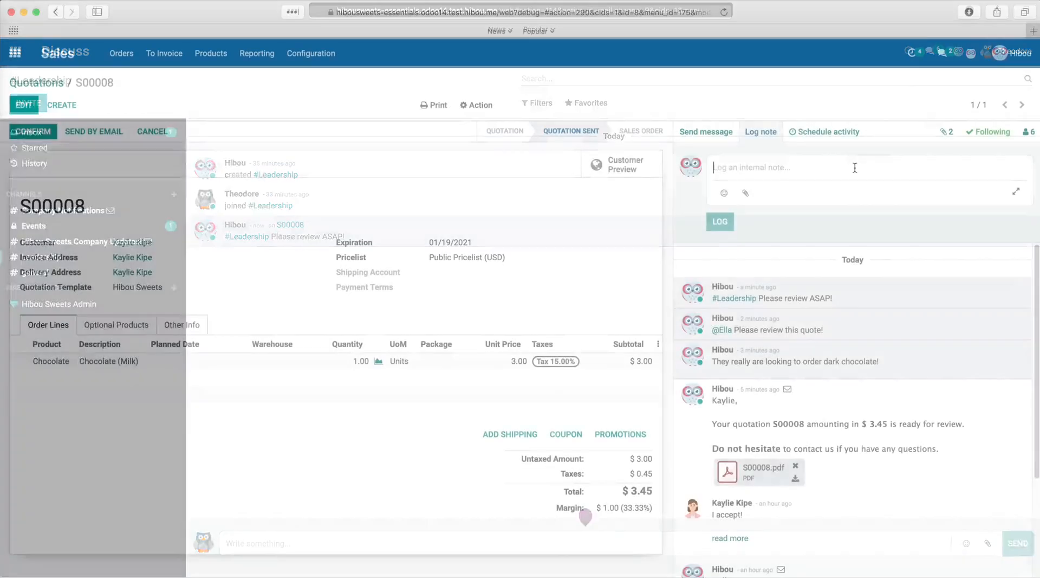
{"action": "left_click", "coordinate": [855, 169]}
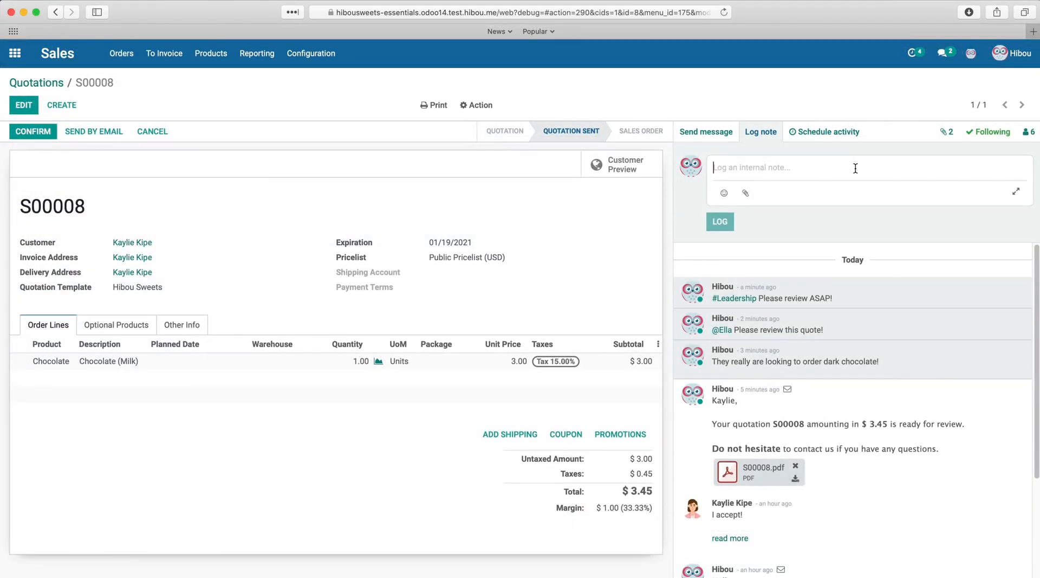
{"action": "type", "text": "@"}
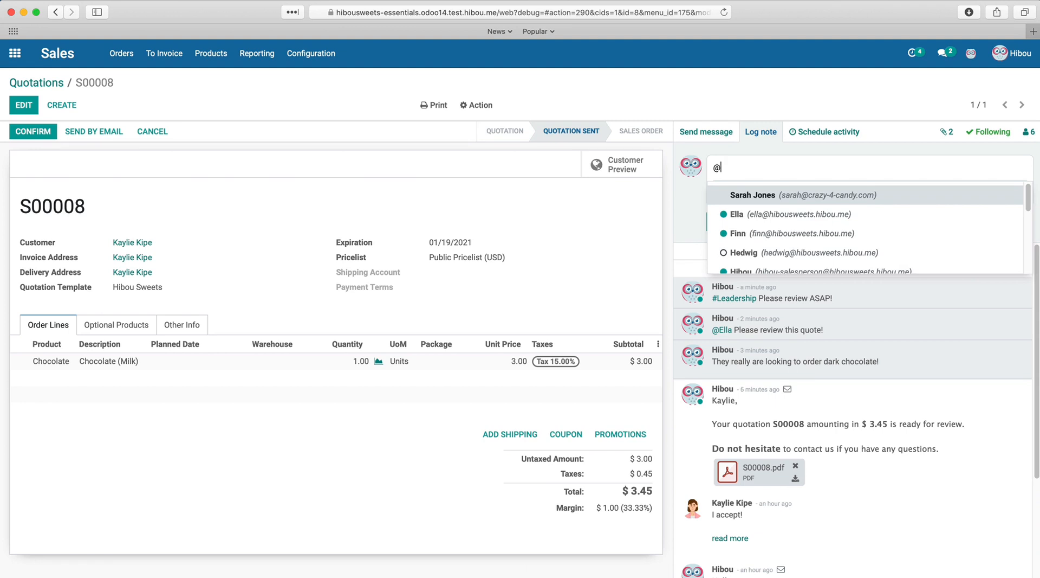
{"action": "key", "text": "Return"}
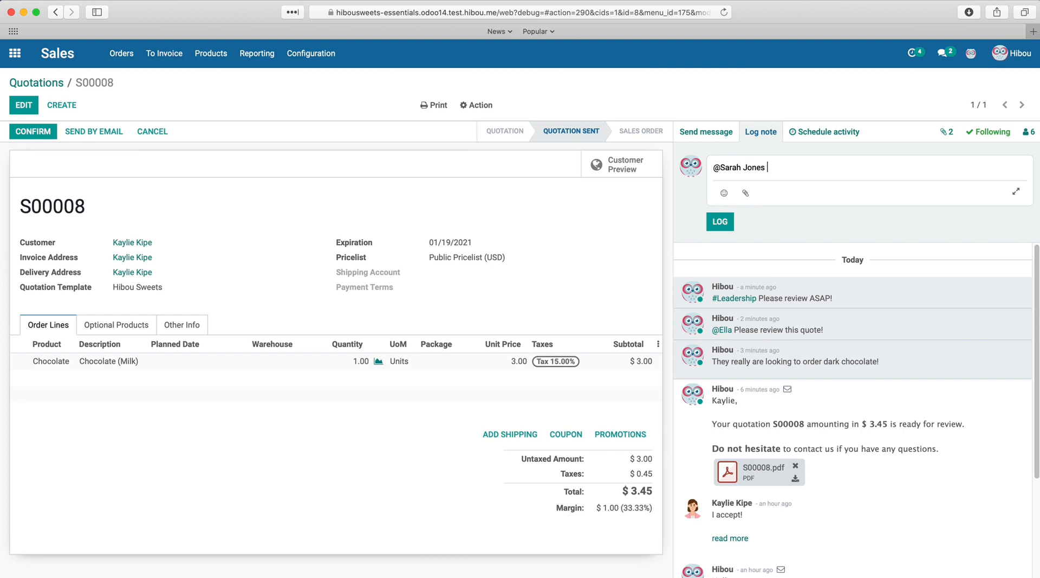
{"action": "key", "text": "super+a"}
{"action": "type", "text": "@"}
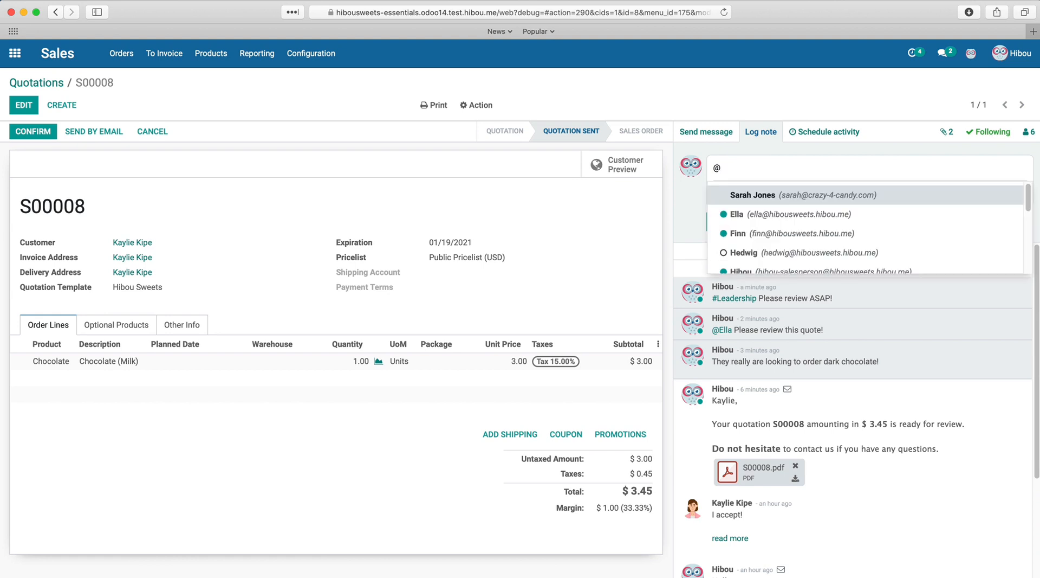
{"action": "key", "text": "Down"}
{"action": "key", "text": "Down"}
{"action": "key", "text": "Return"}
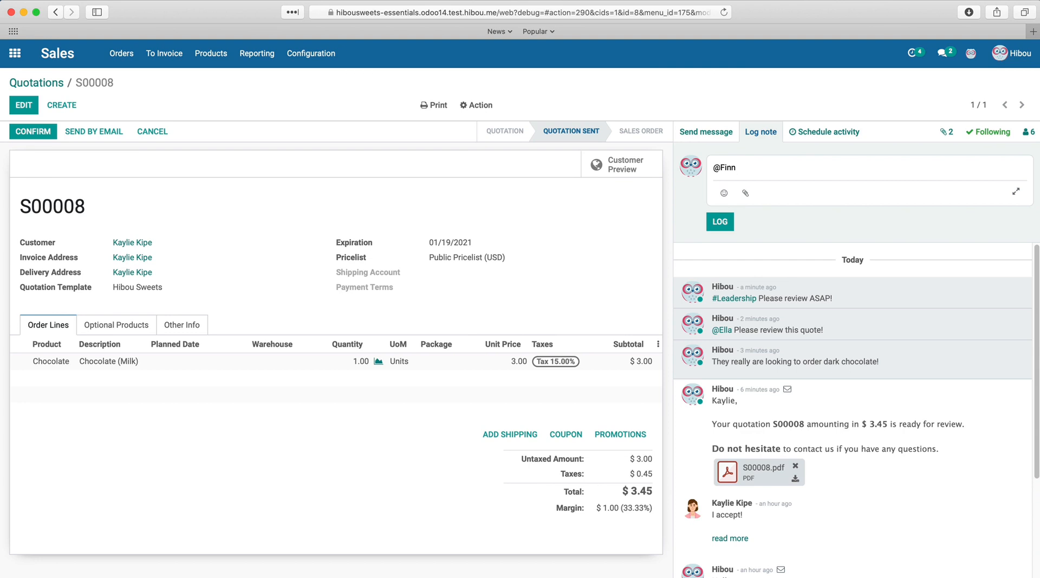
{"action": "key", "text": "super+a"}
{"action": "key", "text": "BackSpace"}
- Set the Chocolate (Milk) line's quantity to 2, save the quotation, and confirm it as a sales order
{"action": "left_click", "coordinate": [25, 105]}
{"action": "left_click", "coordinate": [349, 372]}
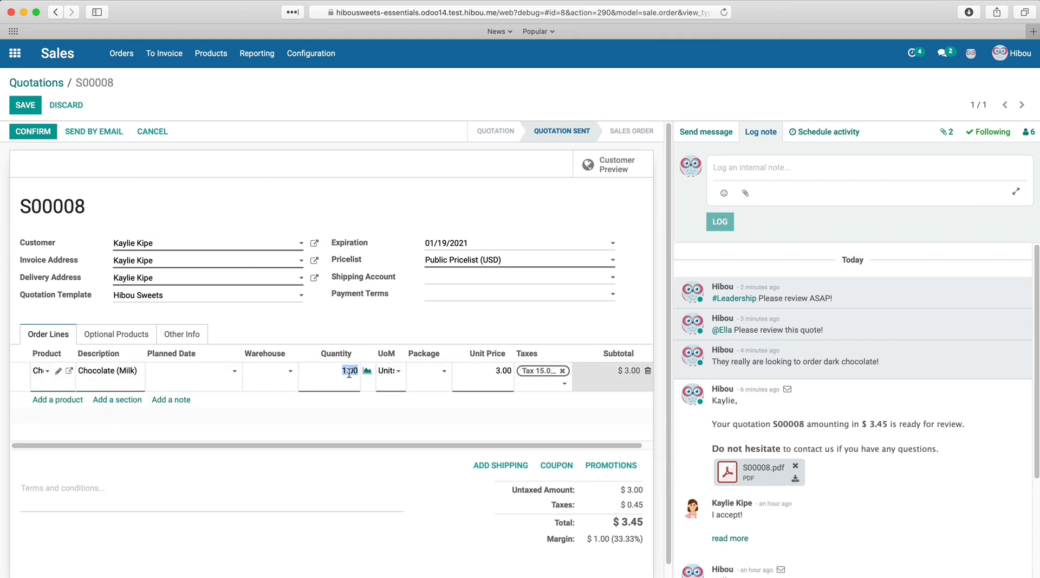
{"action": "type", "text": "2"}
{"action": "left_click", "coordinate": [25, 104]}
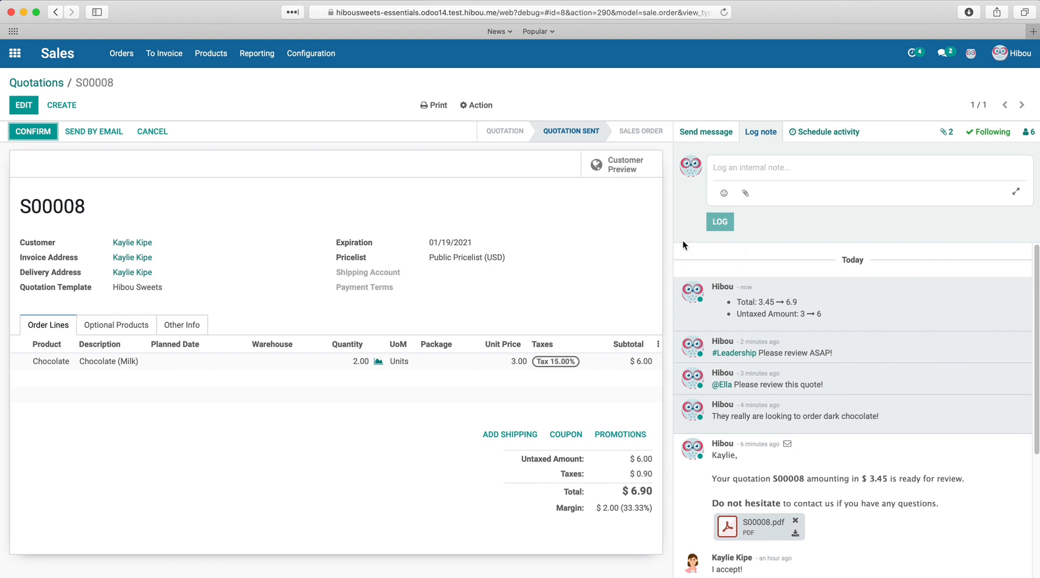
{"action": "left_click", "coordinate": [53, 133]}
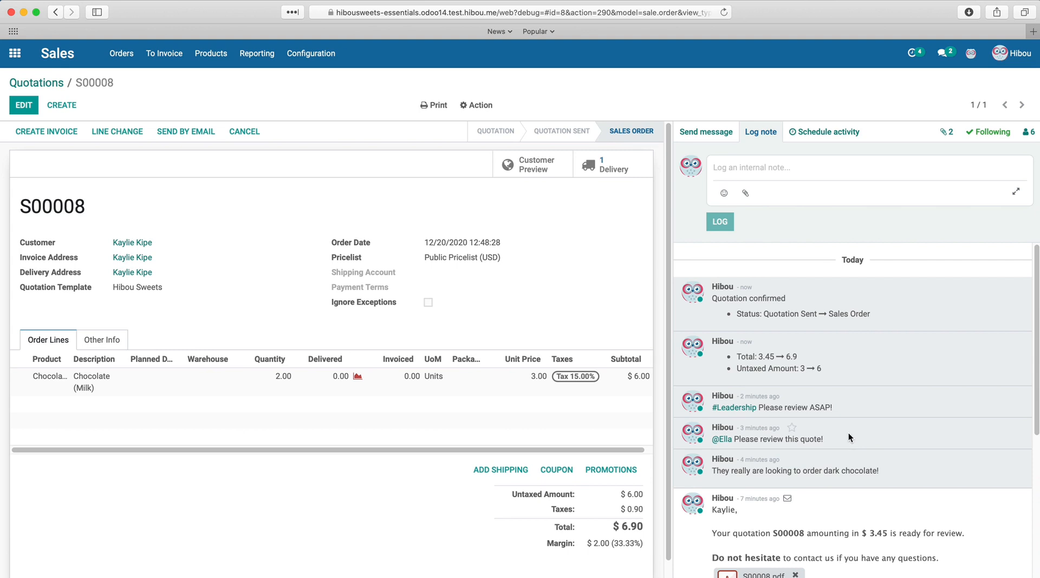
- Start scheduling a To Do activity on the sales order, due 12/22/2020 and assigned to the order's salesperson
{"action": "left_click", "coordinate": [861, 136]}
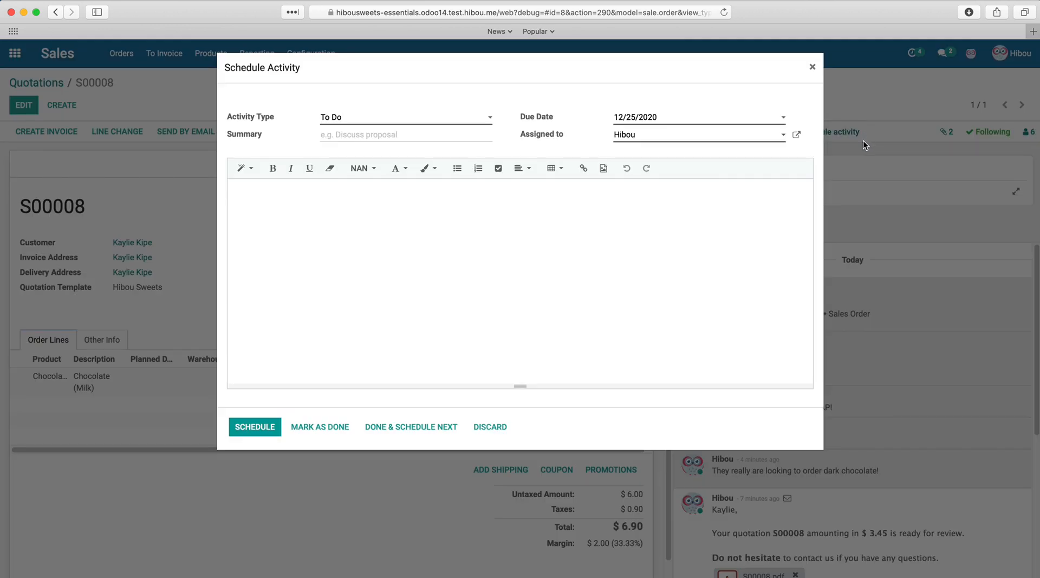
{"action": "left_click", "coordinate": [474, 118]}
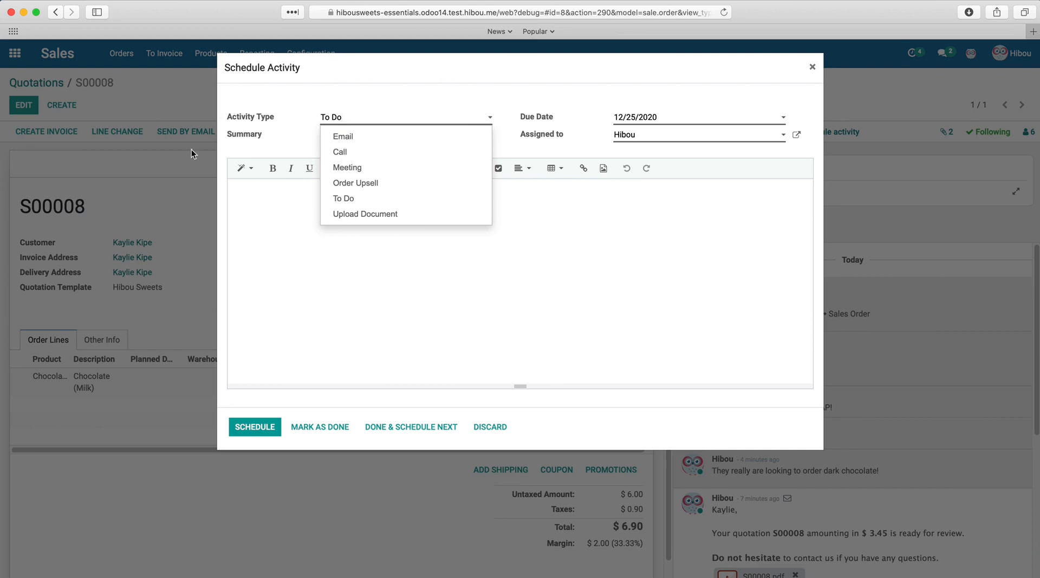
{"action": "left_click", "coordinate": [530, 316]}
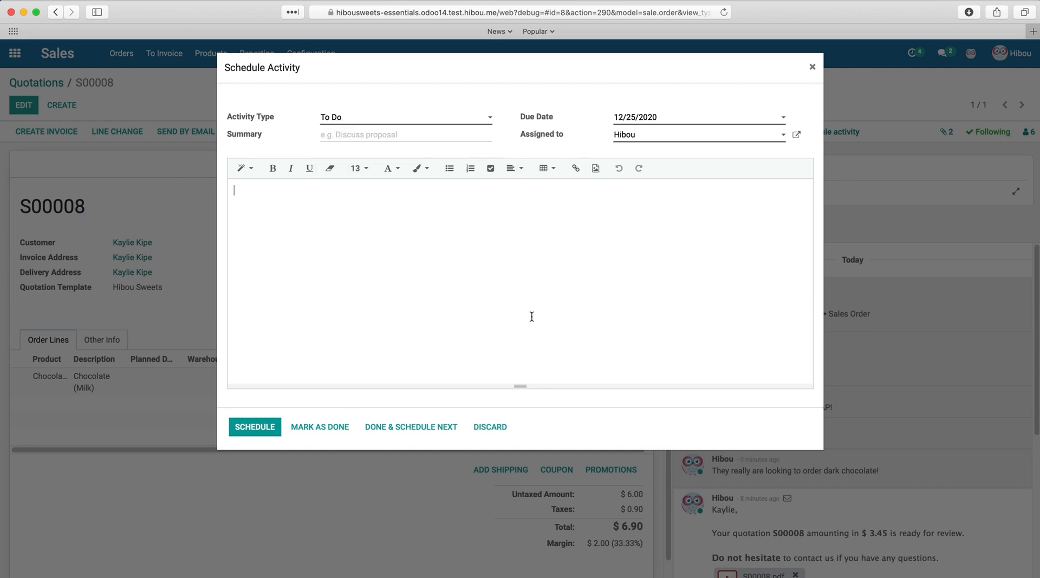
{"action": "left_click", "coordinate": [706, 120]}
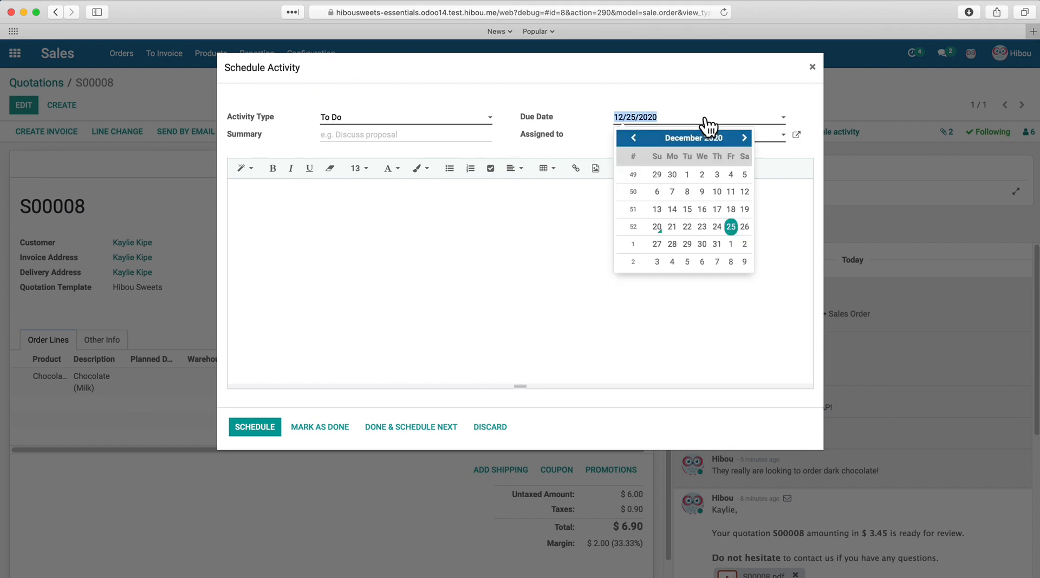
{"action": "left_click", "coordinate": [687, 226]}
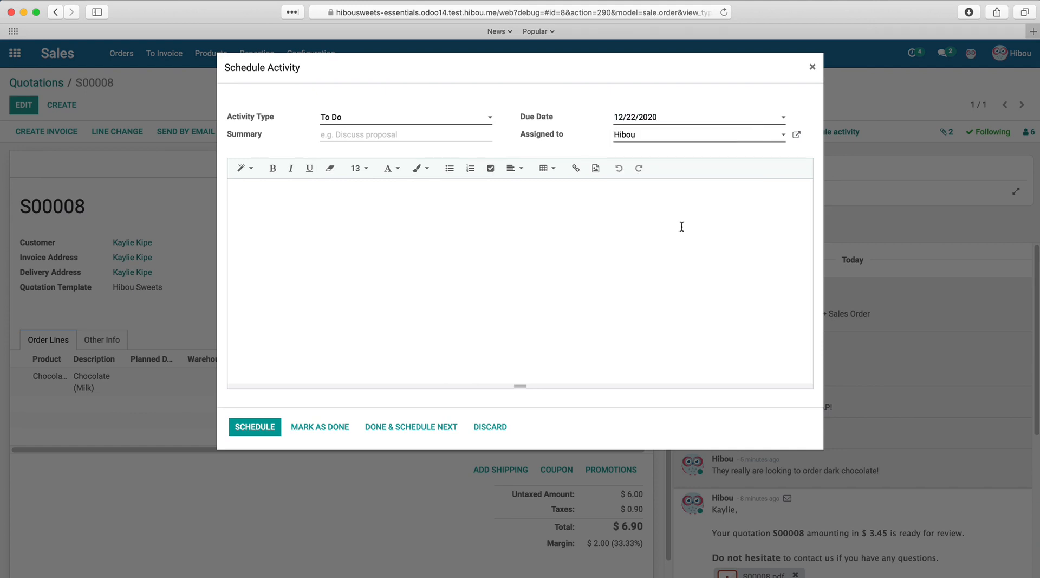
{"action": "left_click", "coordinate": [699, 138]}
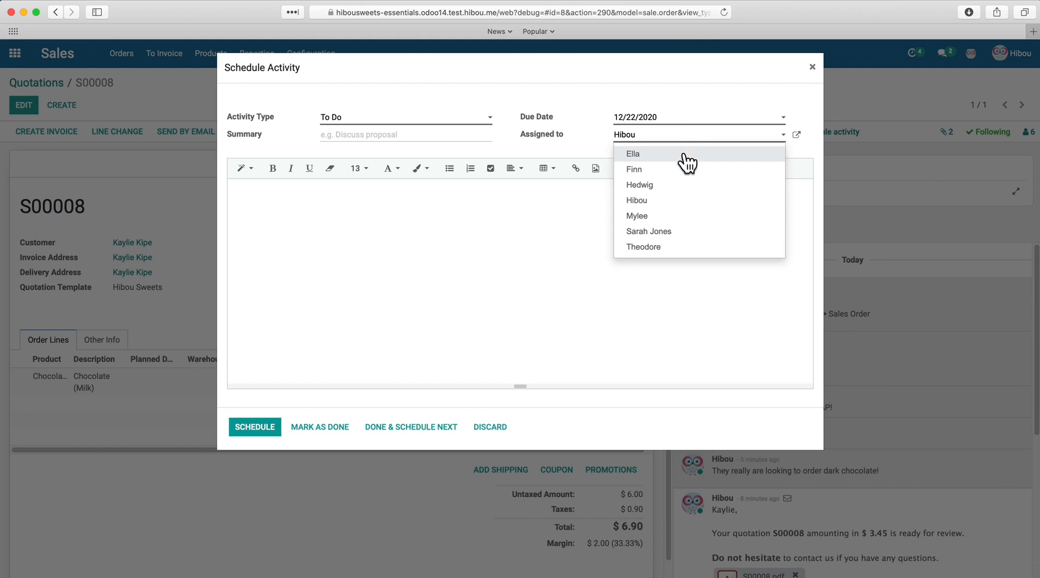
{"action": "left_click", "coordinate": [685, 155]}
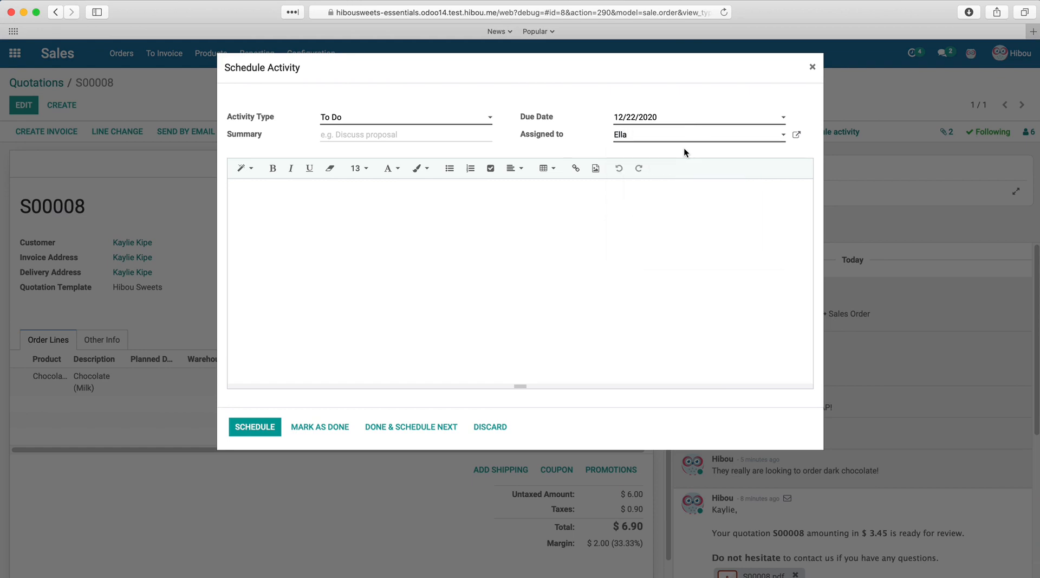
- Give the activity the summary "Follow Up" and the note "Please send her some more information!", and schedule it
{"action": "left_click", "coordinate": [447, 137]}
{"action": "type", "text": "Follow Up"}
{"action": "left_click", "coordinate": [415, 239]}
{"action": "type", "text": "Please send her some more infor"}
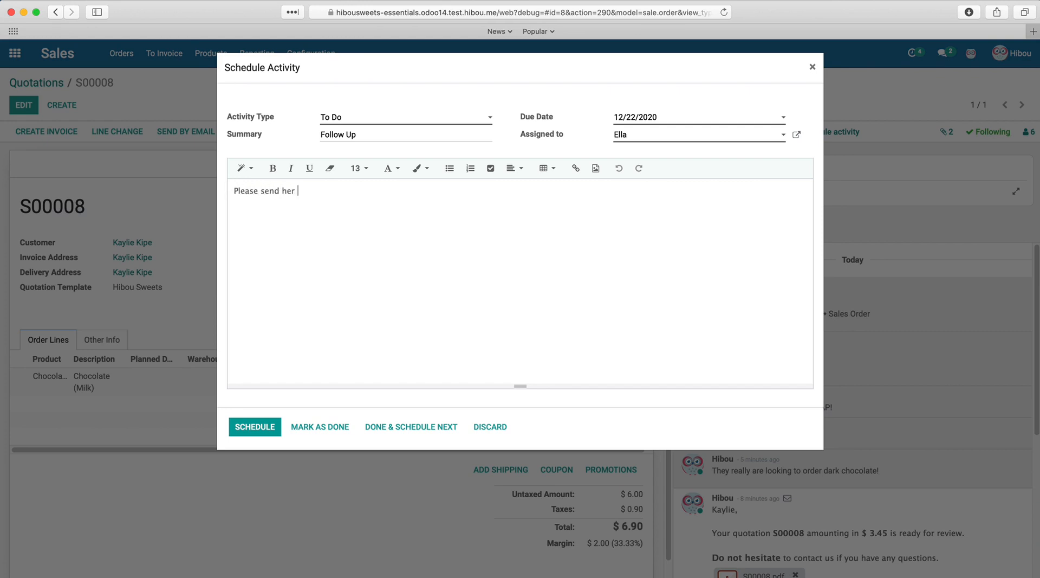
{"action": "type", "text": "mation!"}
{"action": "left_click", "coordinate": [266, 426]}
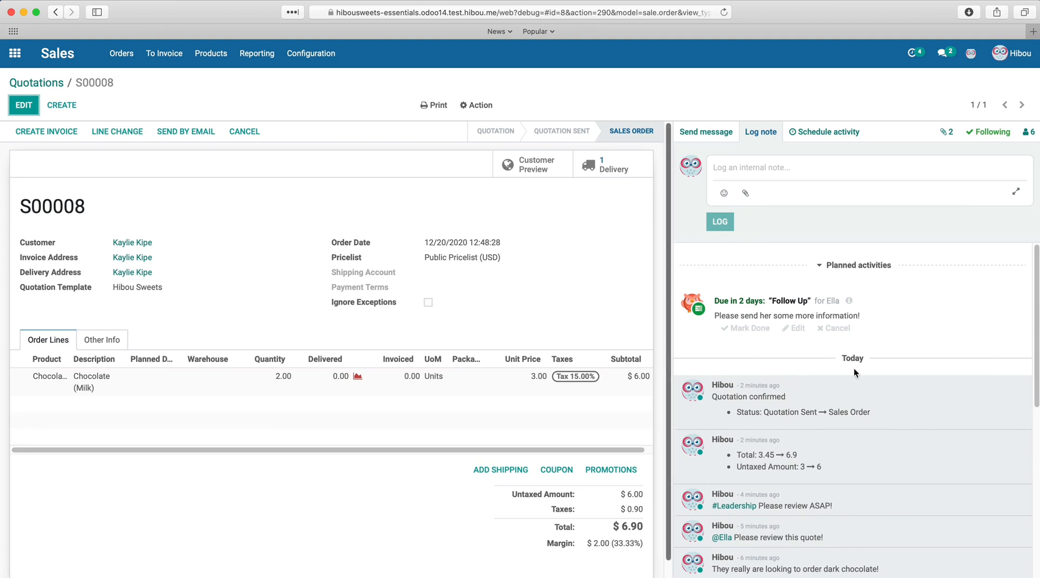
- Show the planned Follow Up activity's details and change its due date to 12/23/2020
{"action": "left_click", "coordinate": [848, 302]}
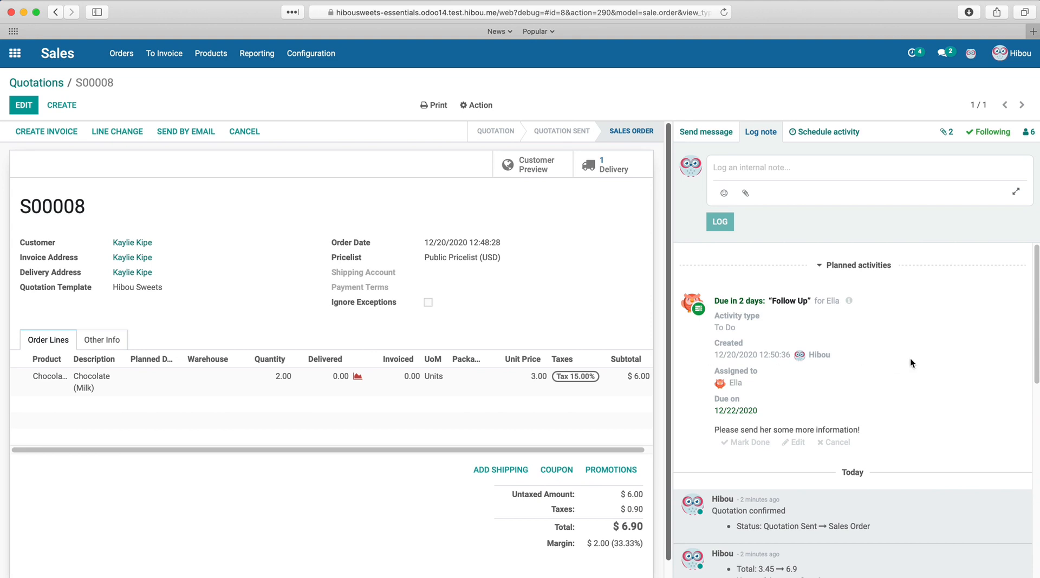
{"action": "scroll", "coordinate": [910, 365], "scroll_direction": "down", "scroll_amount": 1}
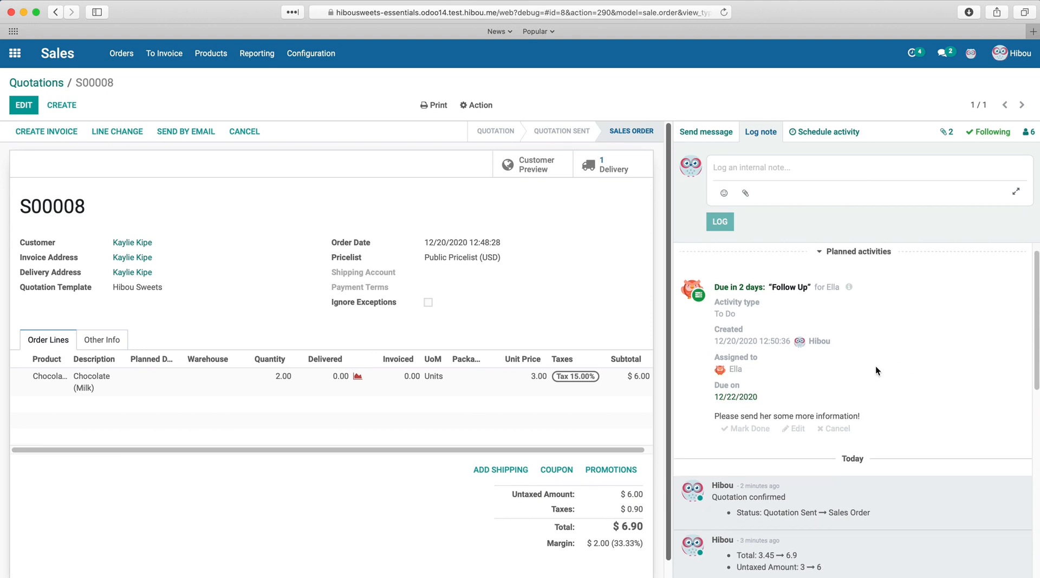
{"action": "left_click", "coordinate": [796, 428]}
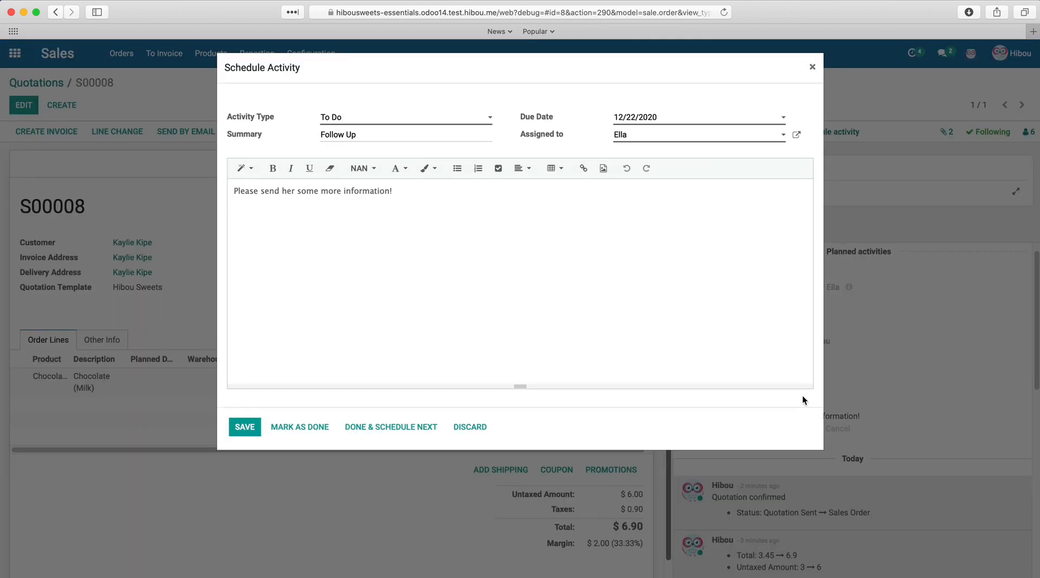
{"action": "left_click", "coordinate": [730, 121]}
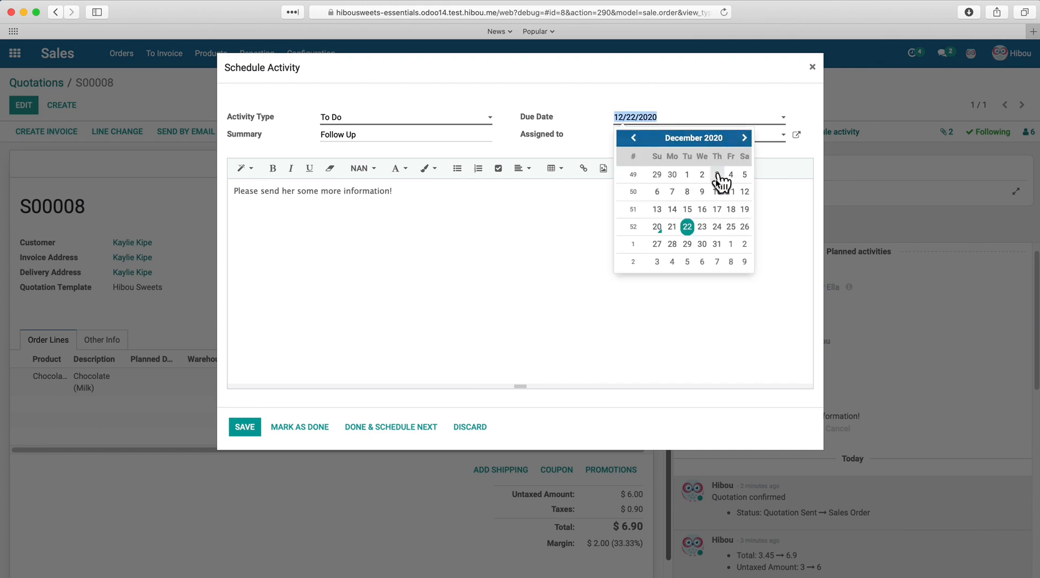
{"action": "left_click", "coordinate": [715, 226]}
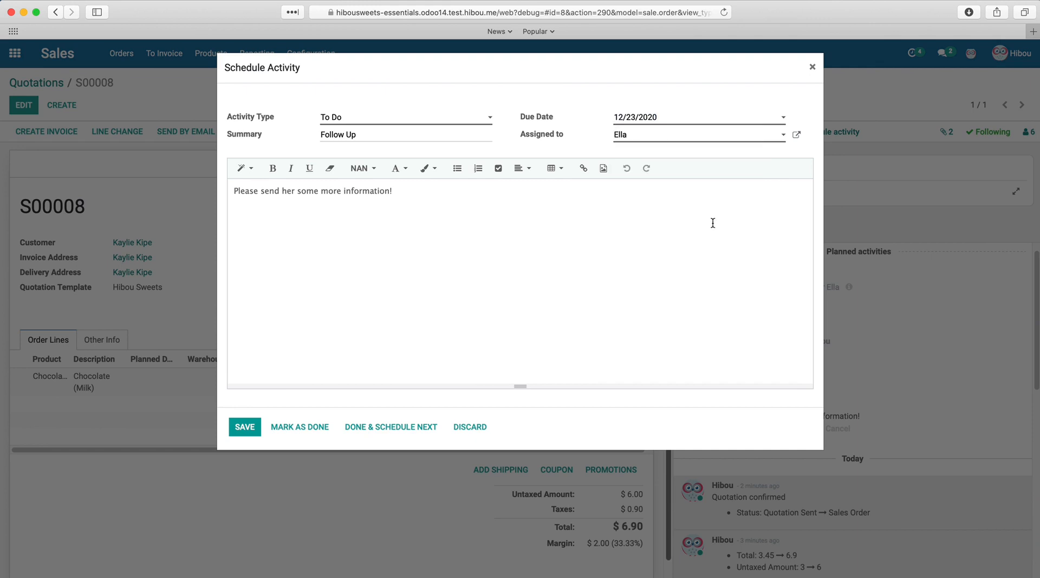
{"action": "left_click", "coordinate": [245, 427]}
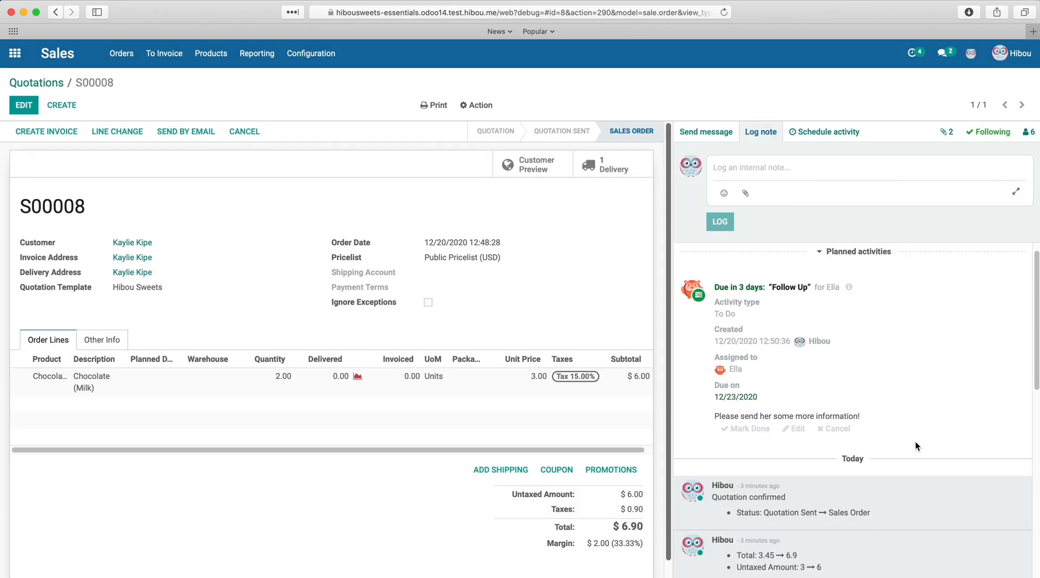
- Set the Follow Up activity's due date to 12/20/2020 and save it
{"action": "left_click", "coordinate": [796, 428]}
{"action": "left_click", "coordinate": [672, 117]}
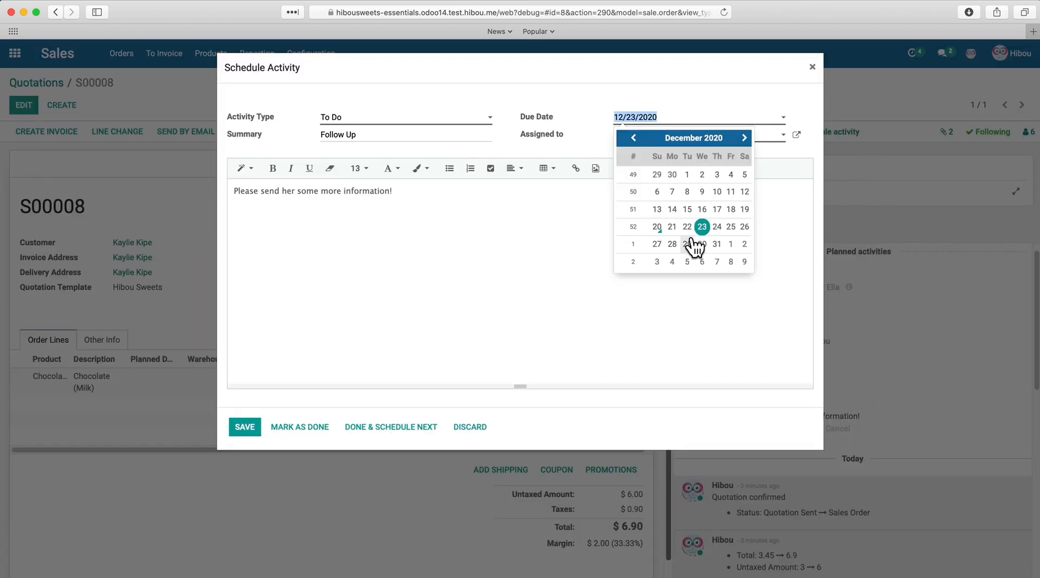
{"action": "left_click", "coordinate": [658, 227]}
{"action": "left_click", "coordinate": [244, 427]}
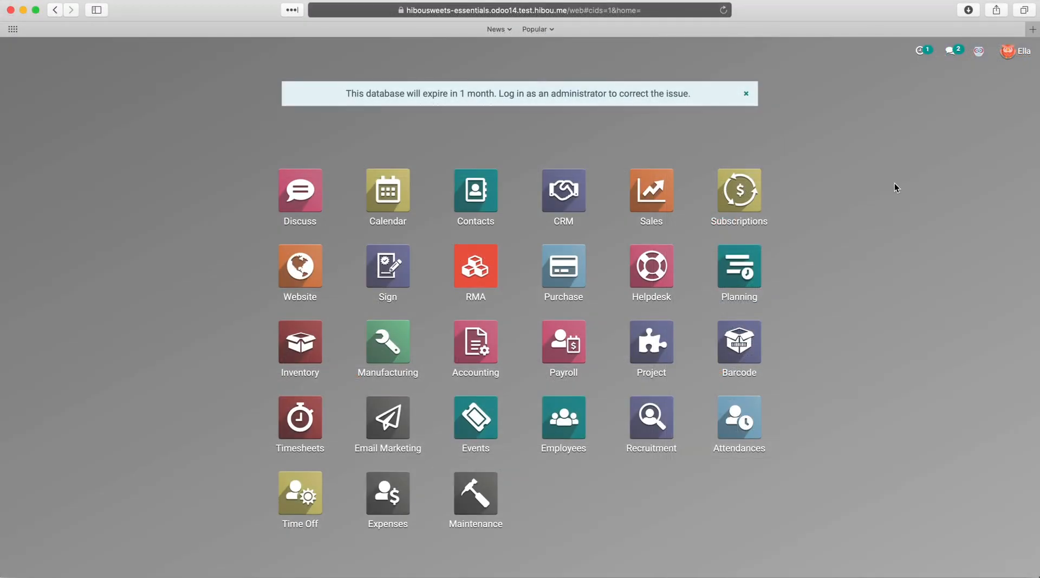
- In the salesperson's account, list the sales orders with activities due today and open the one listed
{"action": "left_click", "coordinate": [923, 58]}
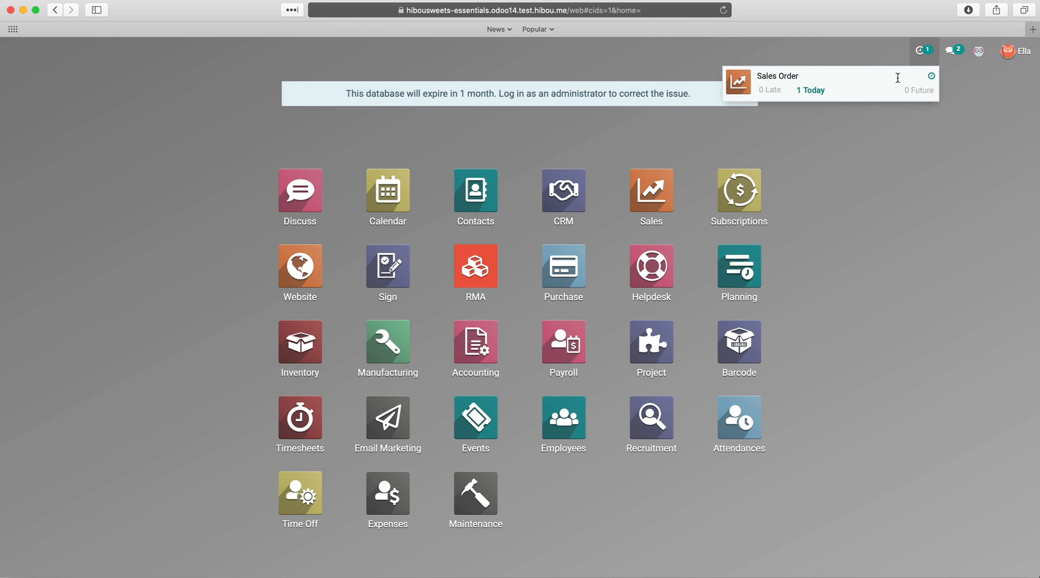
{"action": "left_click", "coordinate": [800, 93]}
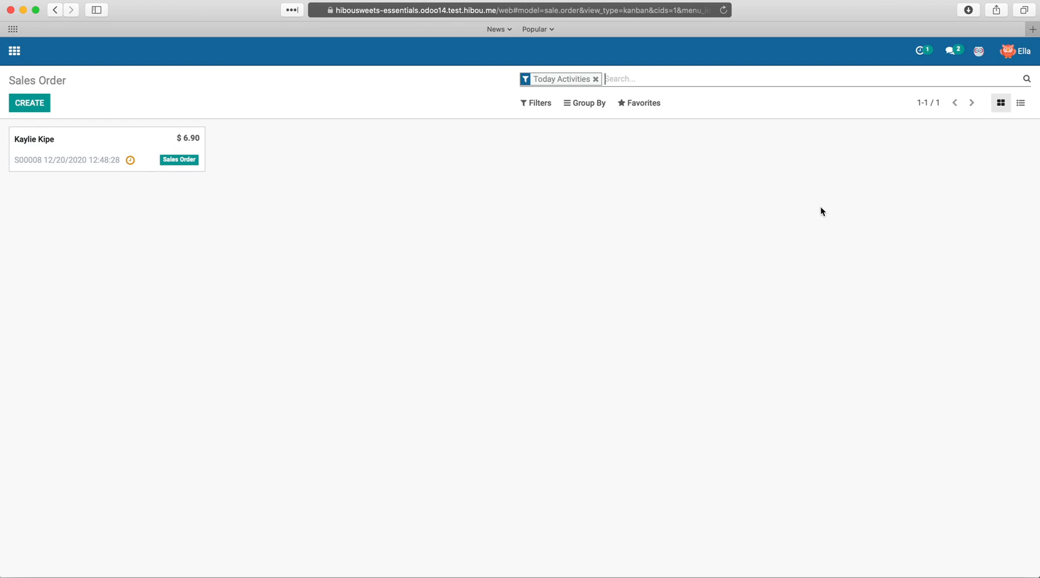
{"action": "left_click", "coordinate": [126, 146]}
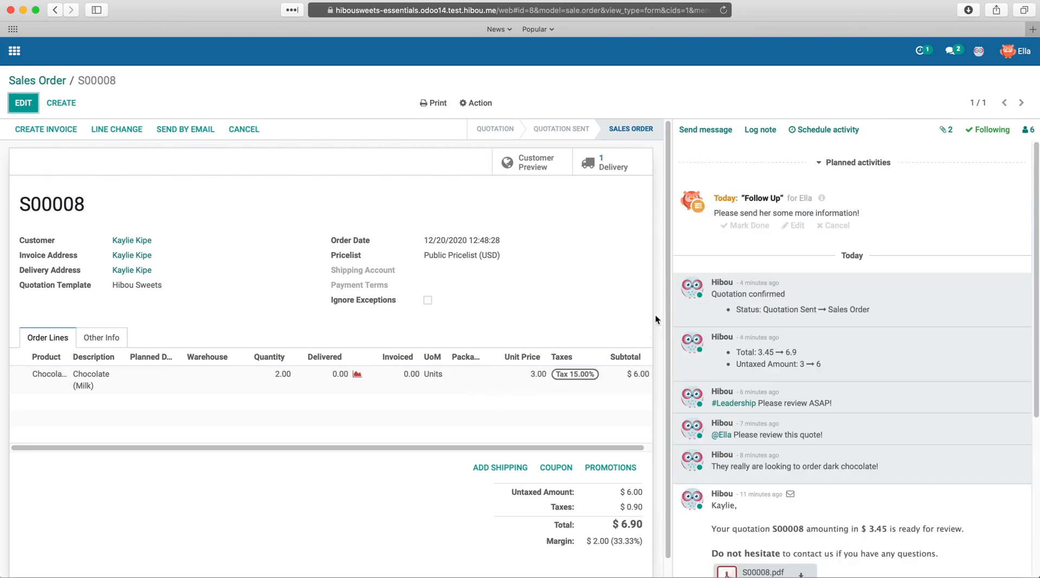
- Mark the Follow Up activity done with the feedback "Sent her all of the info I have", choosing to schedule a next activity
{"action": "left_click", "coordinate": [744, 230]}
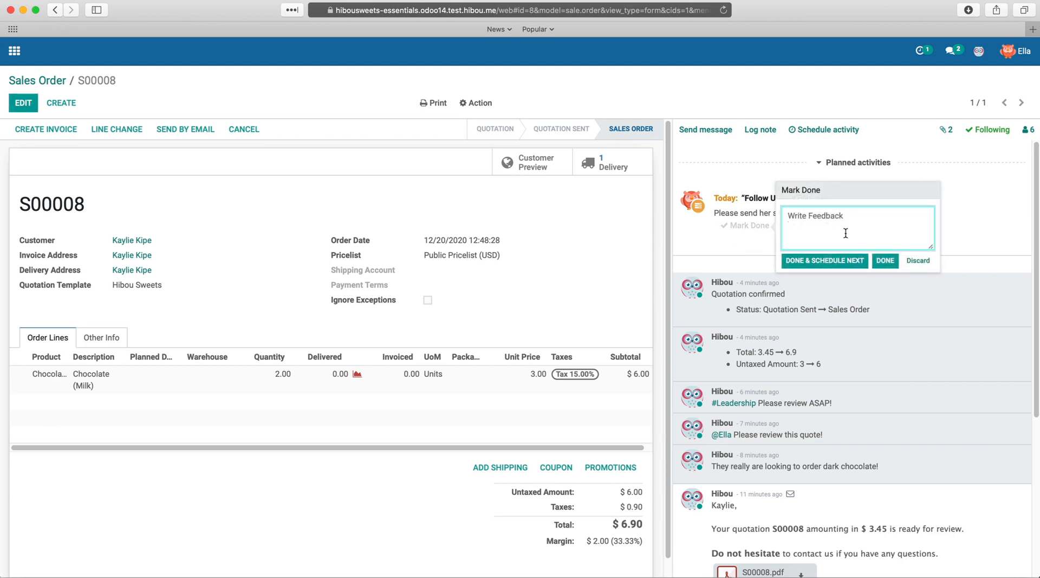
{"action": "type", "text": "Sent her all of the info I have"}
{"action": "left_click", "coordinate": [796, 261]}
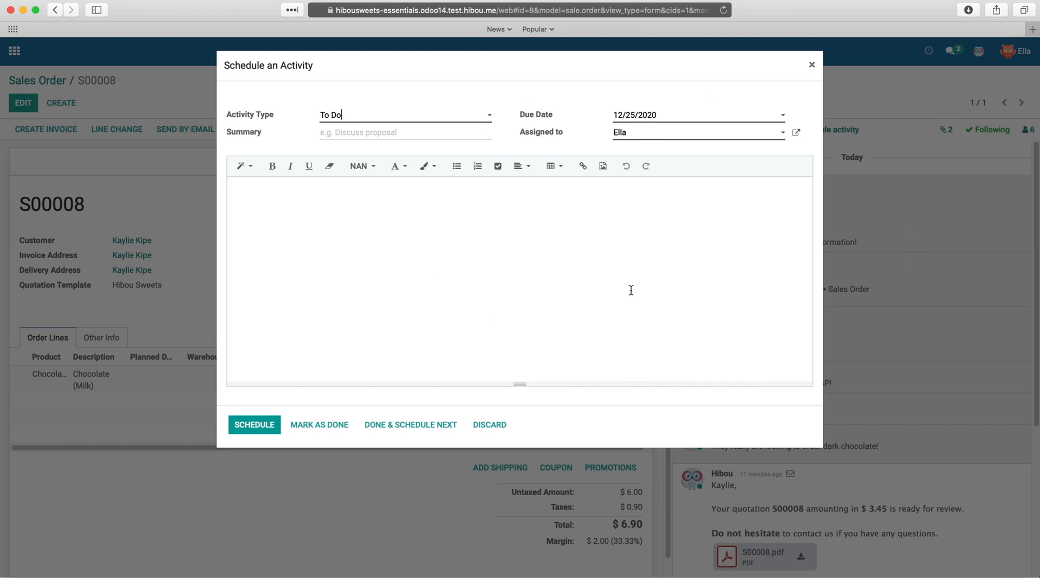
- Dismiss the next-activity form without scheduling anything and point out the original note in the completed Follow Up entry of the chatter
{"action": "left_click", "coordinate": [816, 66]}
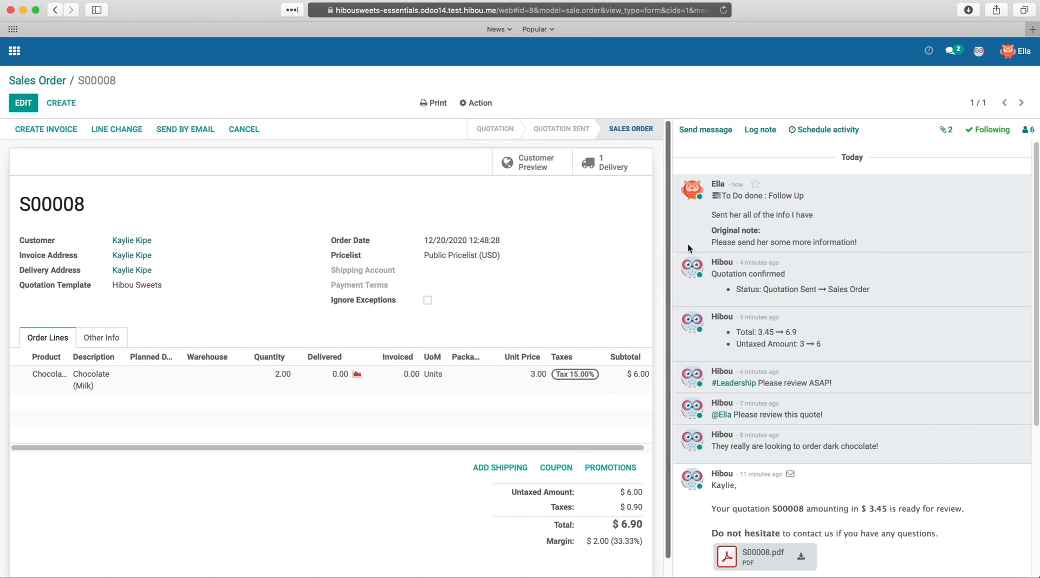
{"action": "left_click_drag", "start_coordinate": [700, 242], "coordinate": [865, 242]}
{"action": "left_click", "coordinate": [866, 242]}
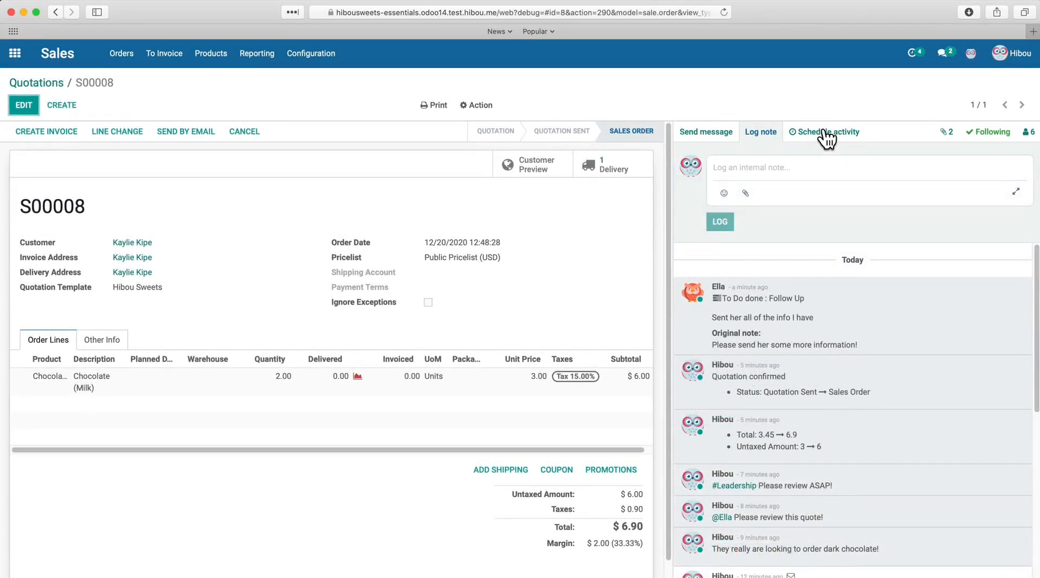
{"action": "left_click", "coordinate": [824, 132]}
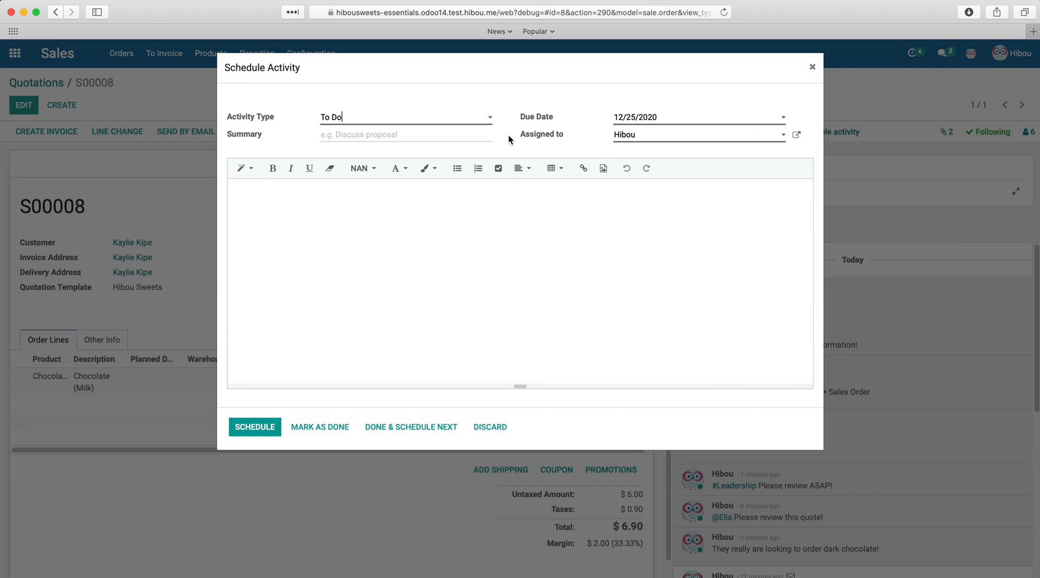
{"action": "left_click", "coordinate": [420, 124]}
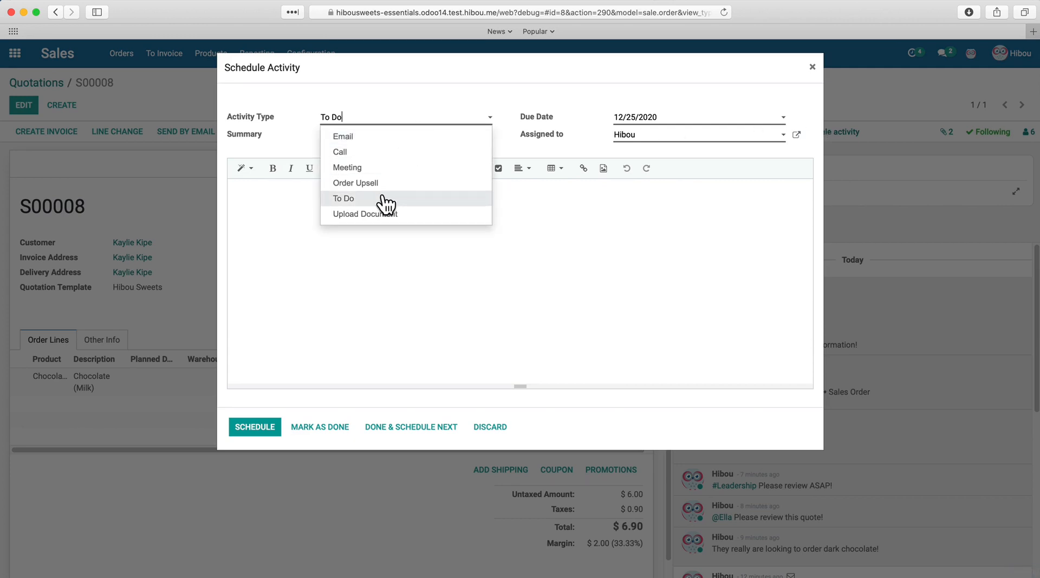
{"action": "left_click", "coordinate": [387, 169]}
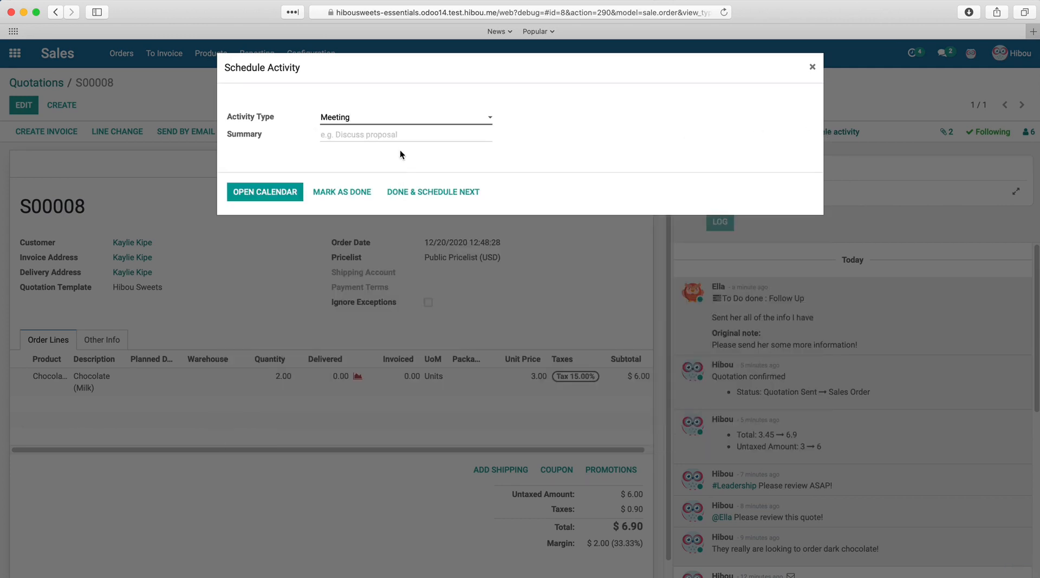
{"action": "left_click", "coordinate": [400, 135]}
{"action": "type", "text": "Sales Followup"}
{"action": "left_click", "coordinate": [278, 192]}
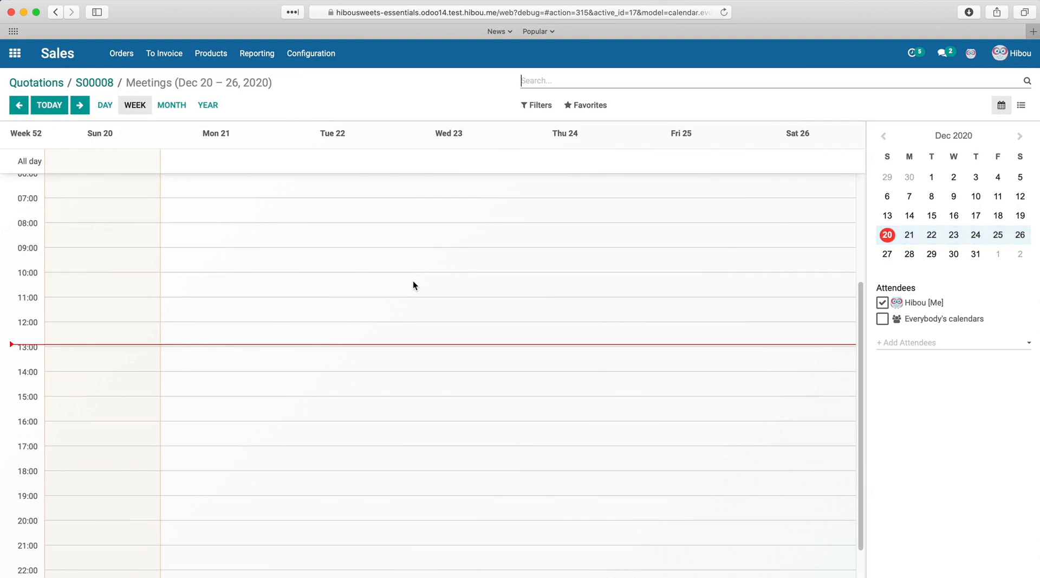
- Place the Sales Followup meeting at 12:00 on Monday, December 21 and open its full form for editing
{"action": "left_click", "coordinate": [219, 331]}
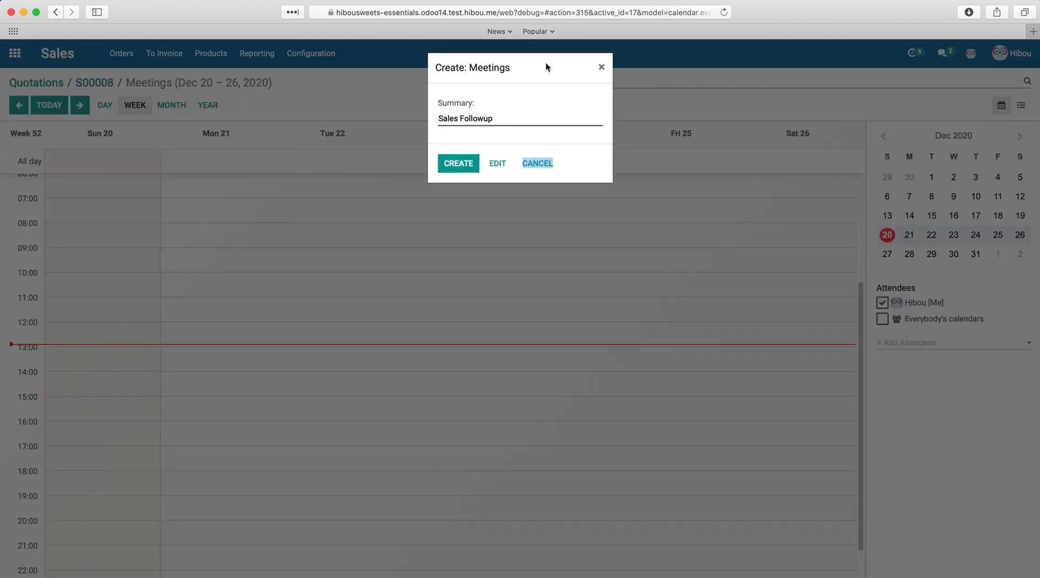
{"action": "left_click", "coordinate": [538, 115]}
{"action": "left_click", "coordinate": [498, 163]}
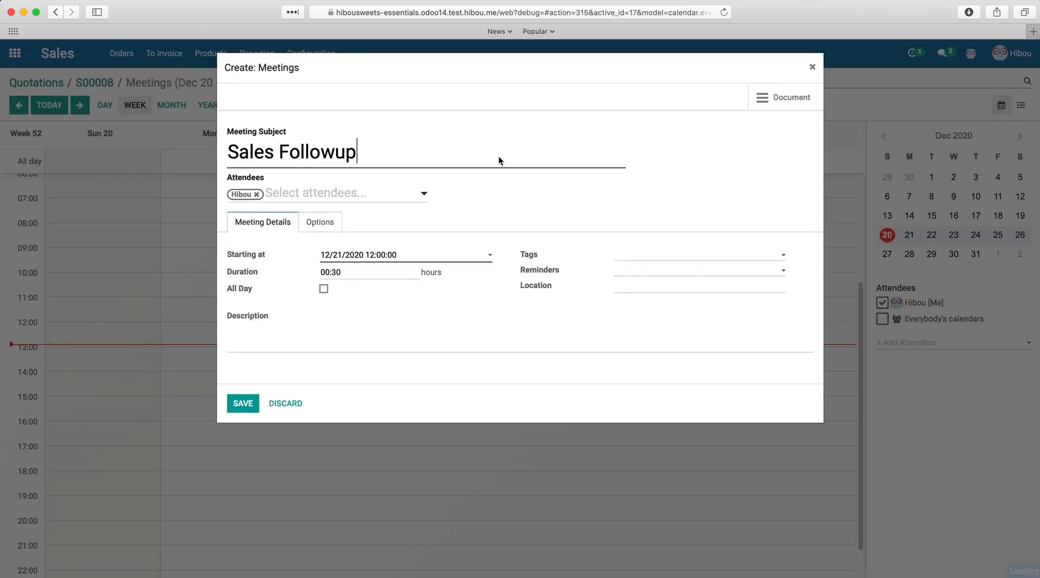
- Add the customer as a meeting attendee, check the meeting's options, then save it and return to the sales order
{"action": "left_click", "coordinate": [342, 196]}
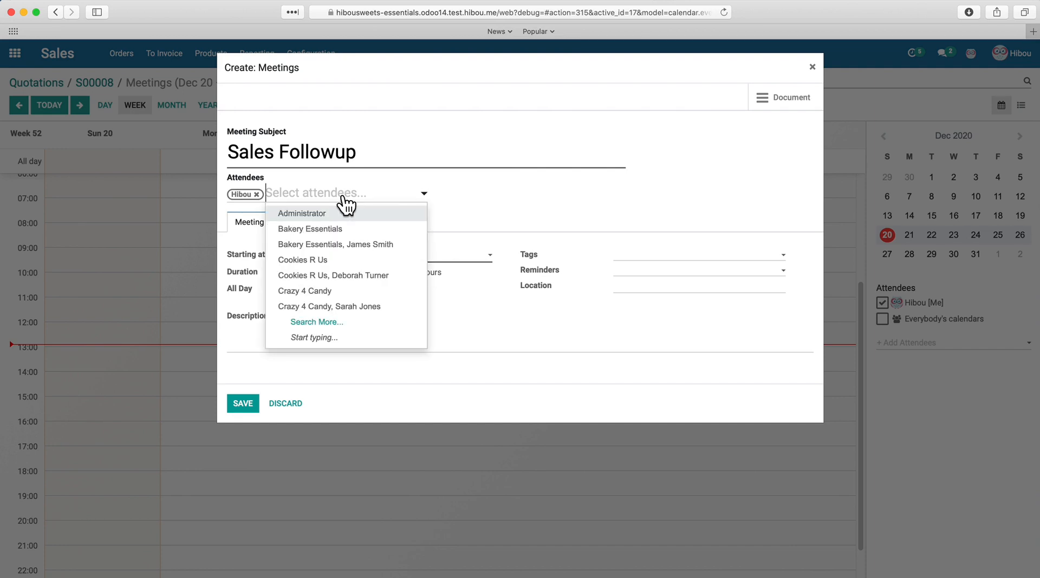
{"action": "type", "text": "kaylie"}
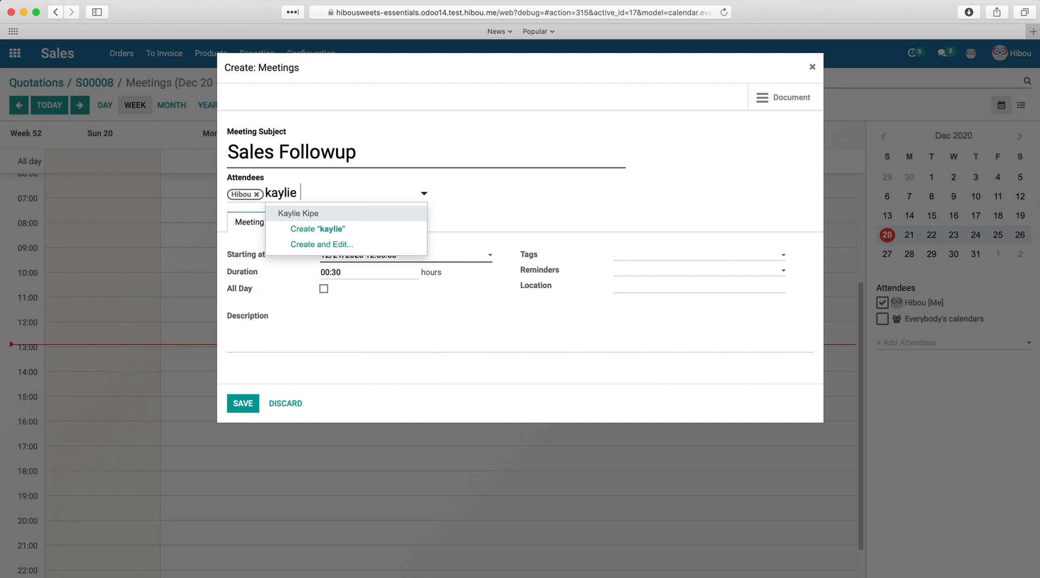
{"action": "key", "text": "Return"}
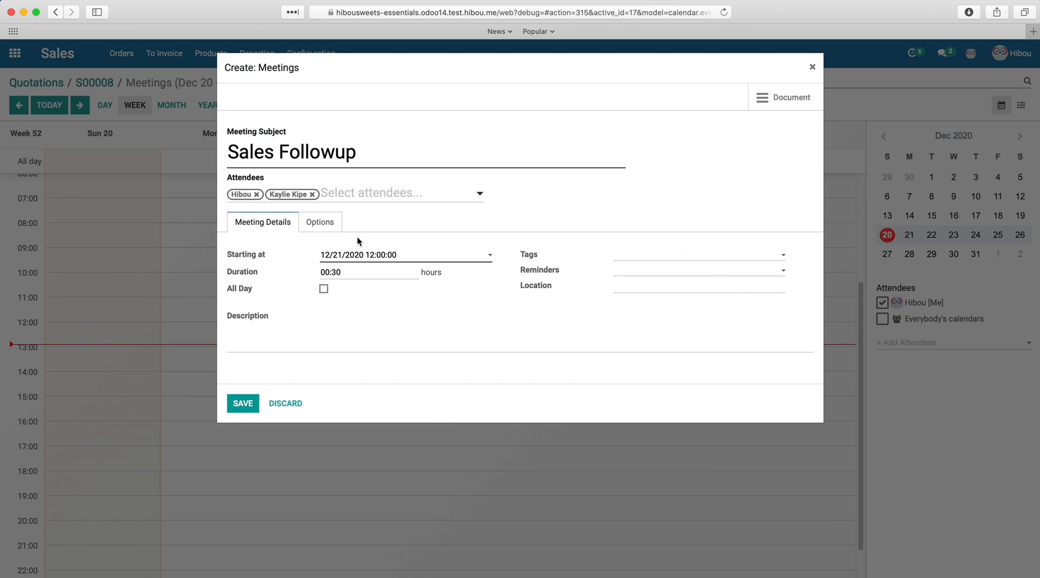
{"action": "left_click", "coordinate": [340, 220]}
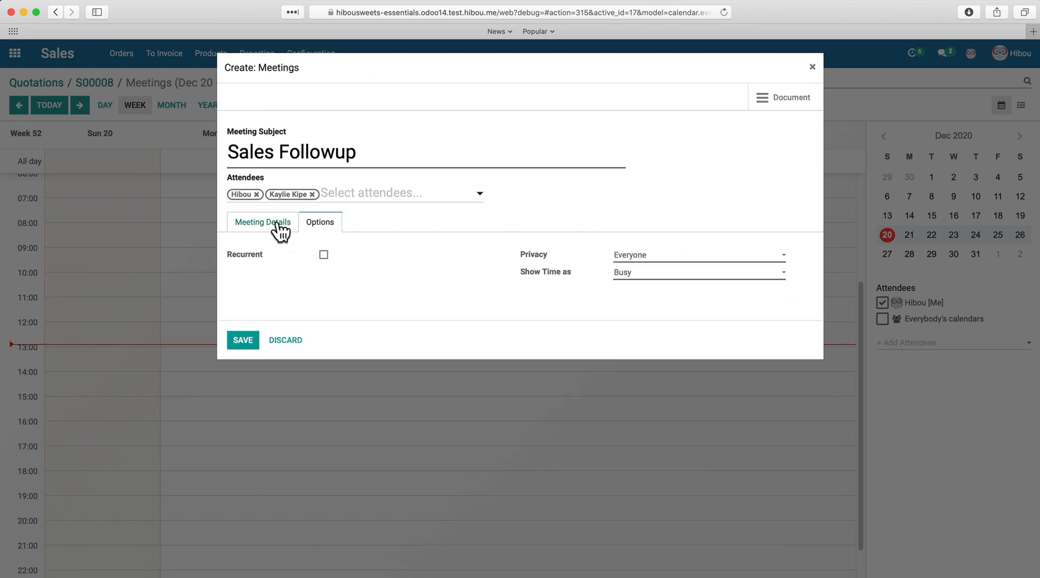
{"action": "left_click", "coordinate": [275, 225]}
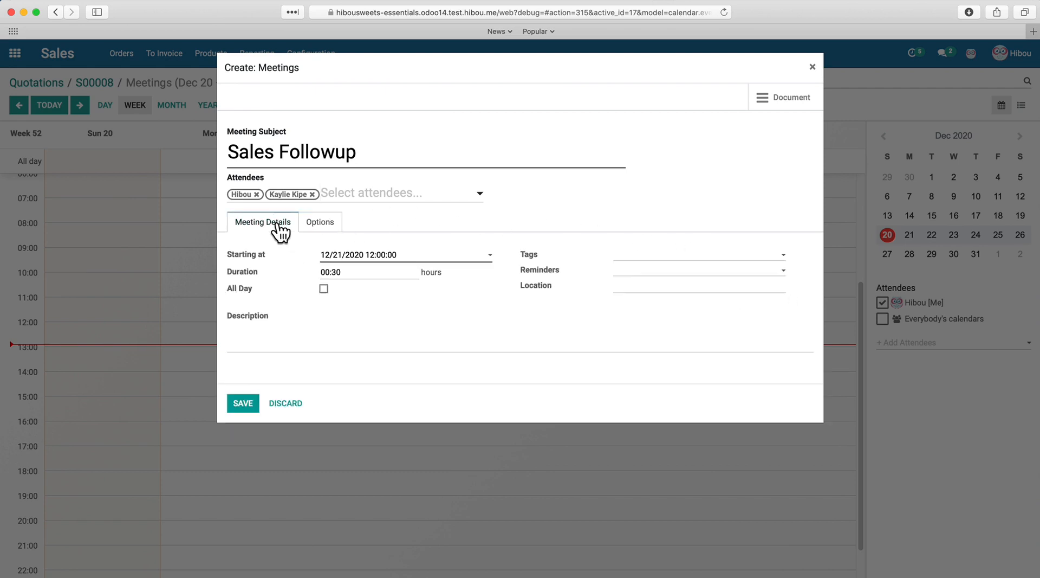
{"action": "left_click", "coordinate": [243, 403]}
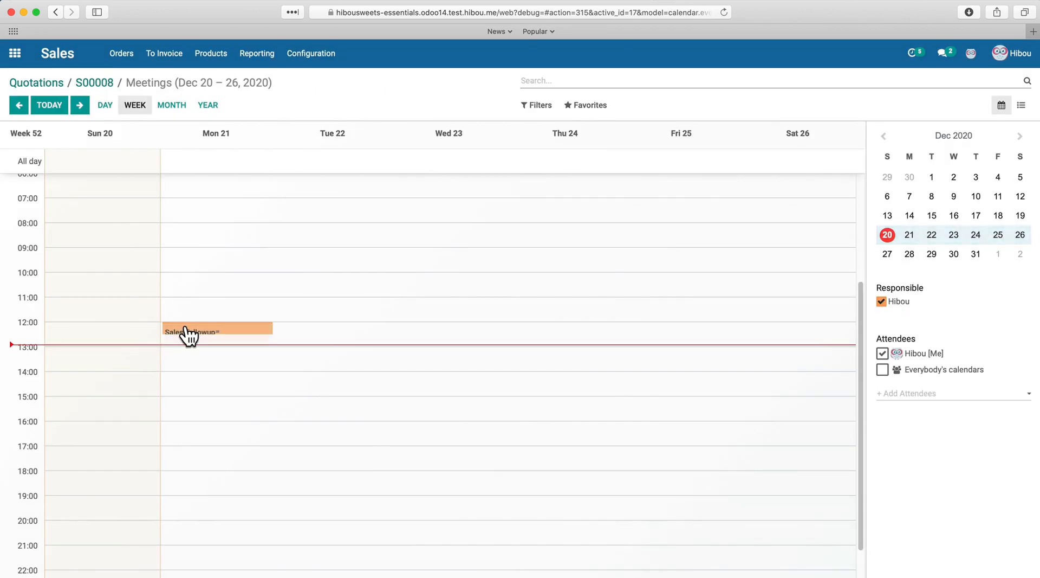
{"action": "left_click", "coordinate": [102, 83]}
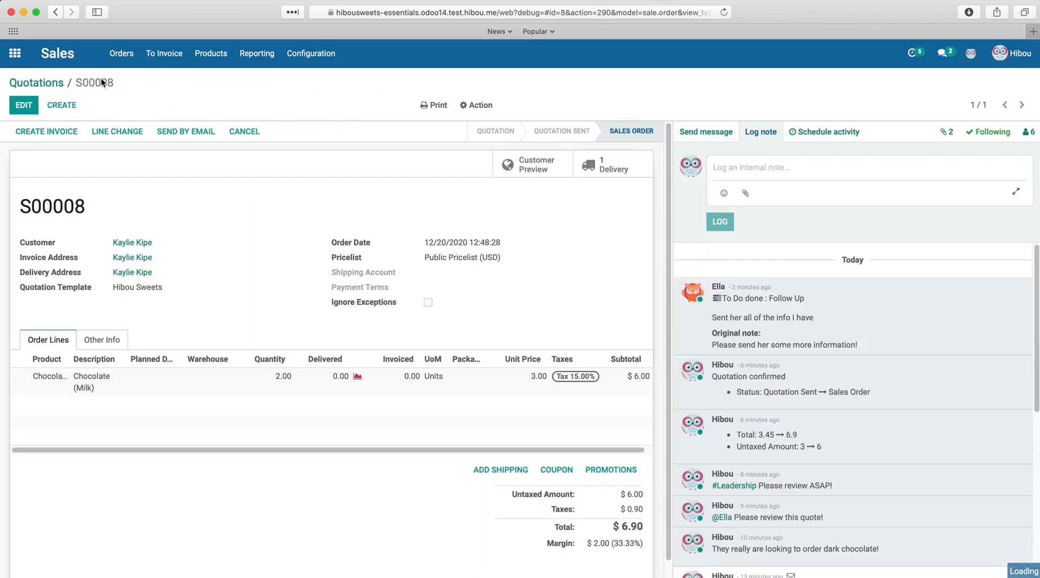